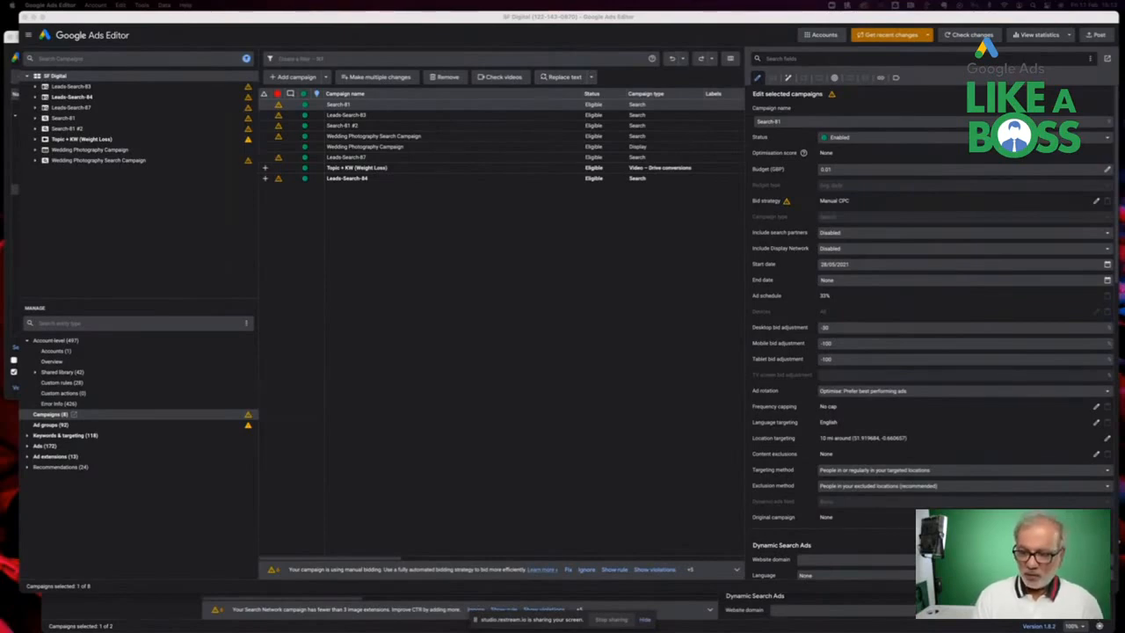
Review the Video Campaign - Topic + Keyword spreadsheet's columns and return to the ads editor
key(super+Tab)
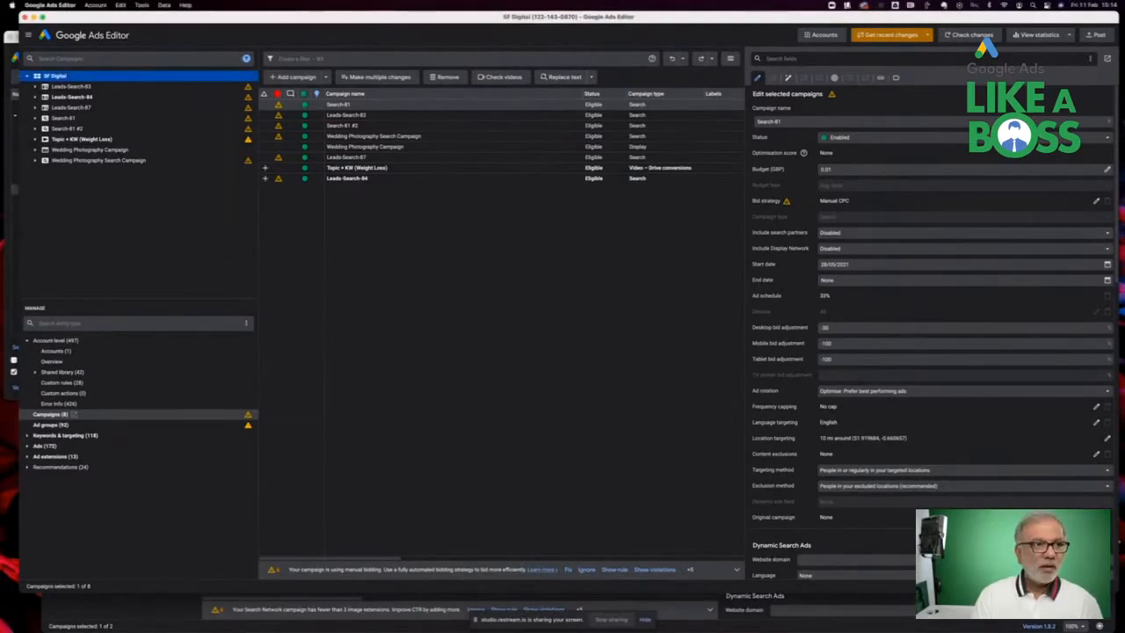
click(1103, 586)
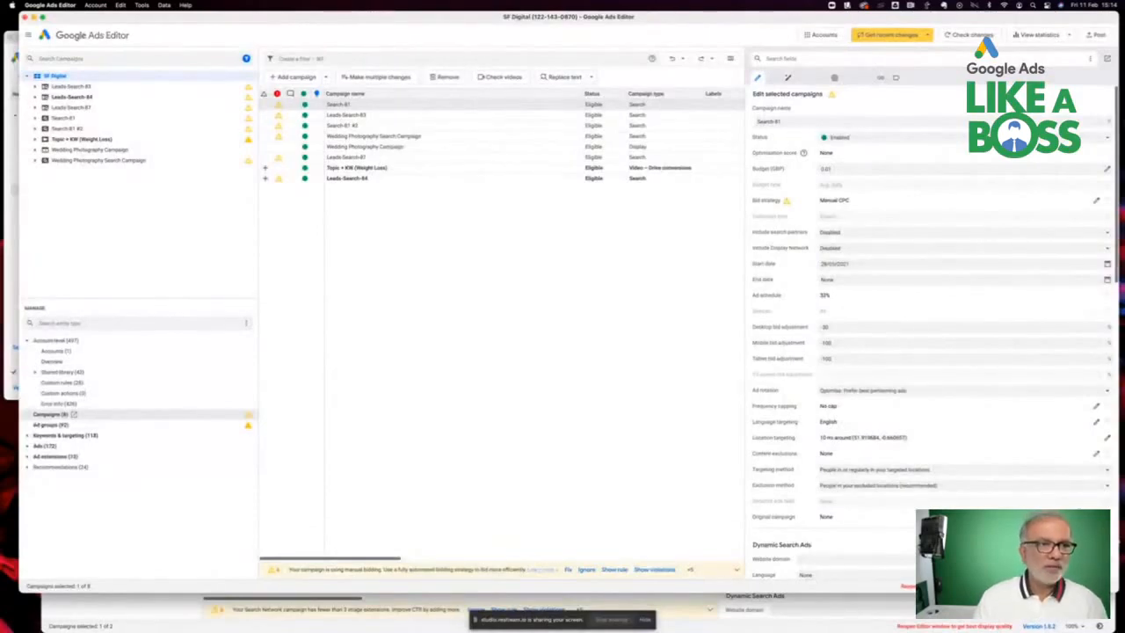
click(1103, 587)
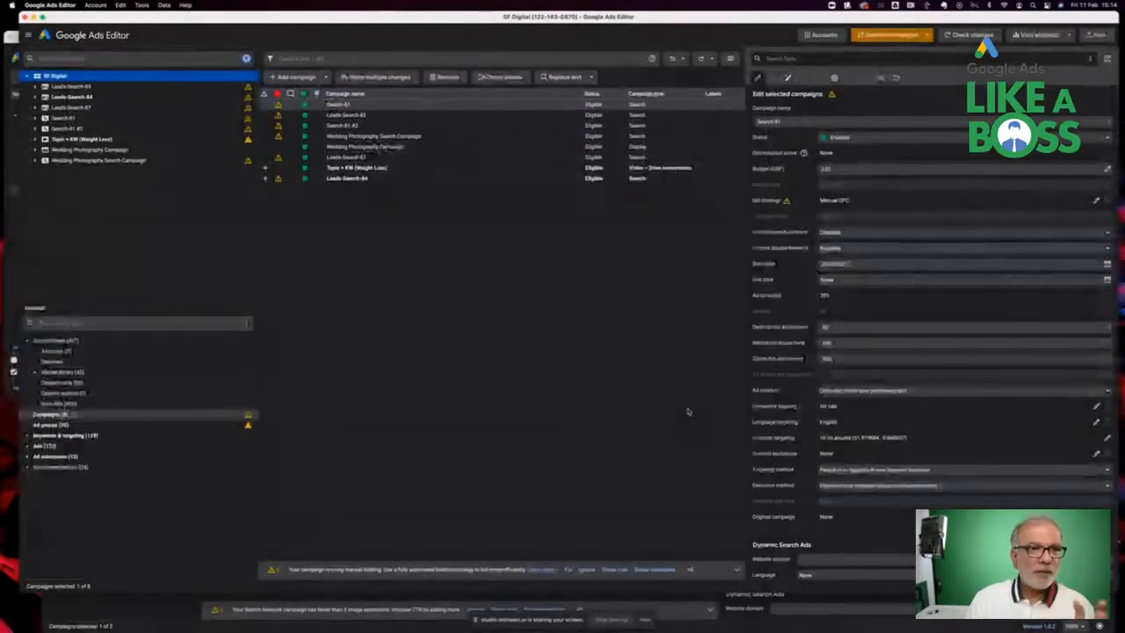
key(ctrl+Left)
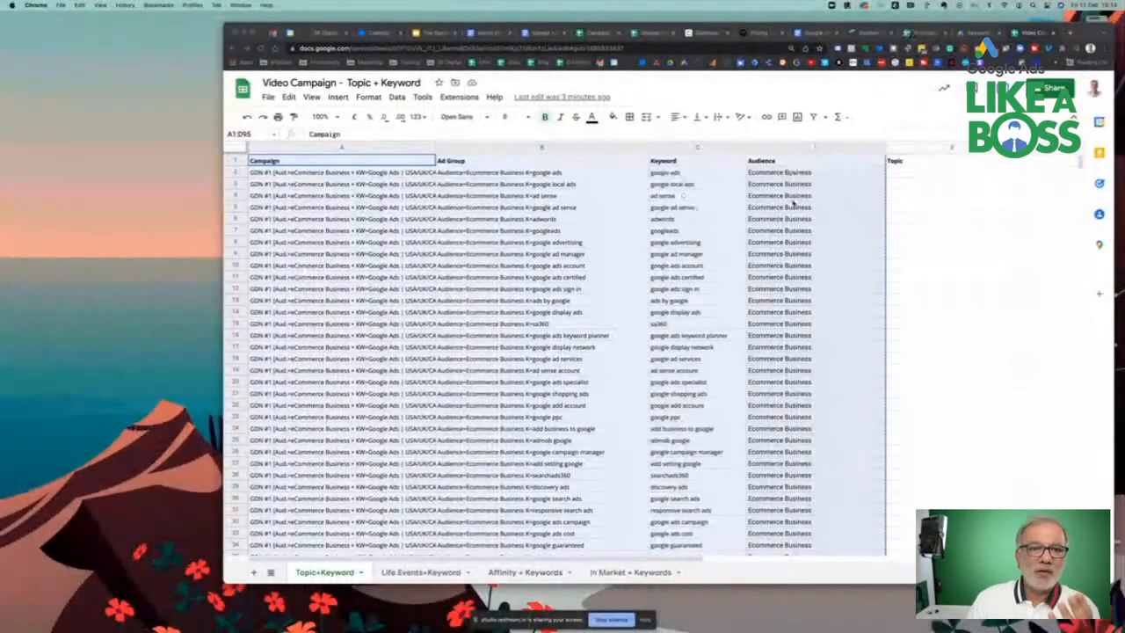
key(ctrl+Right)
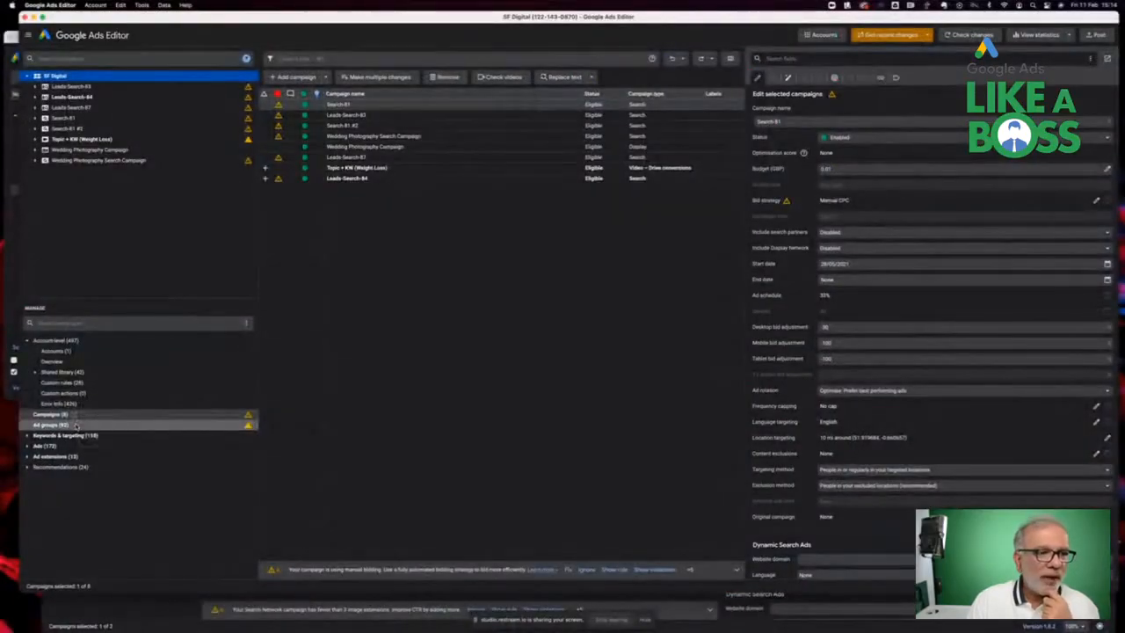
Bulk-add the ad groups pasted from the clipboard, using data that includes campaign and ad group columns, and finish the import
click(75, 425)
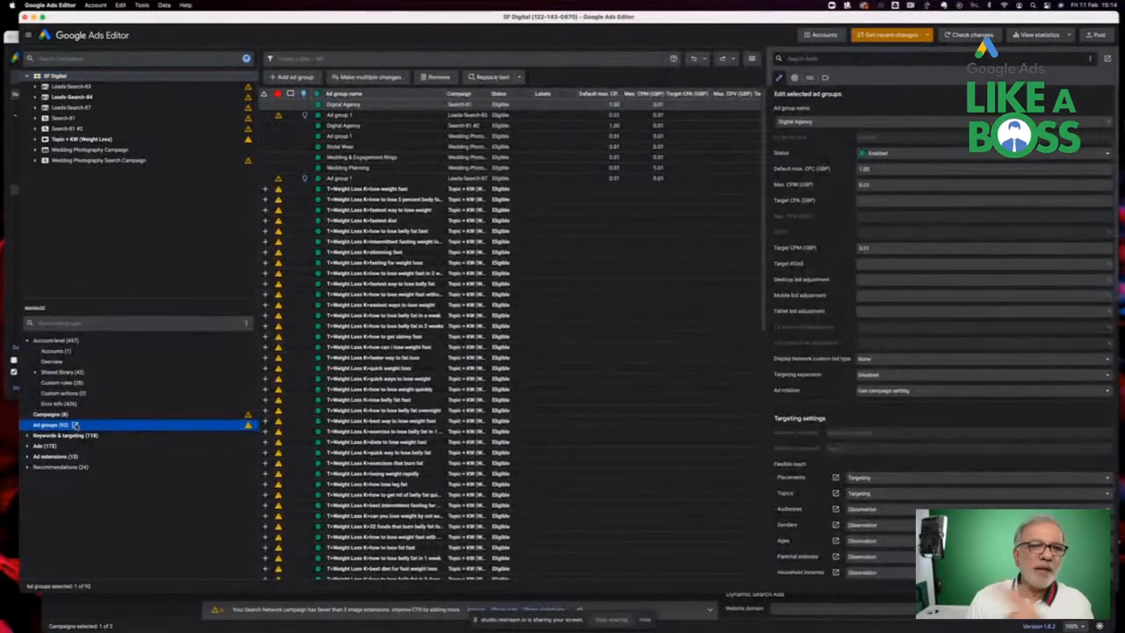
click(360, 78)
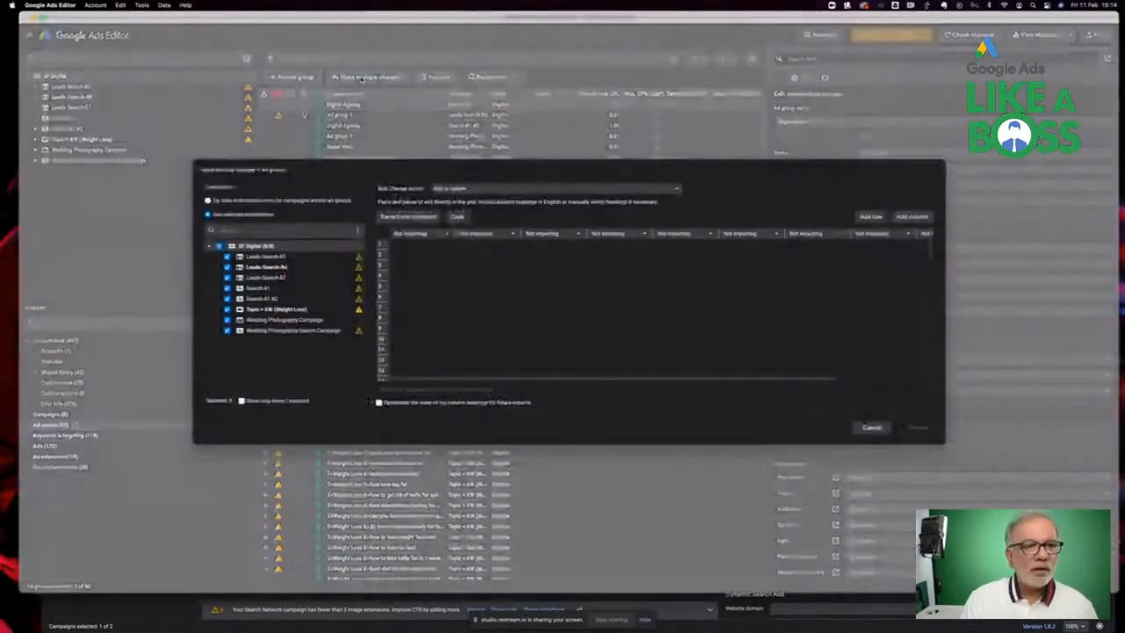
click(317, 200)
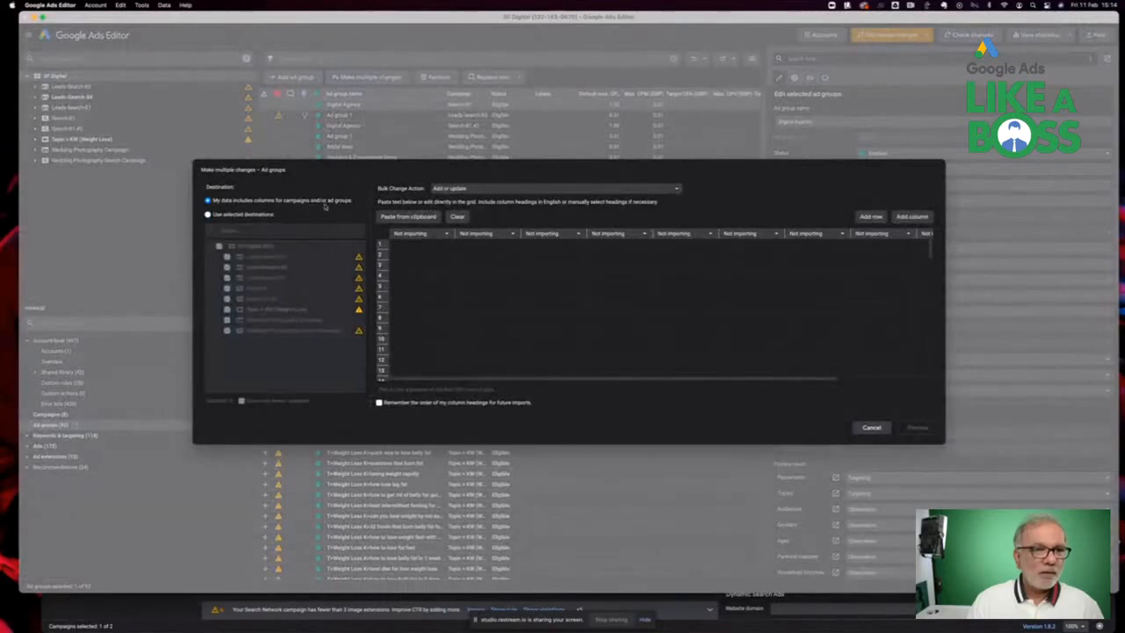
click(410, 217)
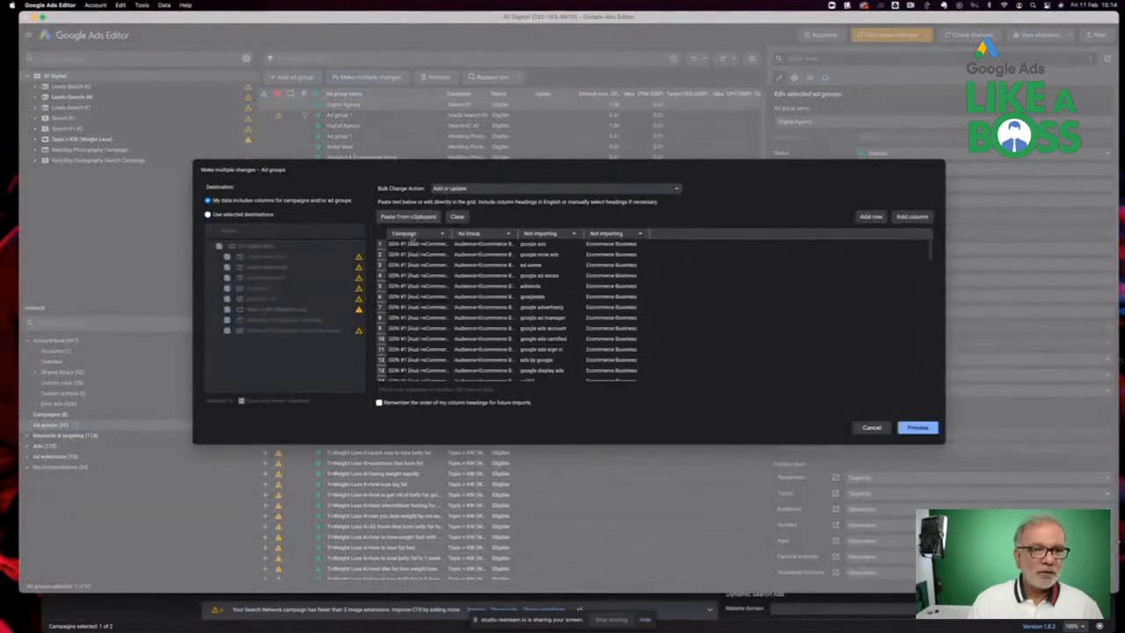
click(919, 428)
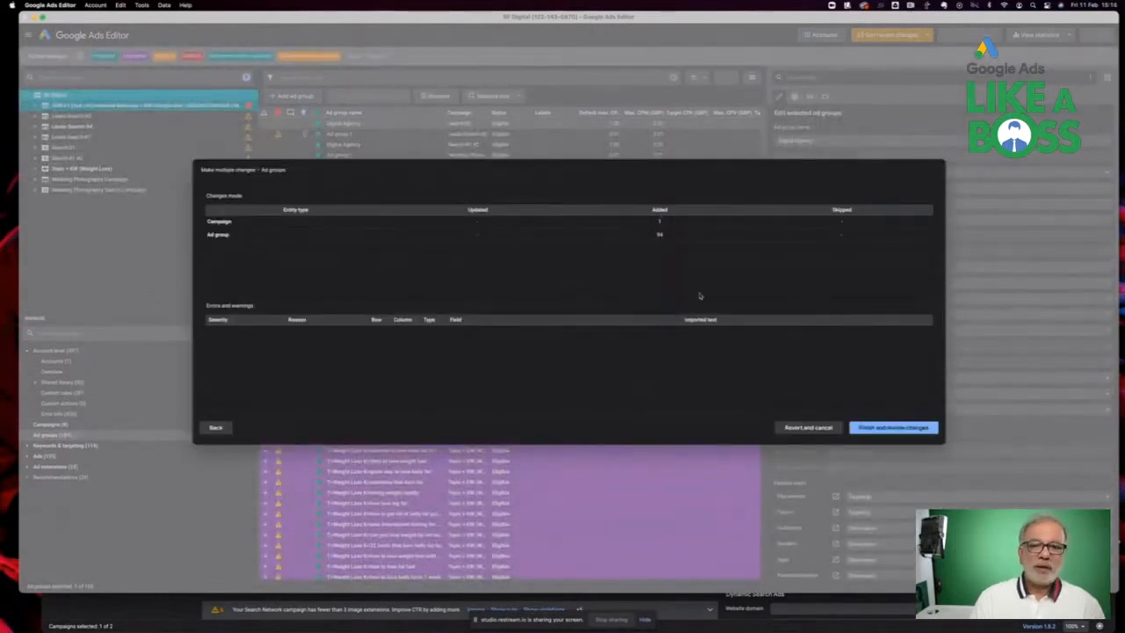
click(894, 428)
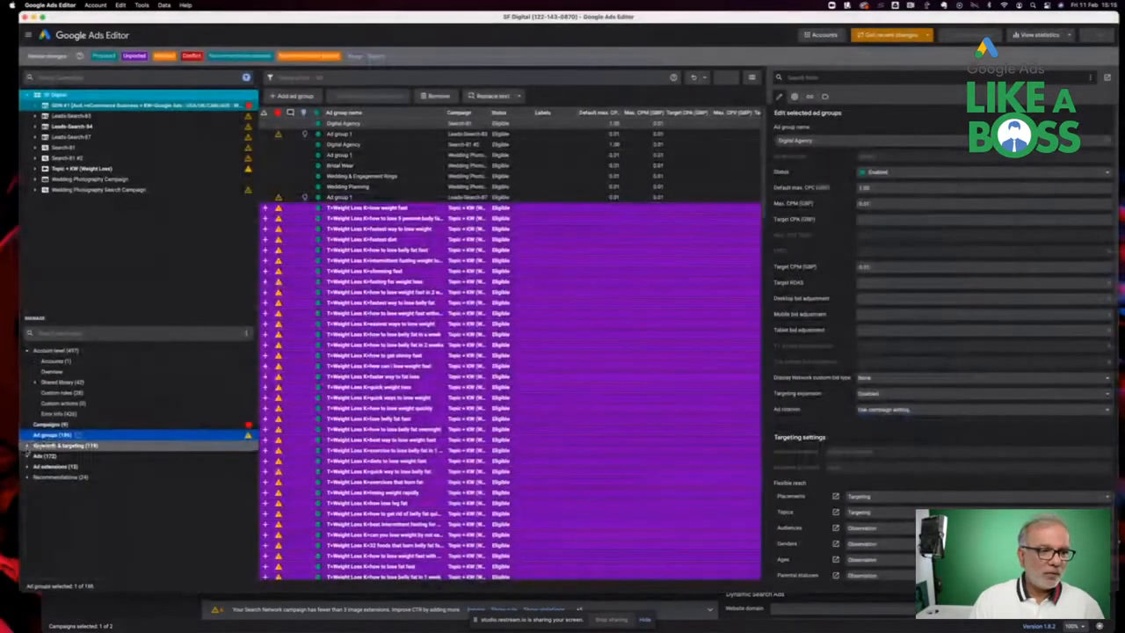
Bulk-add the keywords pasted from the clipboard, using data that includes campaign and ad group columns, and finish the import
click(39, 446)
click(52, 457)
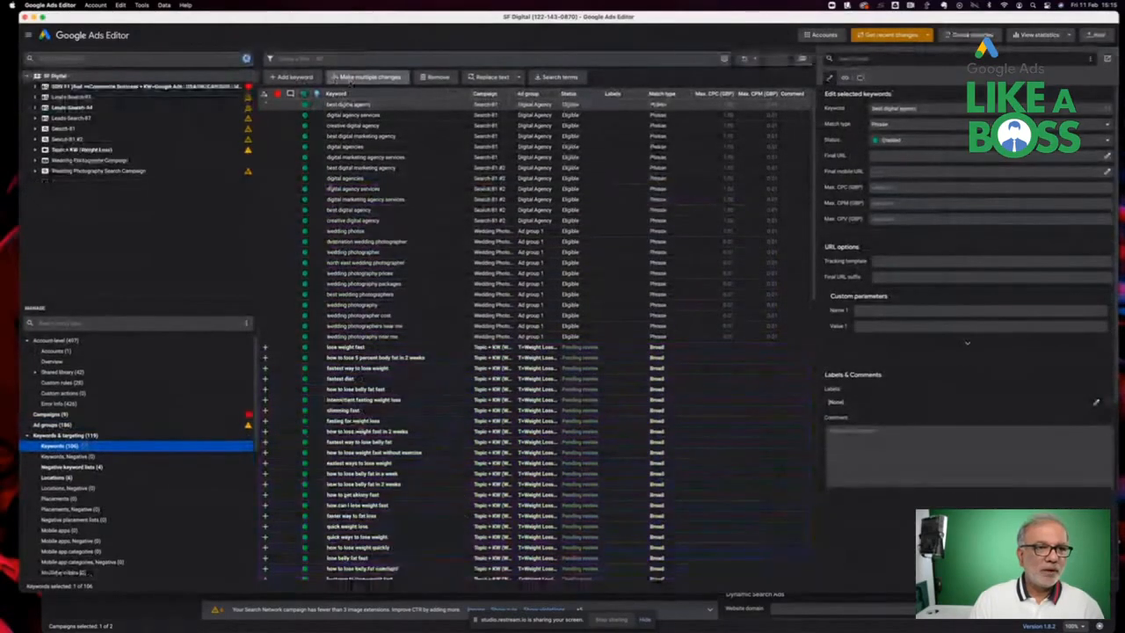
click(343, 78)
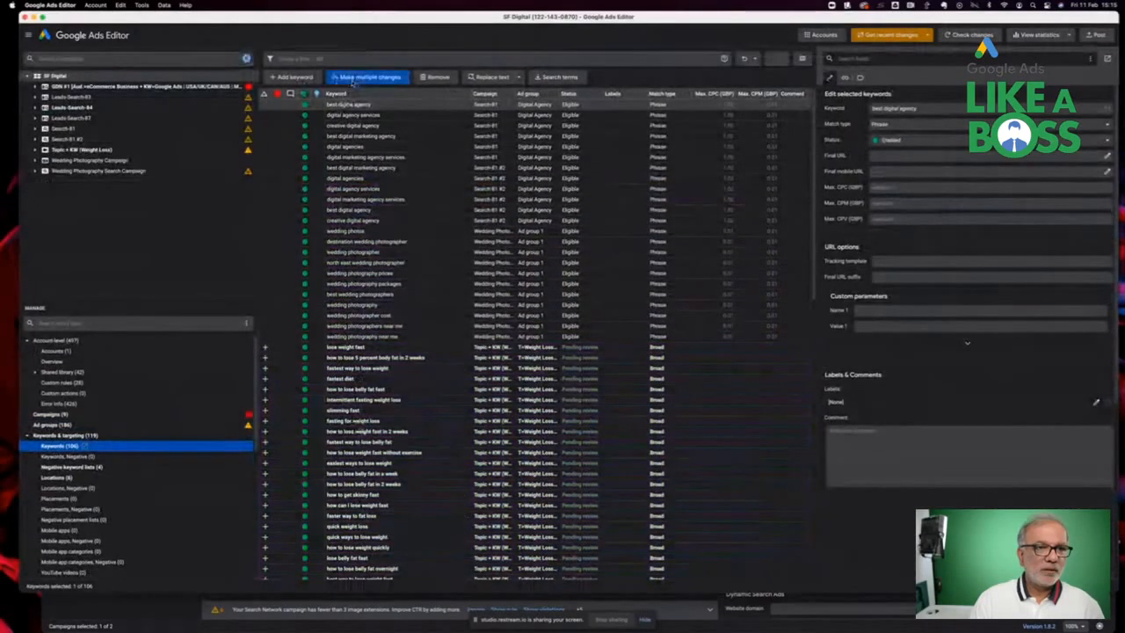
click(293, 202)
click(409, 218)
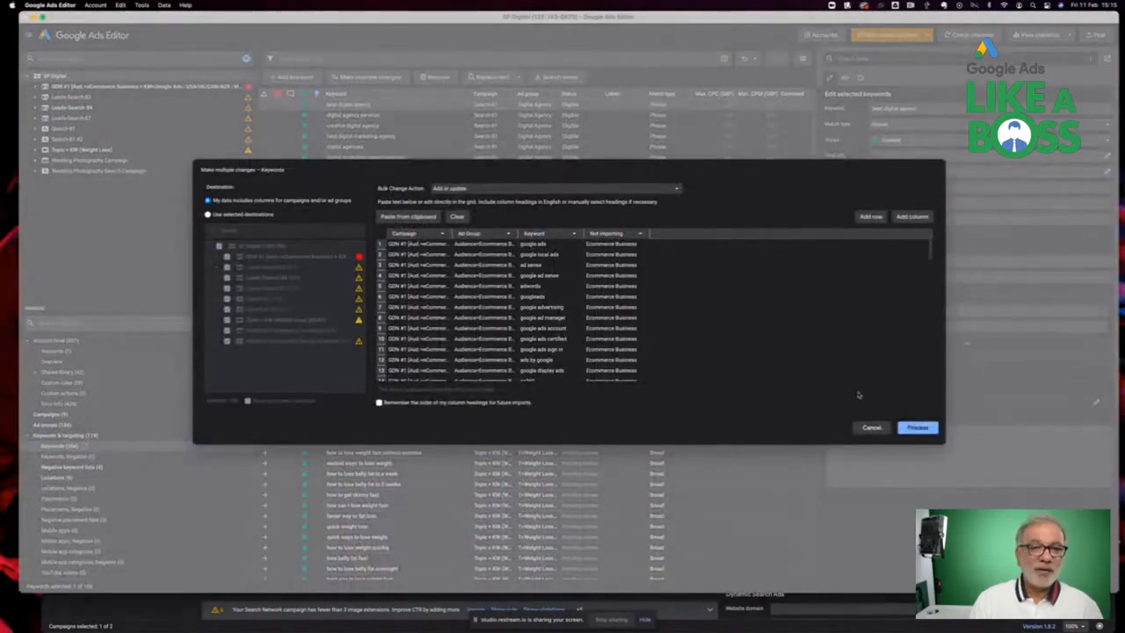
click(919, 428)
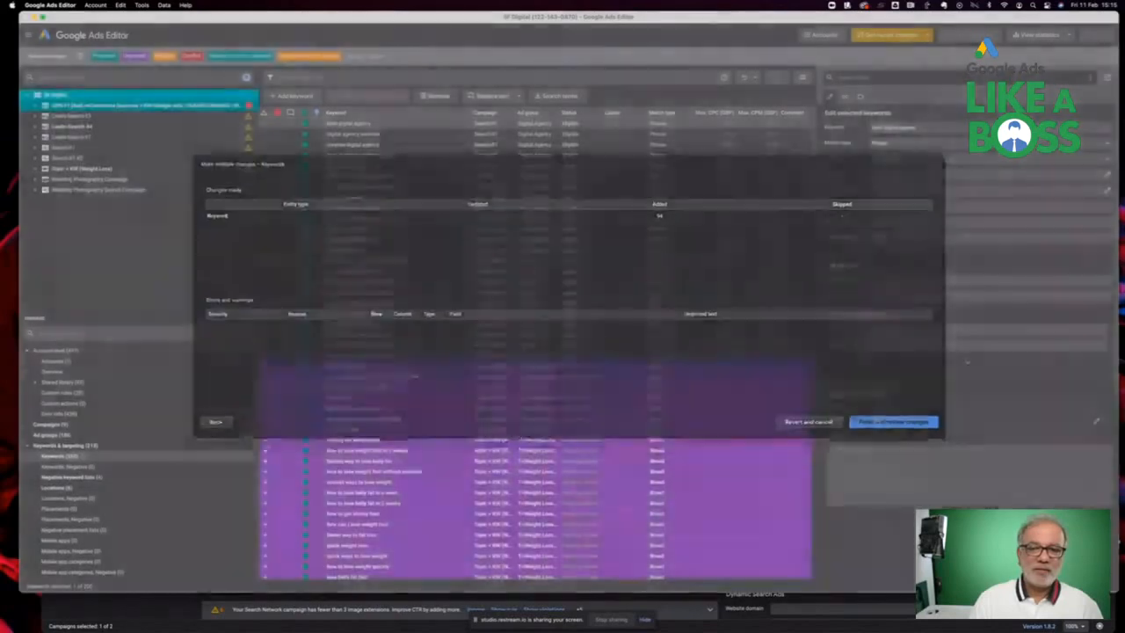
click(880, 427)
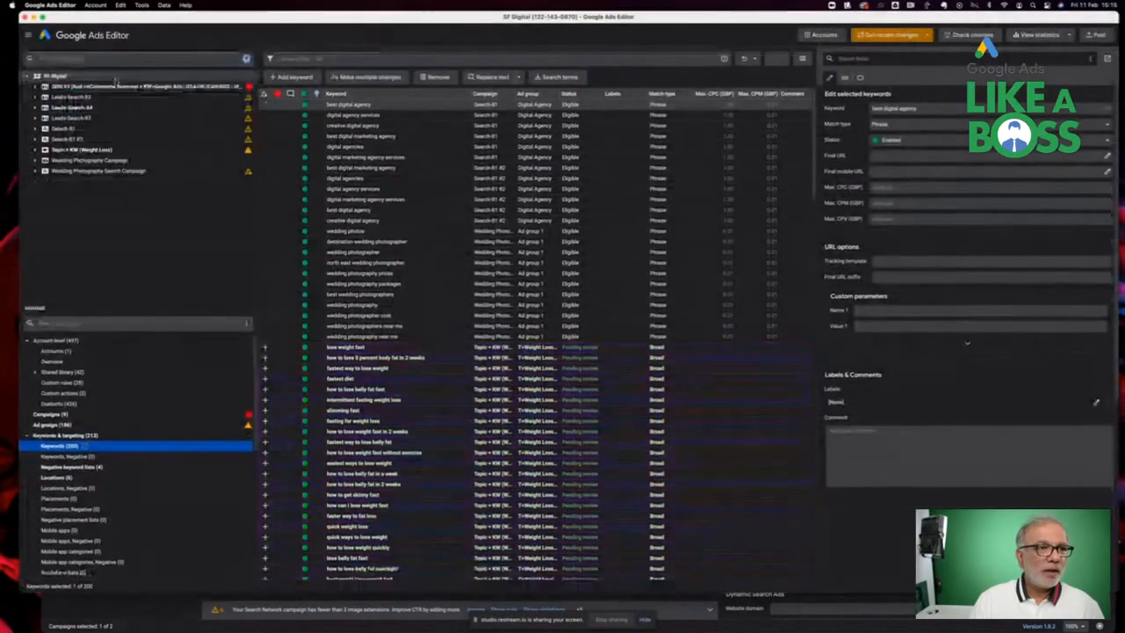
Browse the GDN #1 campaign's ad groups one by one to check the keyword imported into each
click(35, 87)
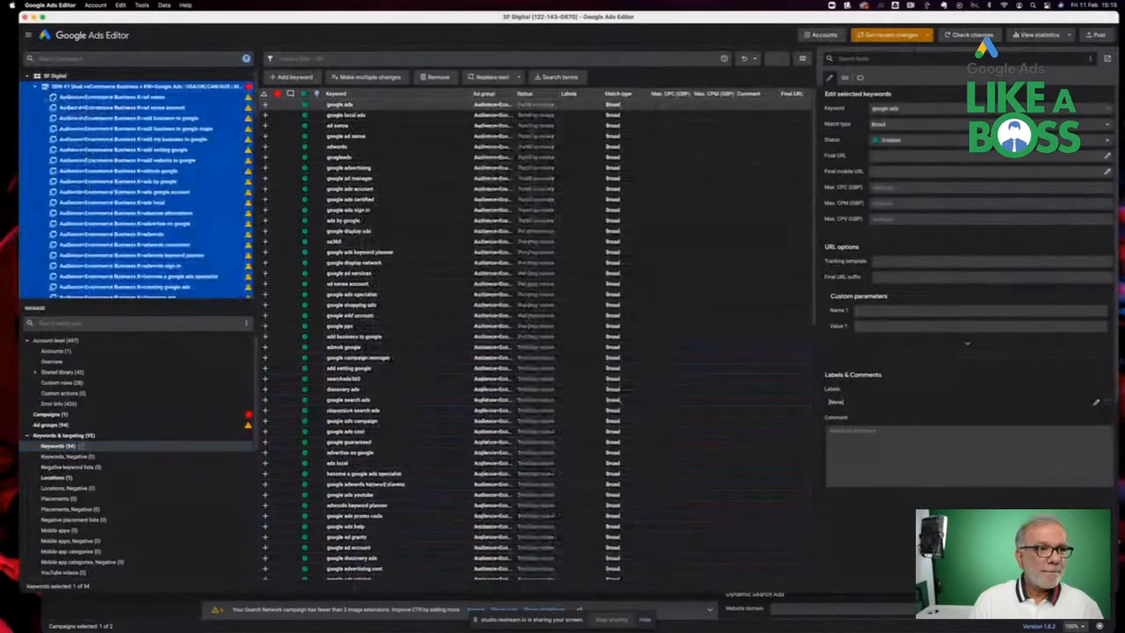
click(86, 99)
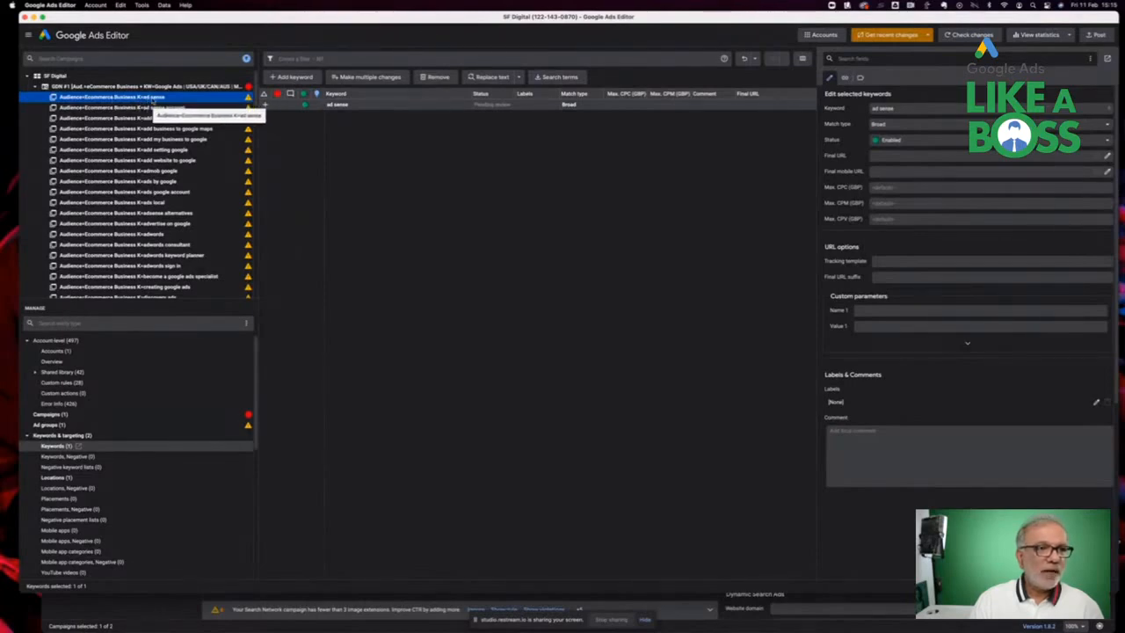
click(174, 150)
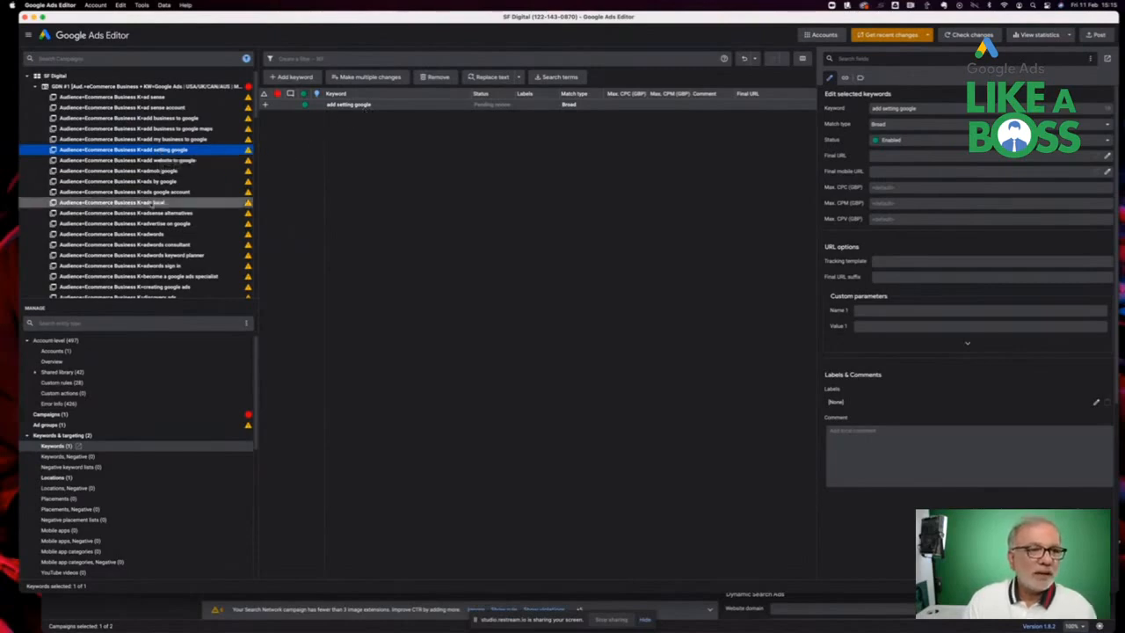
click(154, 202)
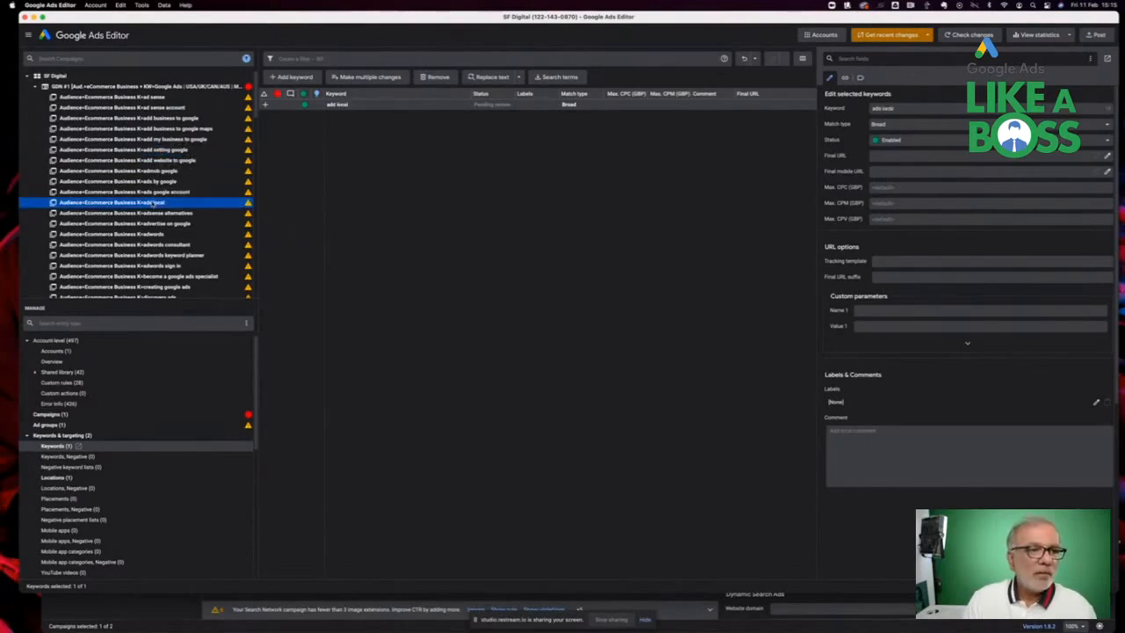
click(156, 213)
click(156, 237)
scroll(156, 238, down, 2)
click(159, 219)
scroll(158, 225, down, 2)
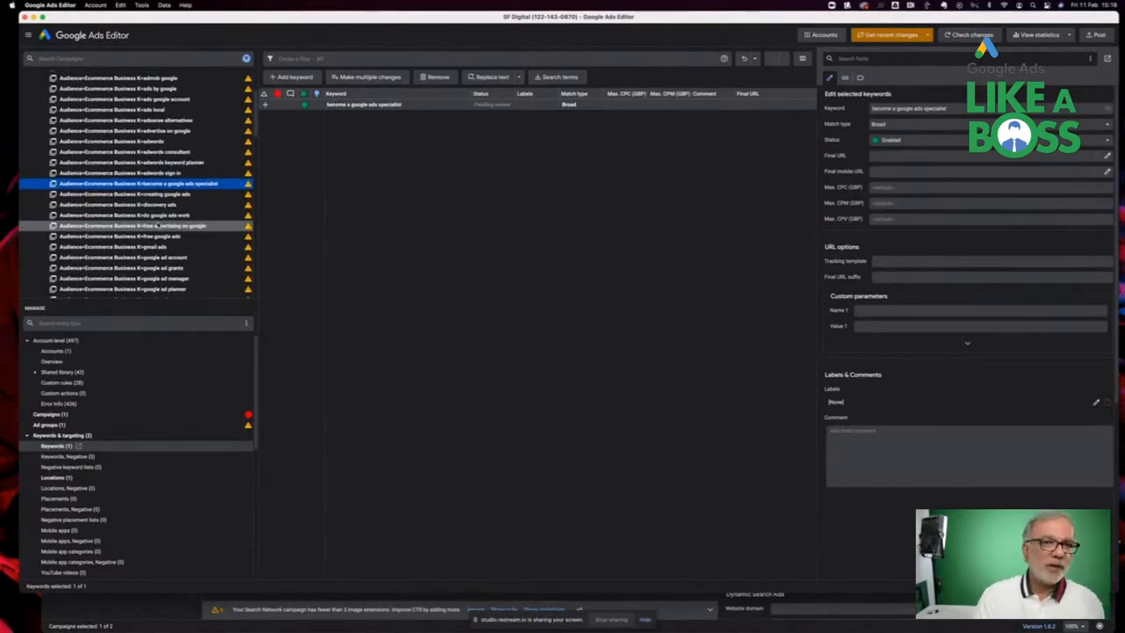
click(156, 225)
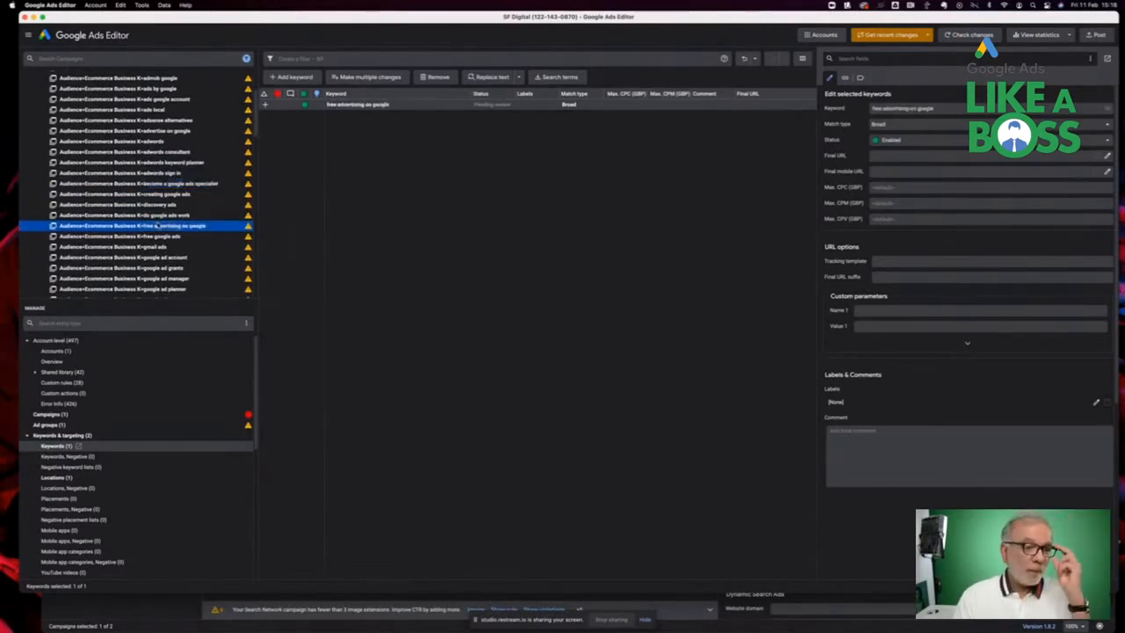
scroll(157, 226, down, 2)
key(Down)
key(Down)
key(Down)
scroll(157, 232, down, 2)
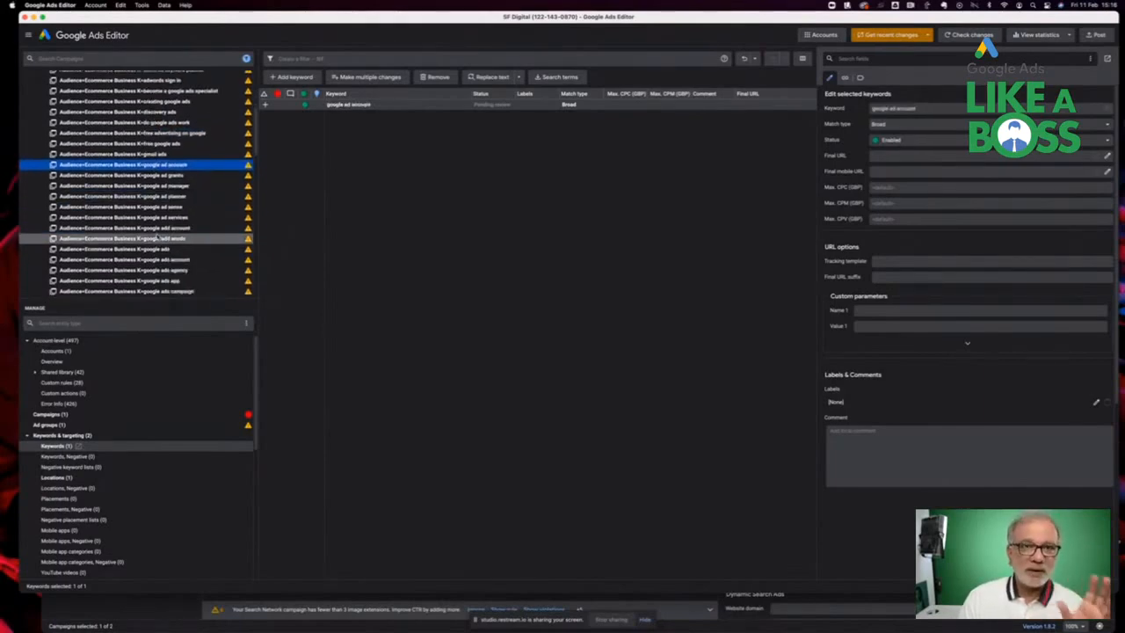
click(156, 237)
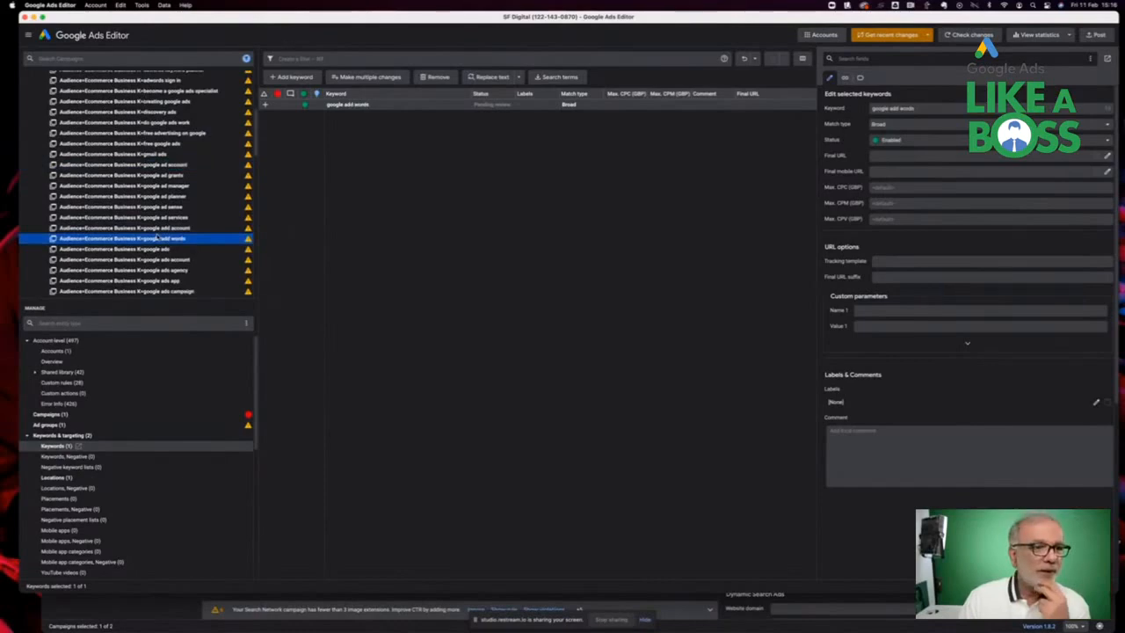
scroll(157, 237, down, 2)
click(157, 239)
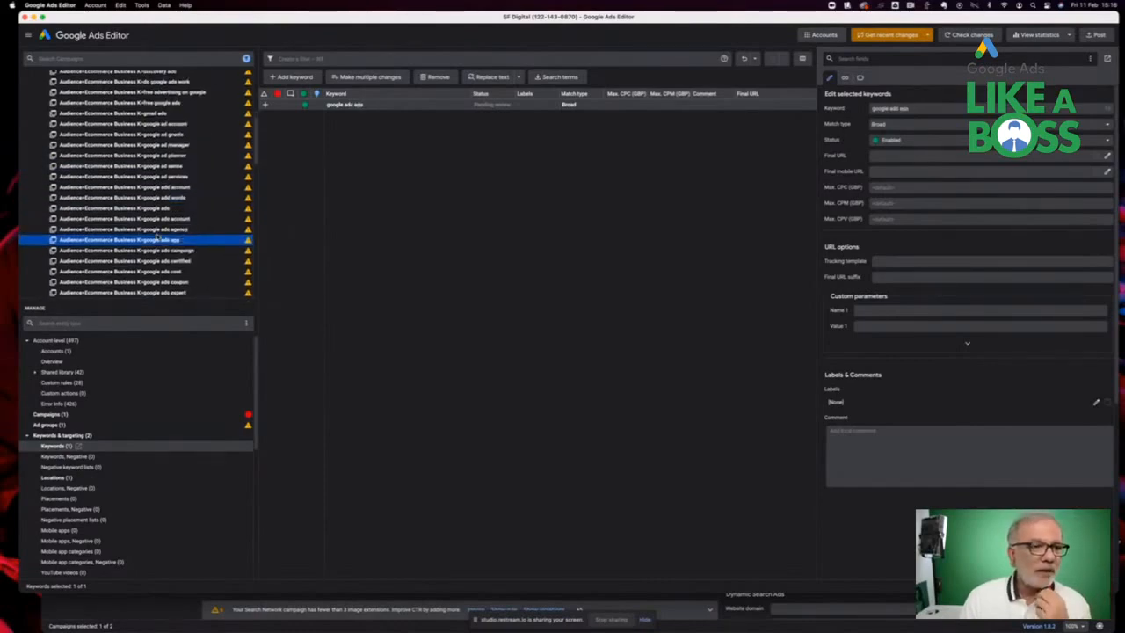
scroll(157, 237, down, 2)
click(156, 238)
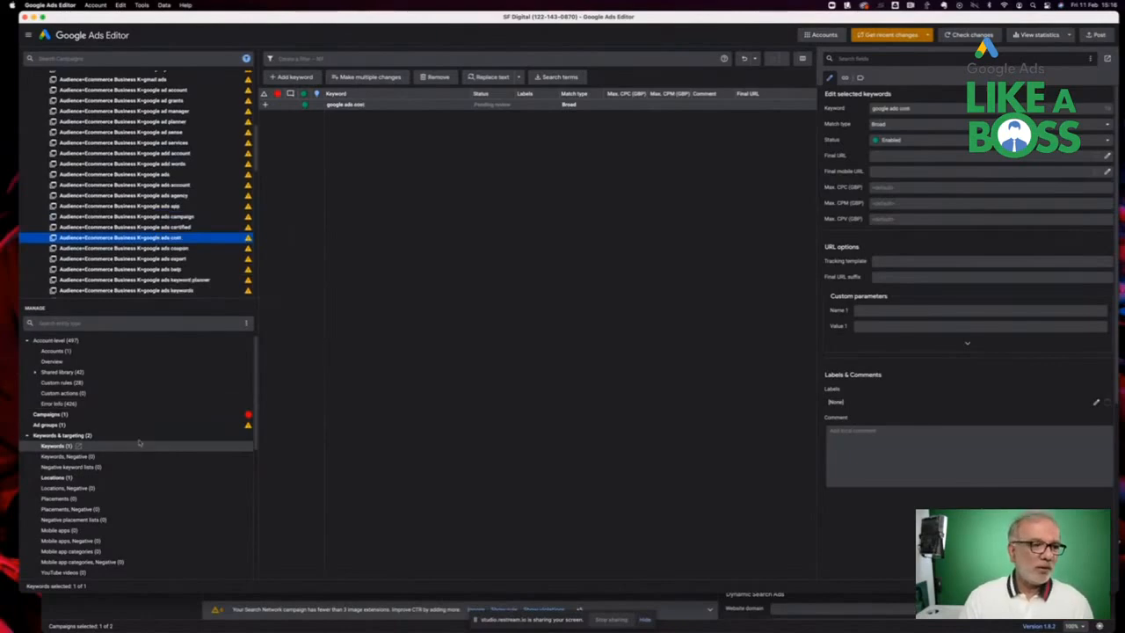
scroll(145, 176, up, 10)
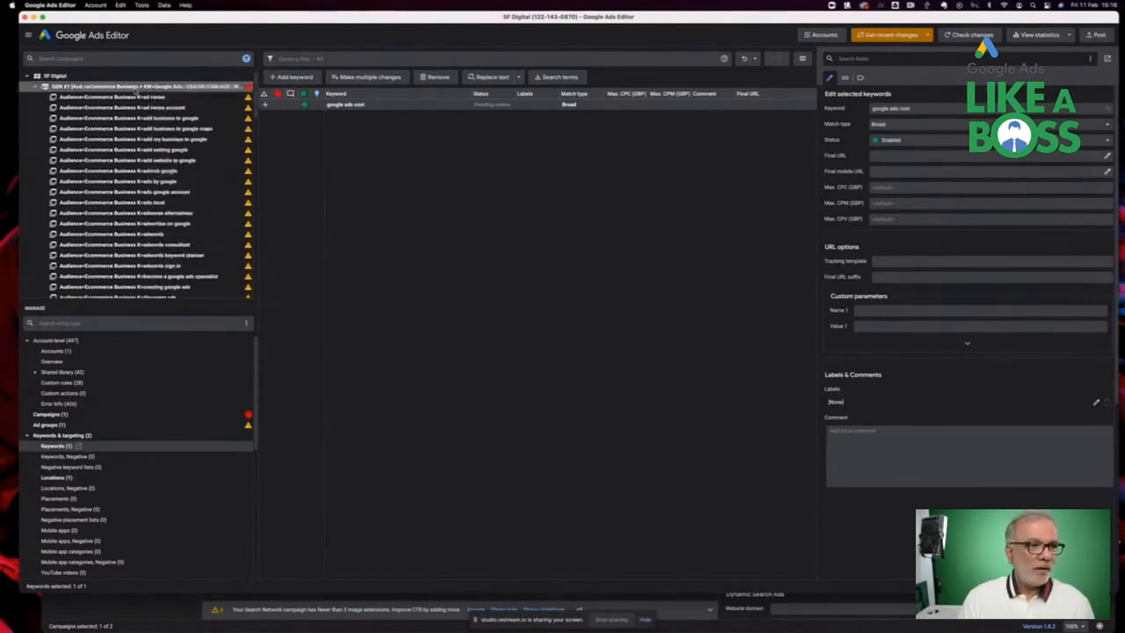
click(138, 86)
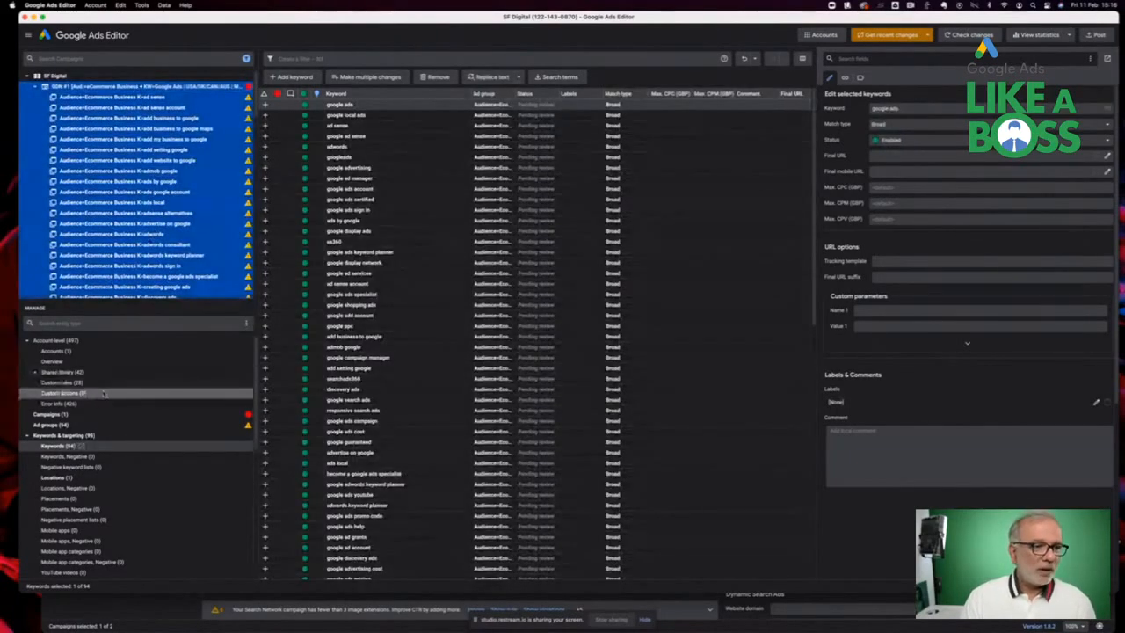
Try to bulk-add the audiences pasted from the clipboard, using data with campaign and ad group columns, then revert and cancel
scroll(104, 408, down, 3)
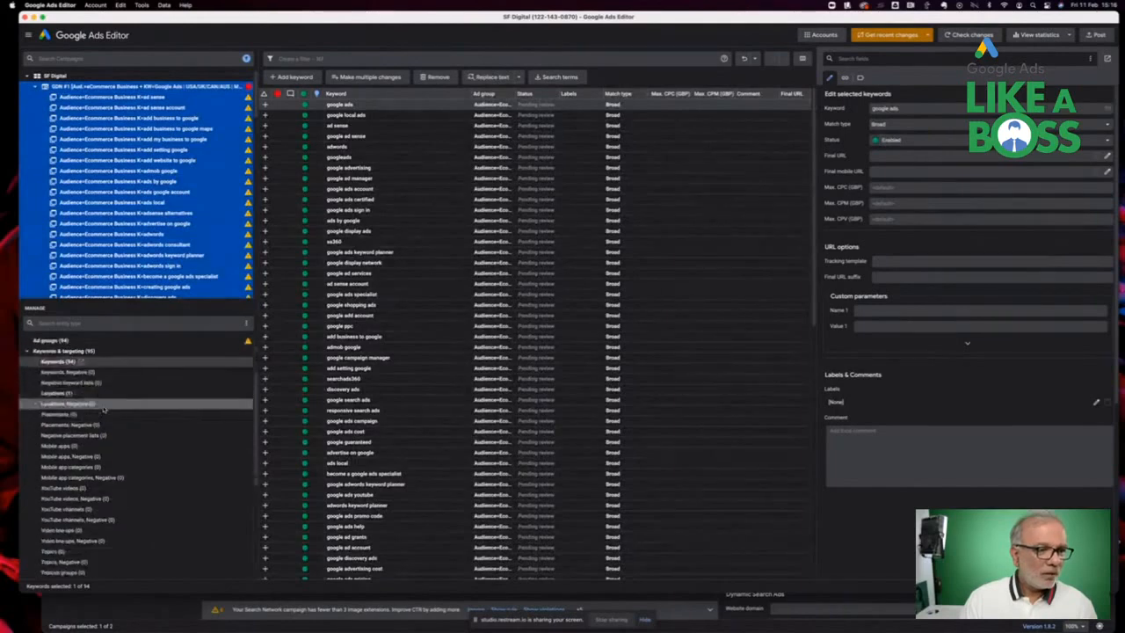
scroll(104, 408, down, 5)
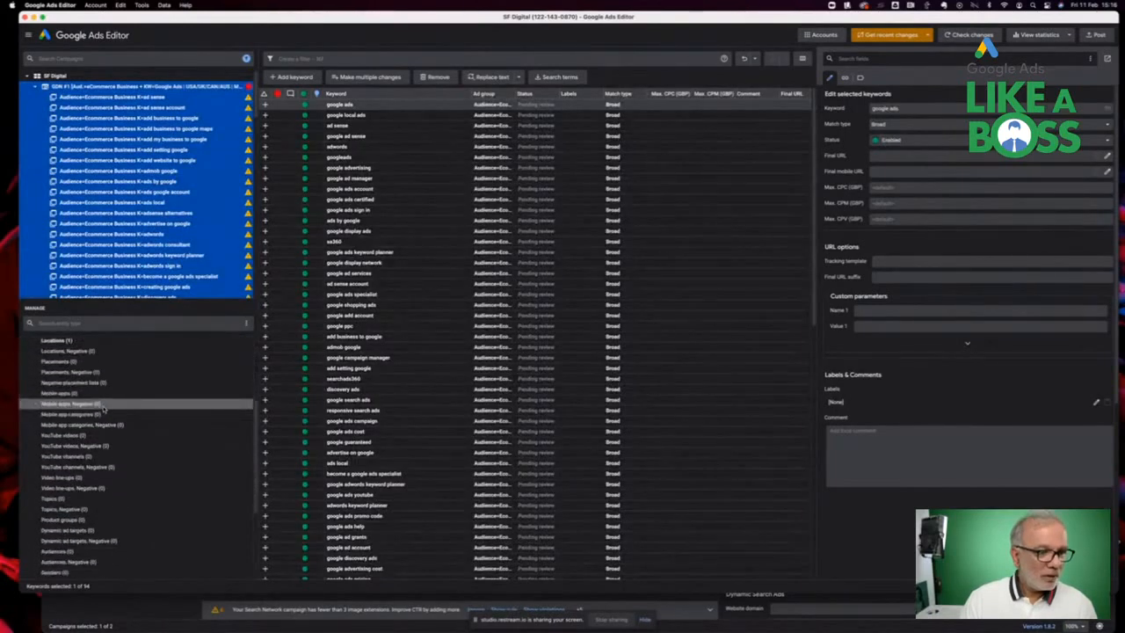
scroll(104, 406, down, 2)
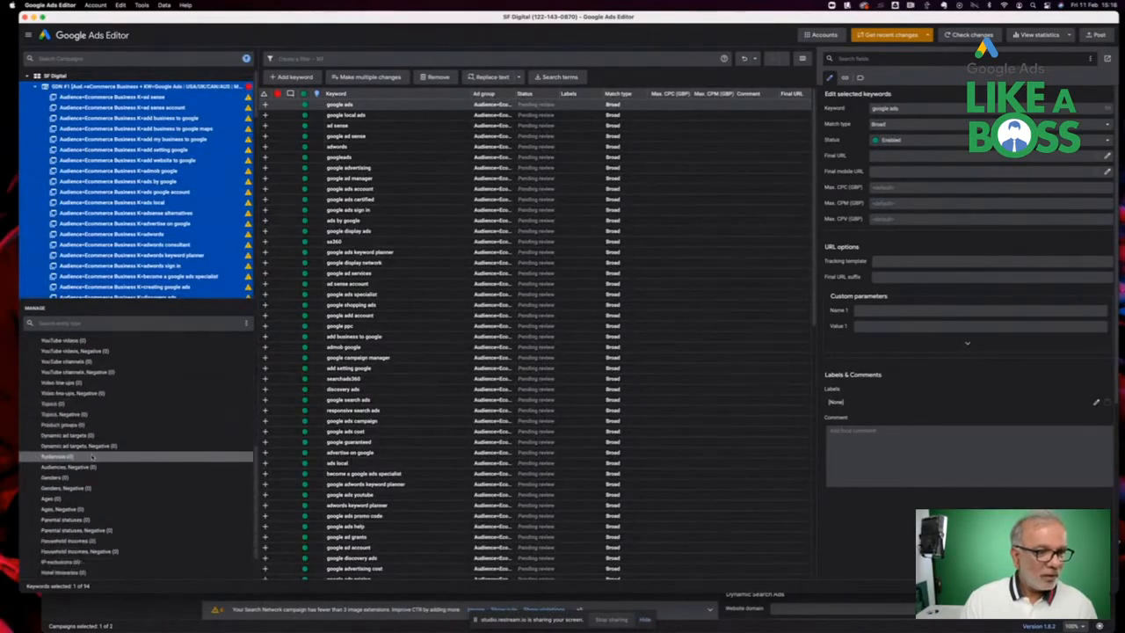
click(91, 457)
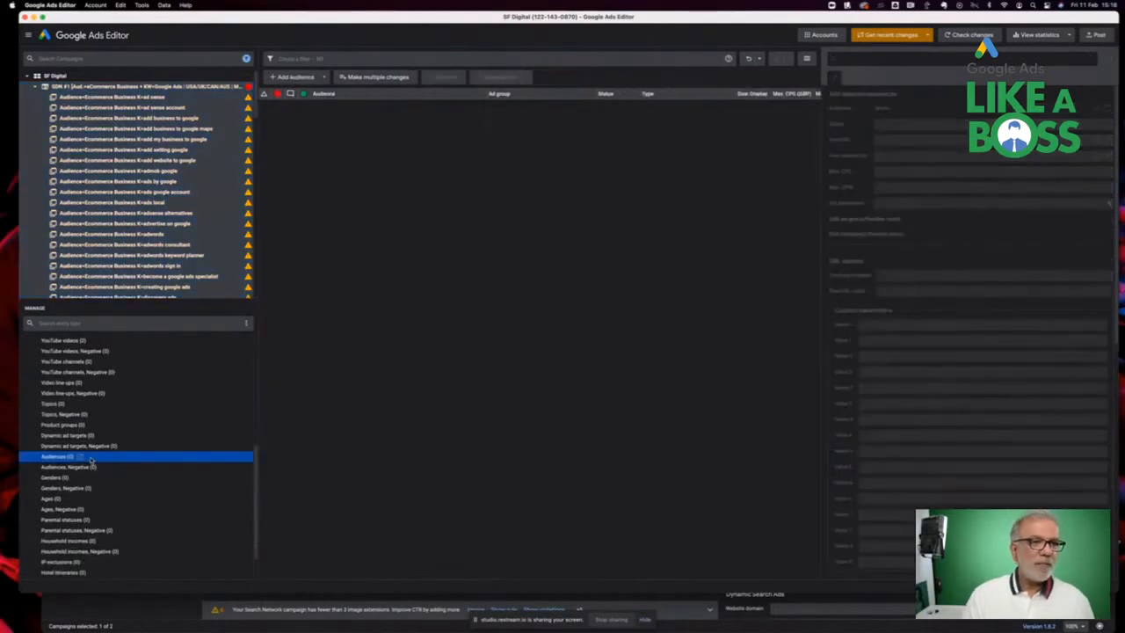
click(362, 77)
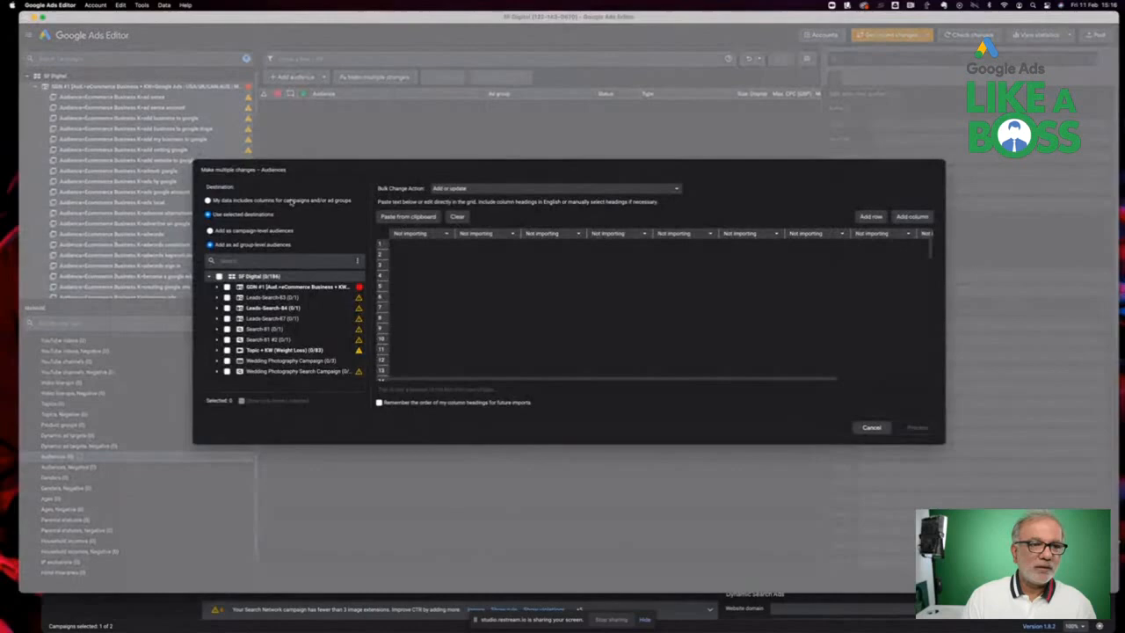
click(289, 200)
click(410, 216)
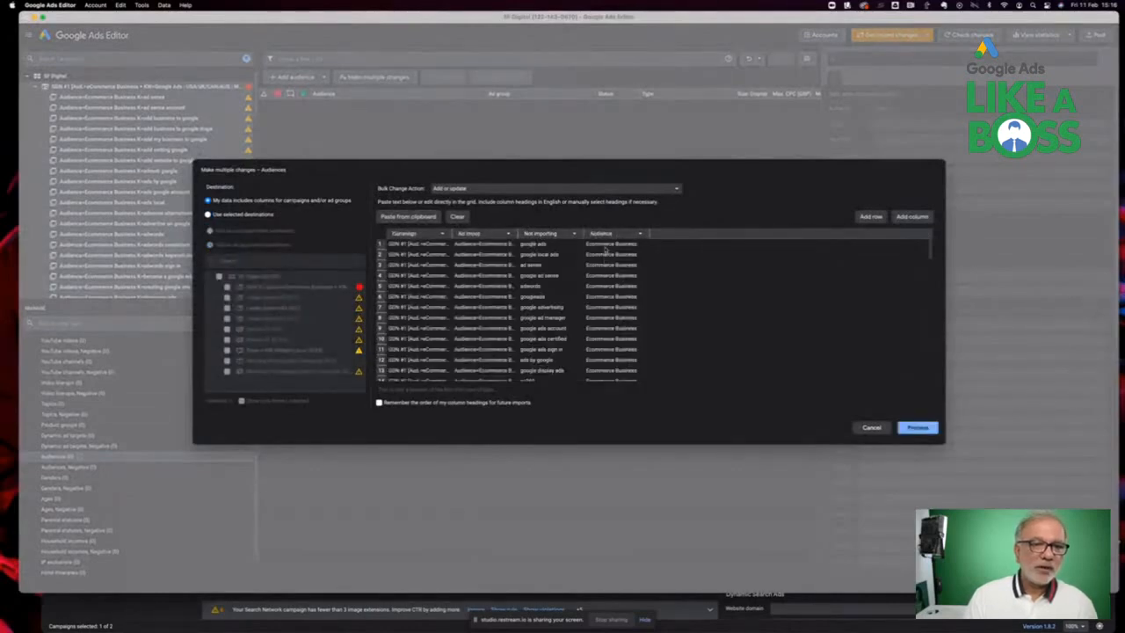
click(915, 426)
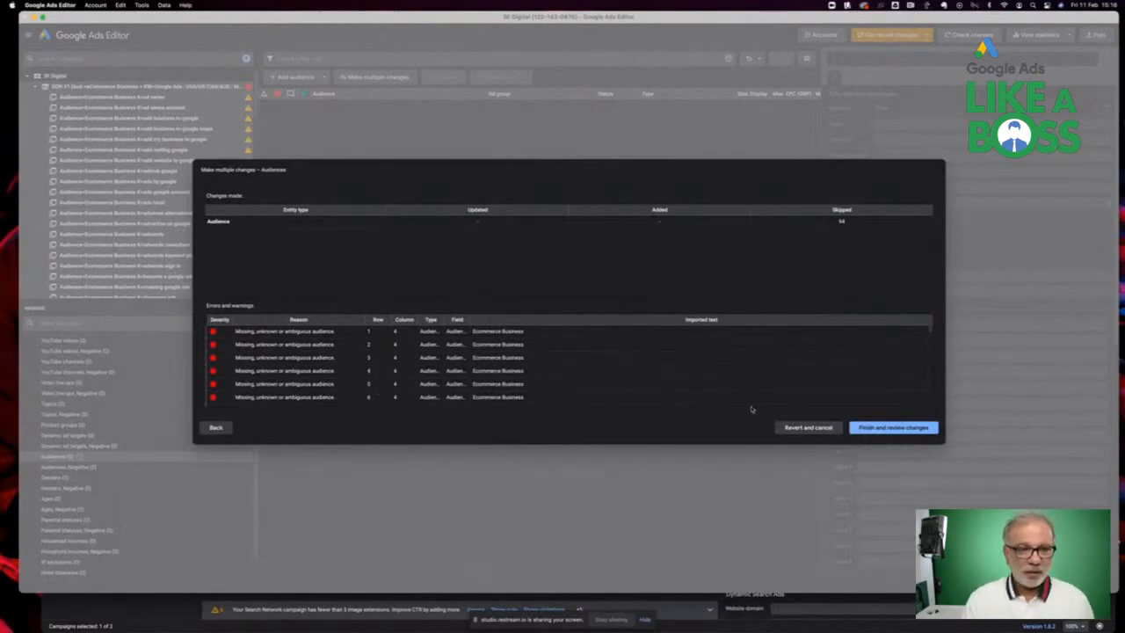
click(807, 428)
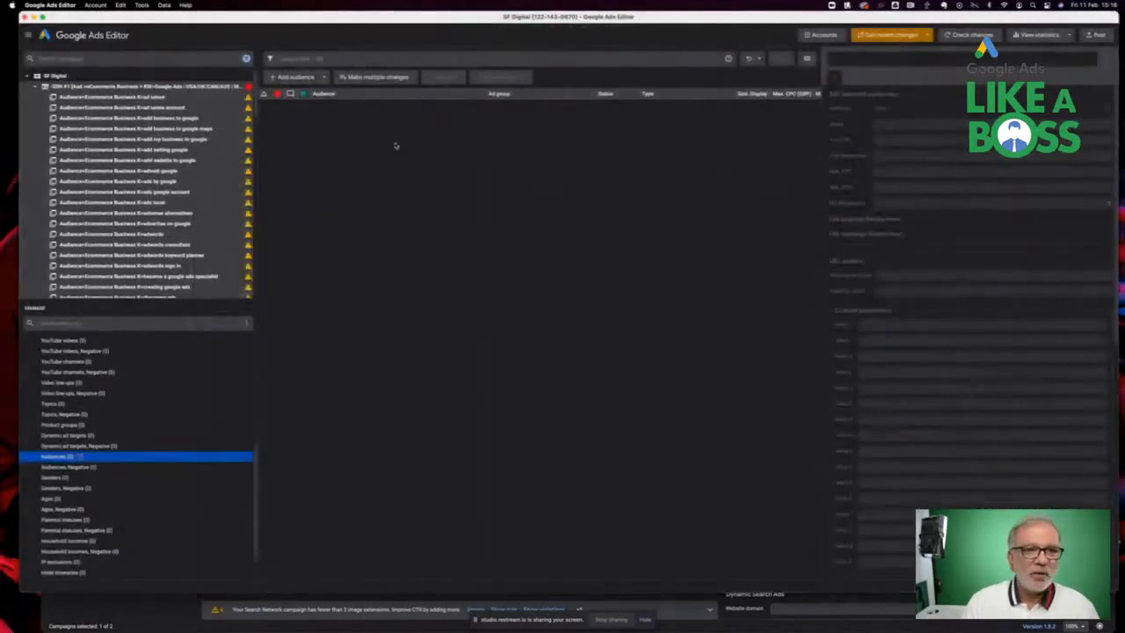
Add the in-market audience SEO & SEM Services at ad group level to all ad groups of the GDN #1 campaign
click(294, 76)
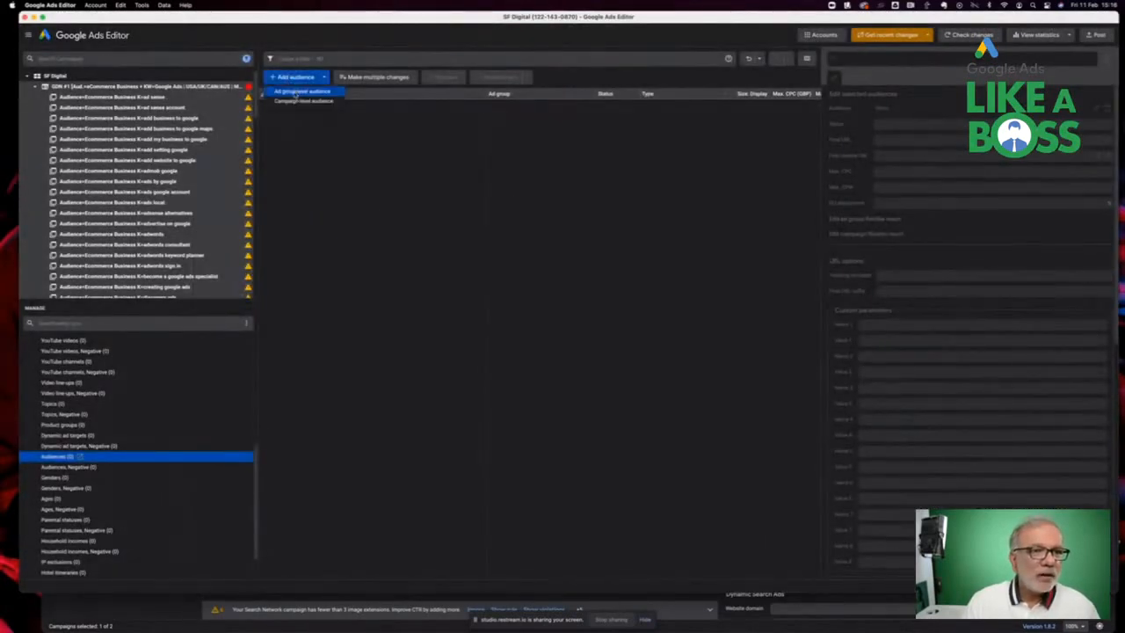
click(299, 92)
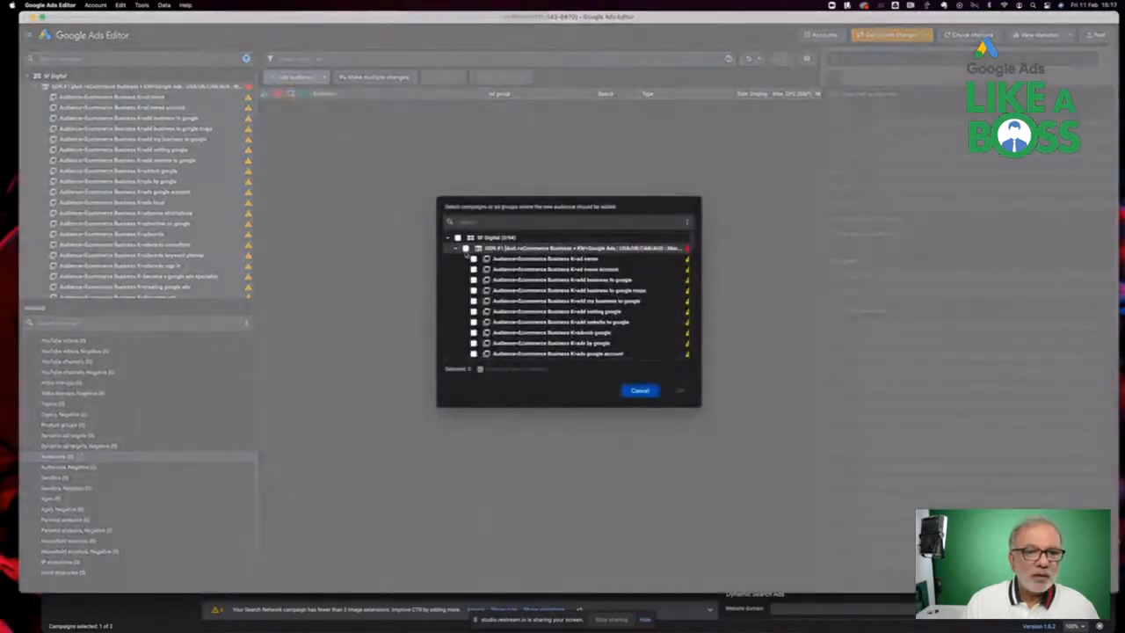
click(466, 249)
click(679, 390)
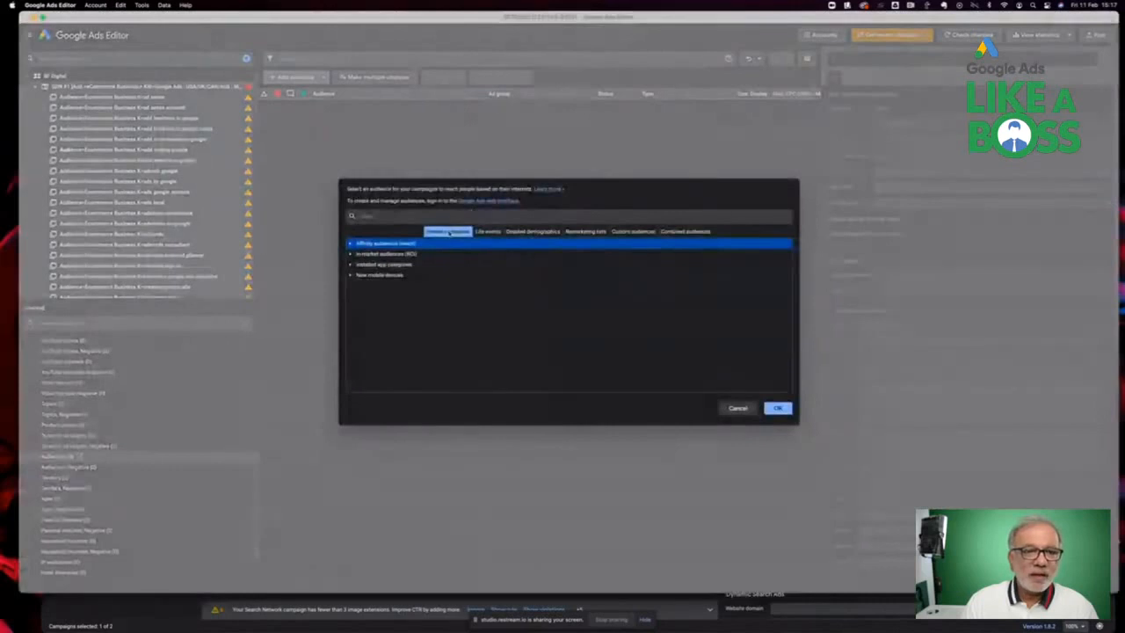
click(455, 218)
text(ecommerce)
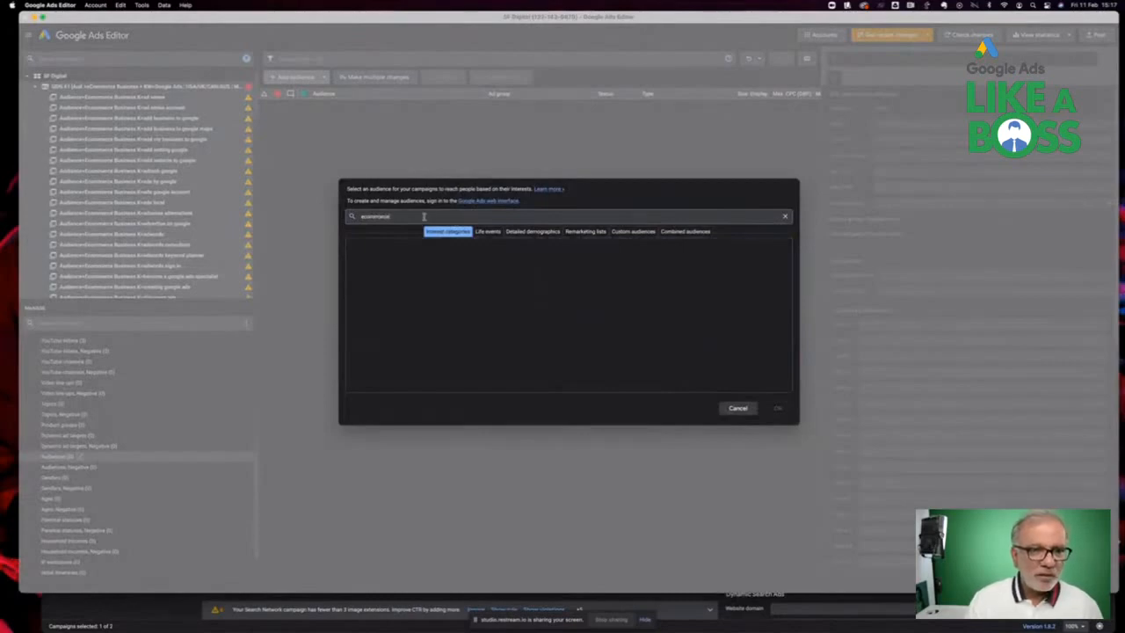
double_click(423, 217)
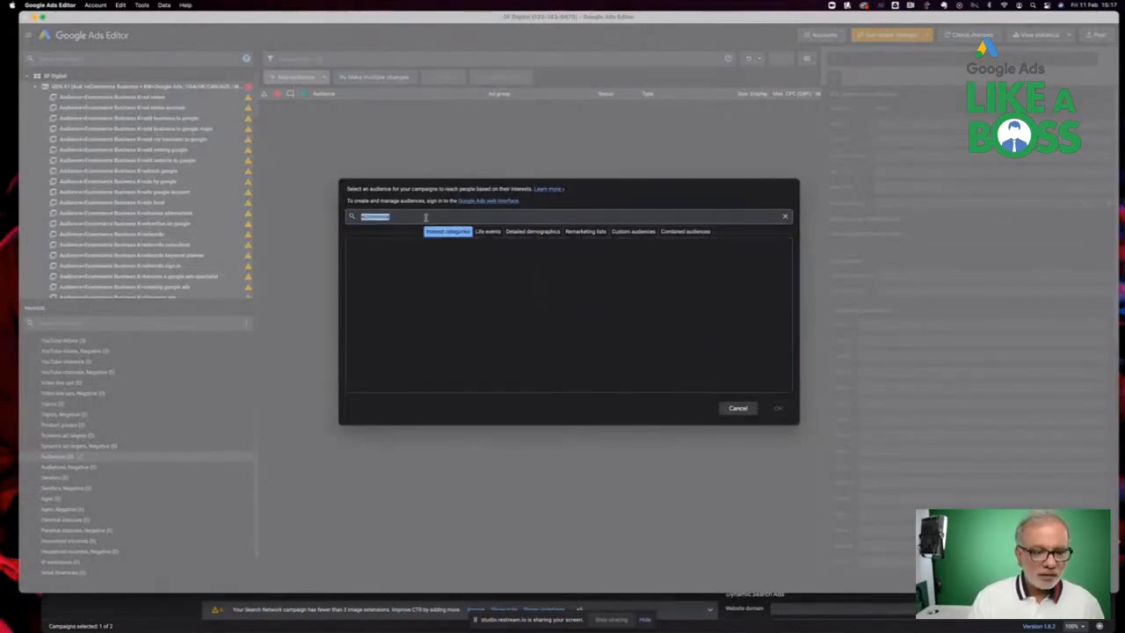
text(advertising)
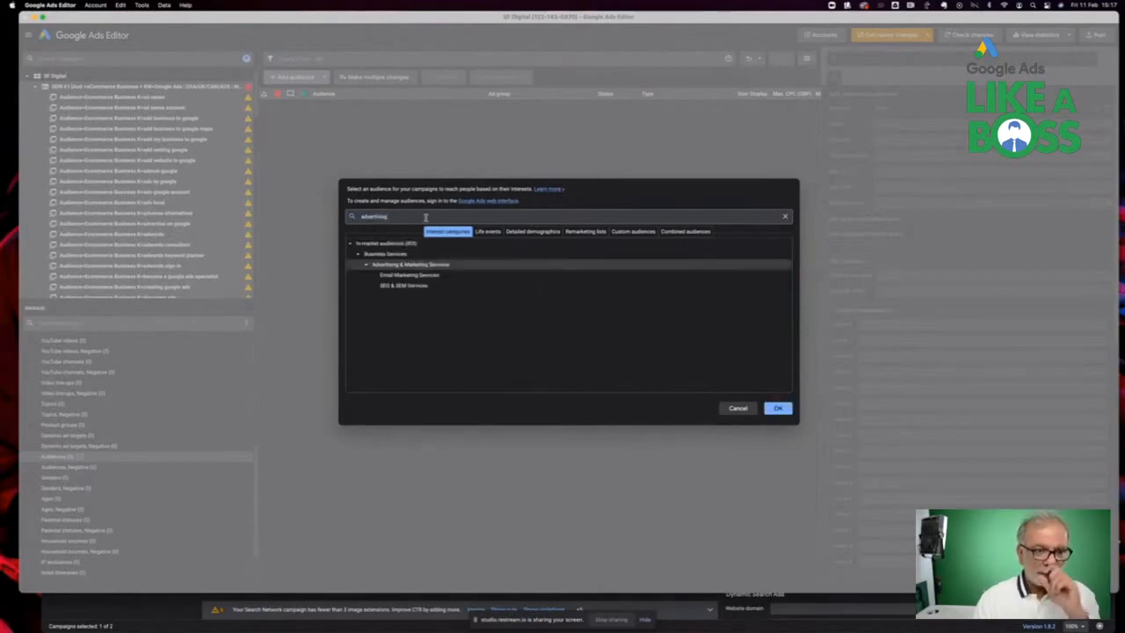
click(394, 286)
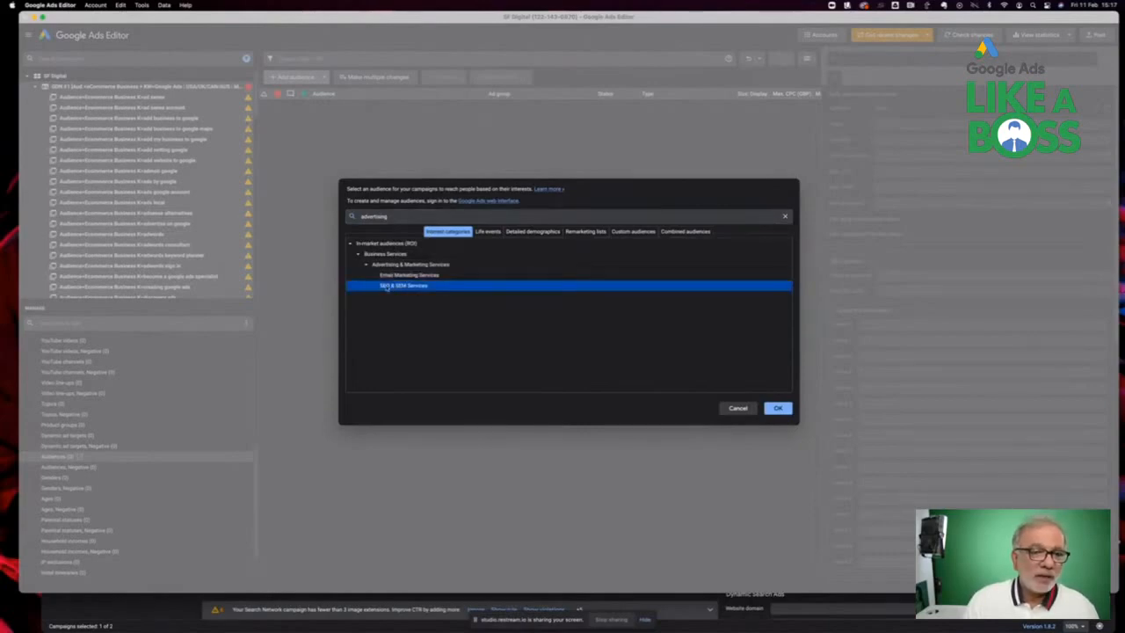
click(782, 408)
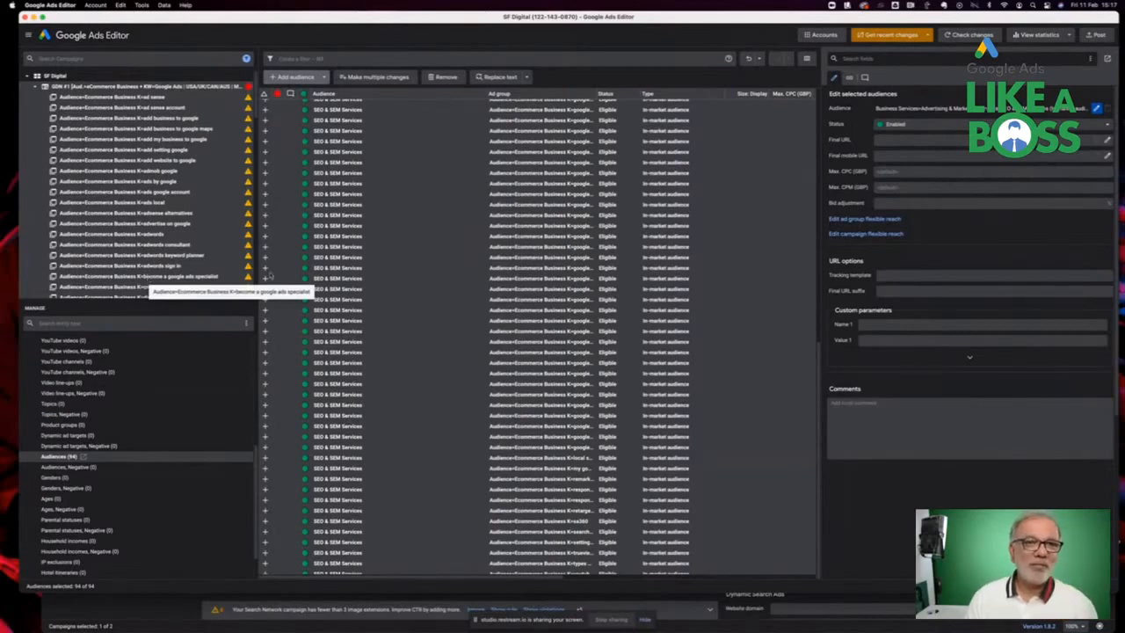
Replace Ecommerce Business with SEO & SEM in the names of all ad groups
scroll(127, 455, up, 10)
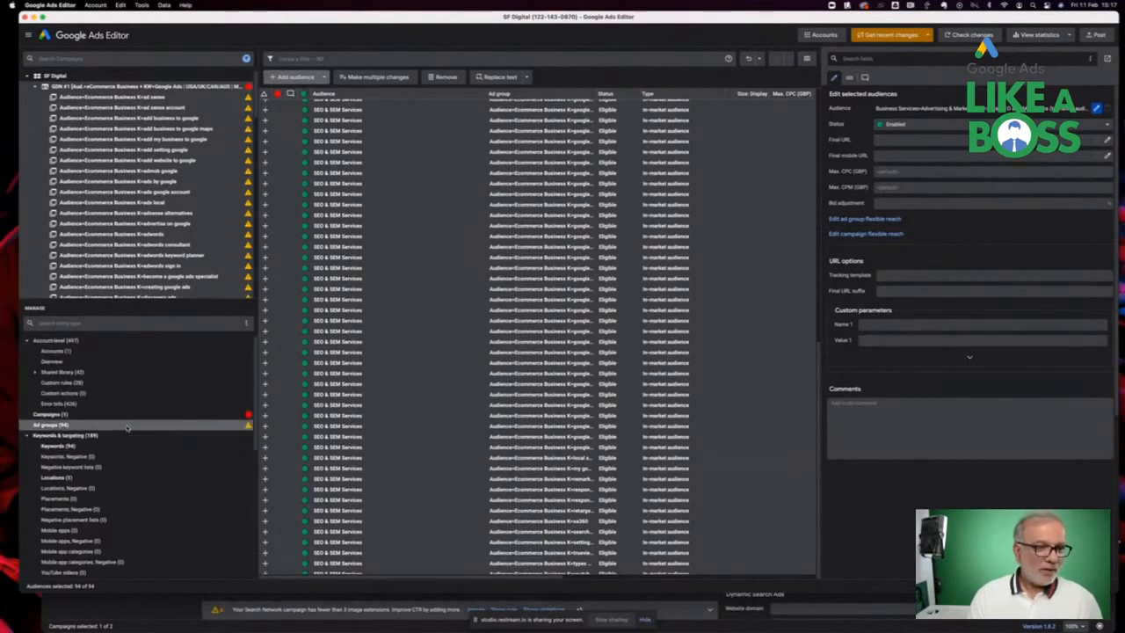
click(127, 426)
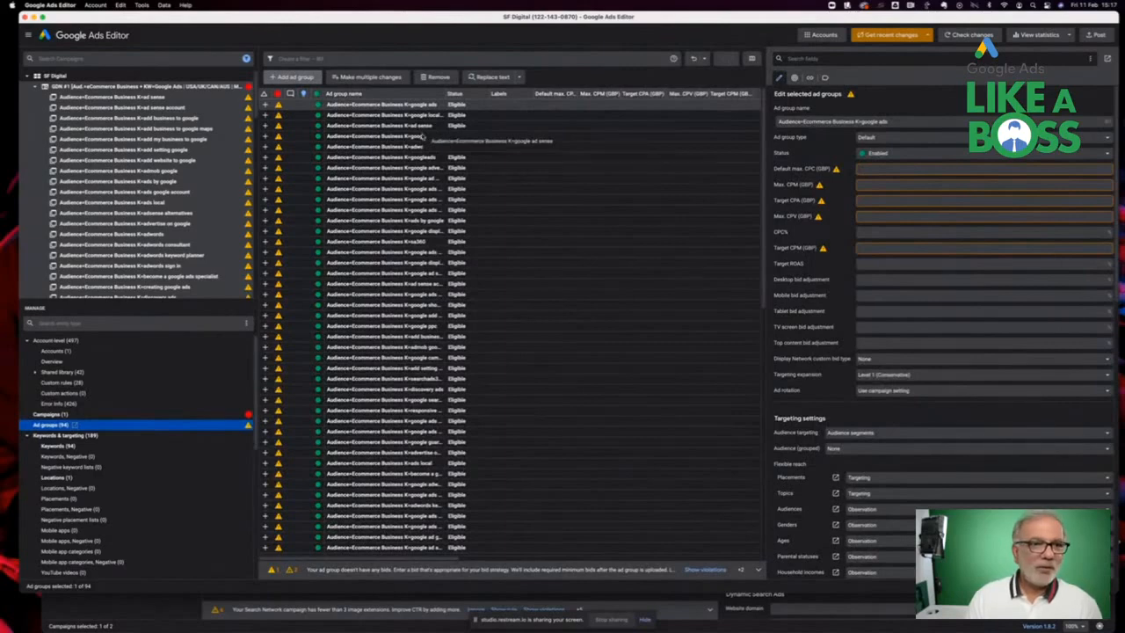
key(super+a)
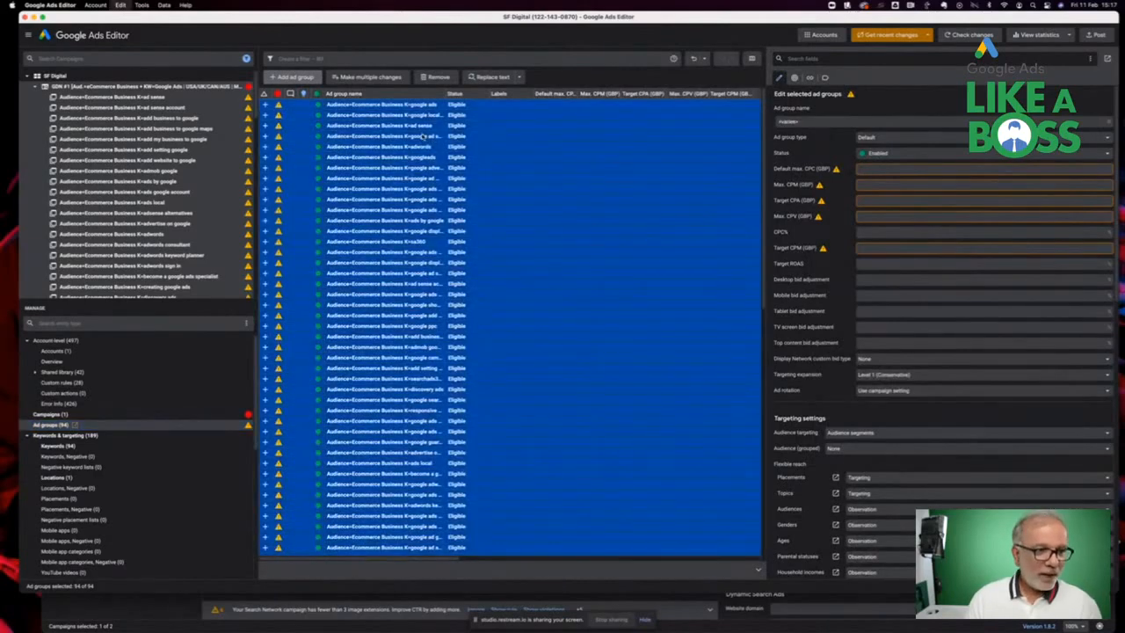
click(488, 78)
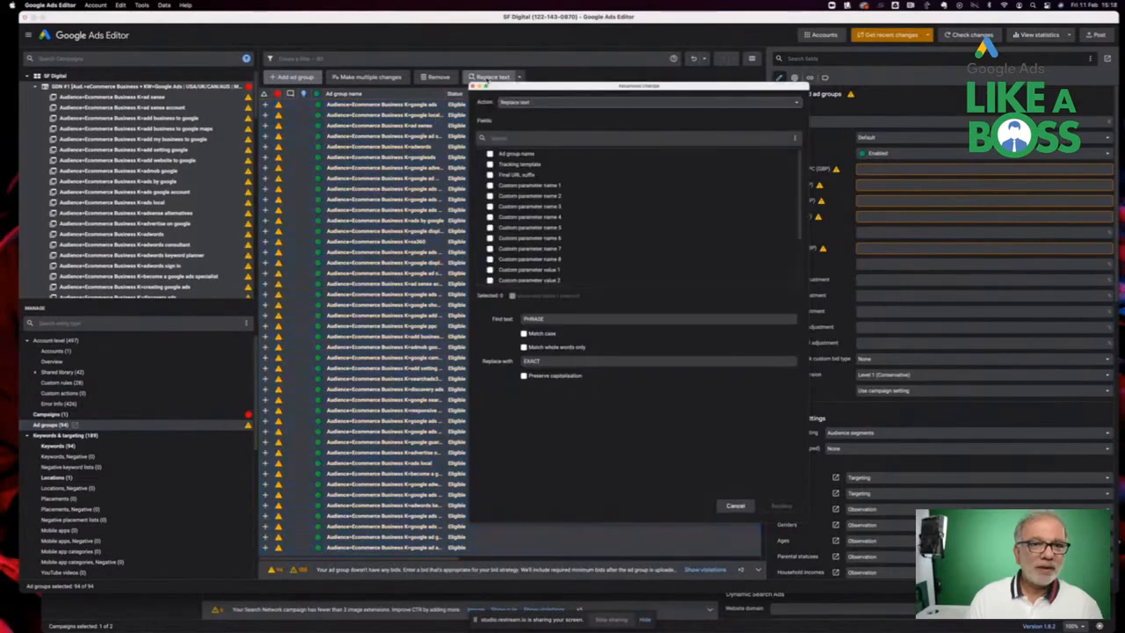
click(521, 155)
double_click(535, 319)
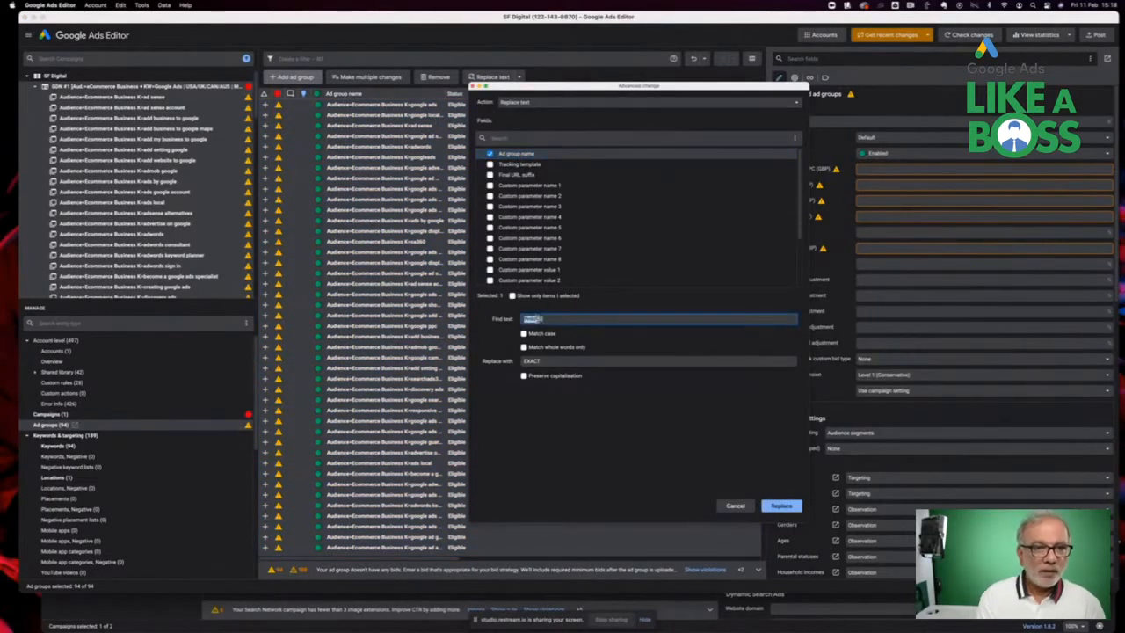
text(Ecommerce Bus)
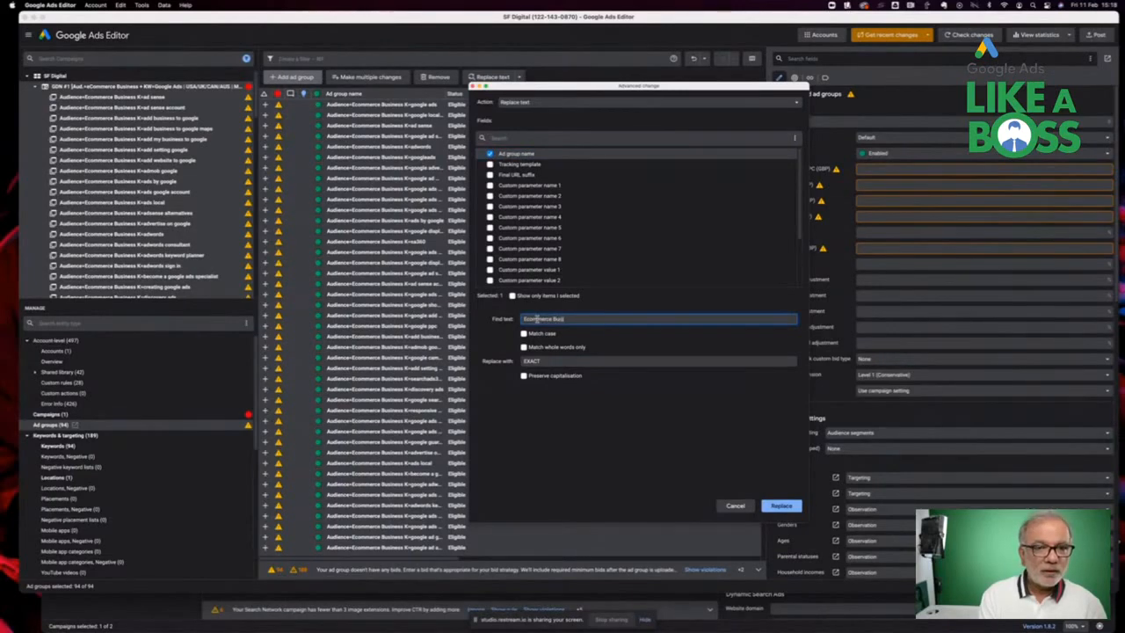
key(Tab)
key(Tab)
key(Tab)
text(TEO & S)
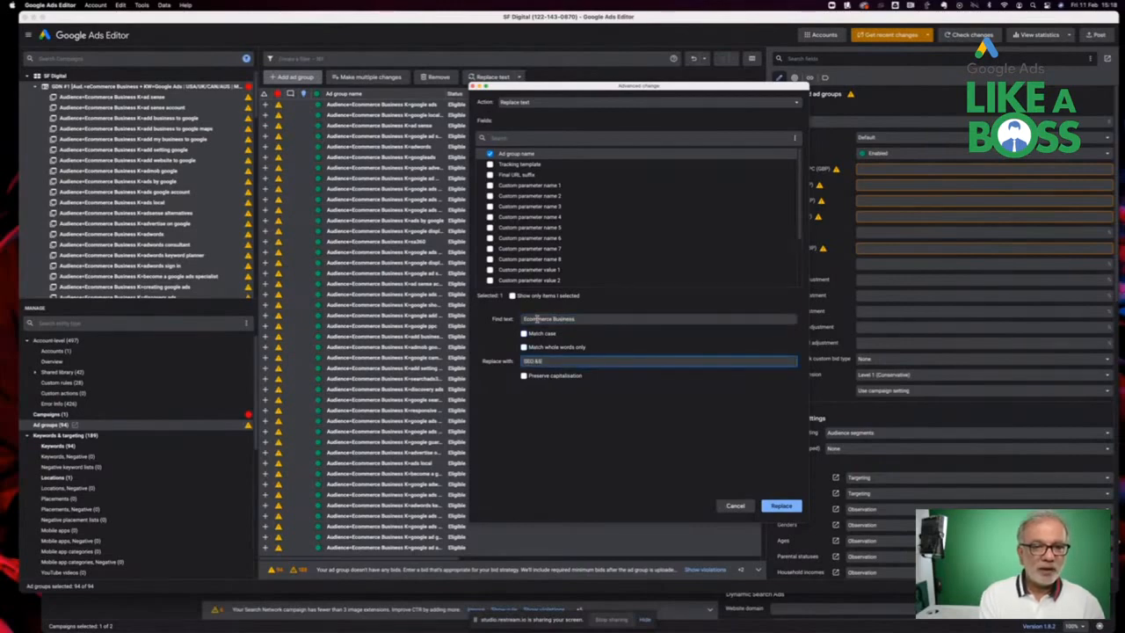
text(EM)
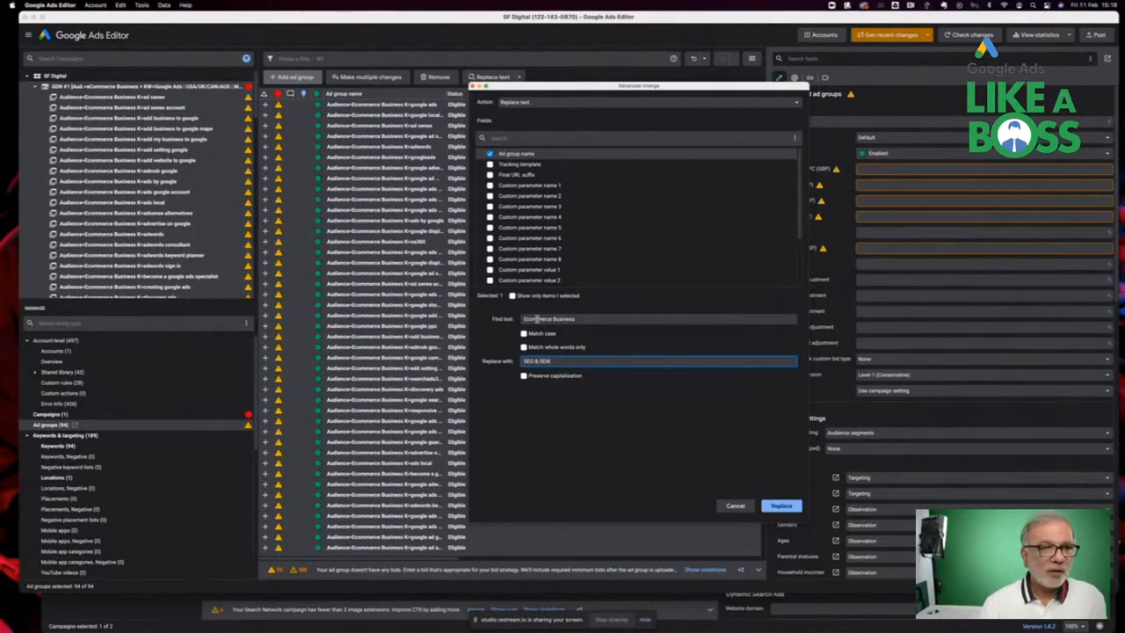
click(779, 508)
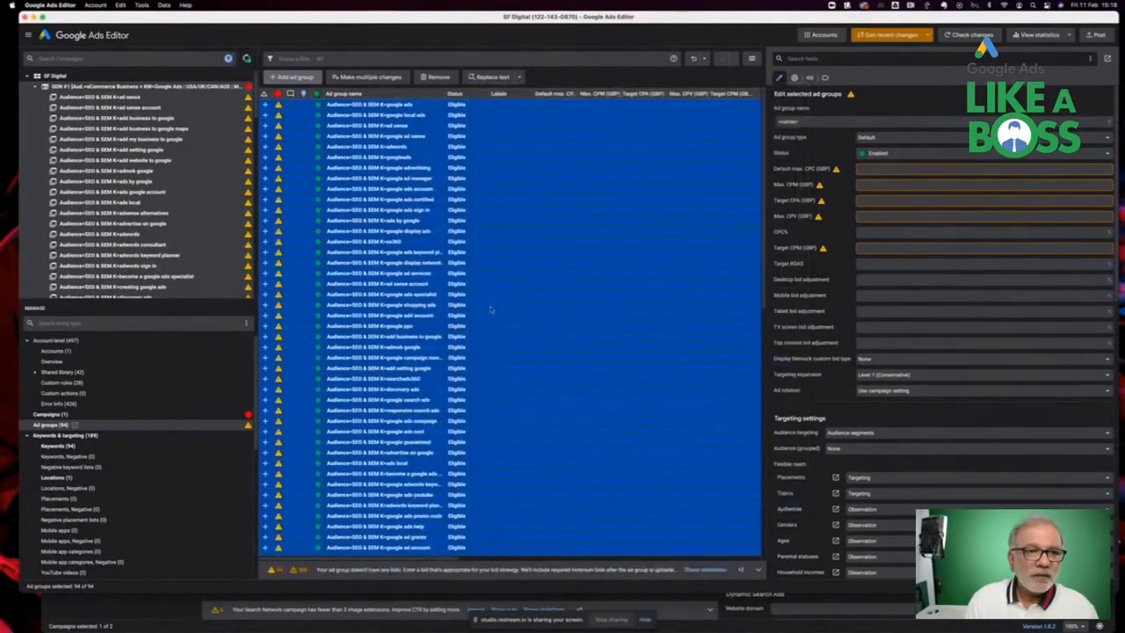
Browse several of the campaign's ad groups to check the audience assigned to each
scroll(365, 275, down, 10)
scroll(365, 276, down, 5)
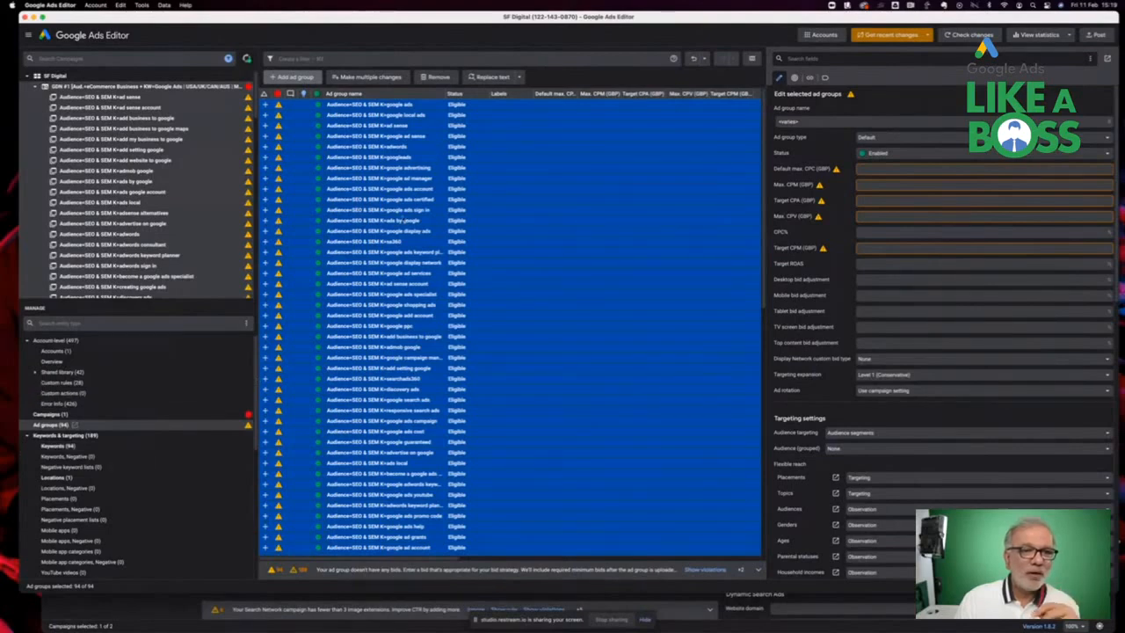
click(126, 172)
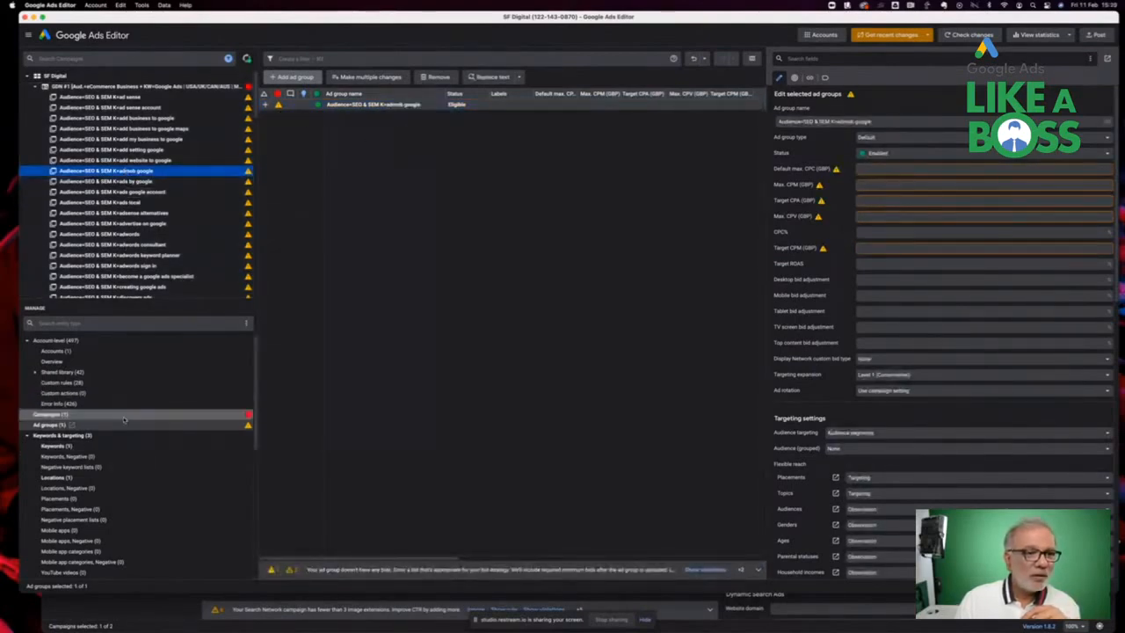
scroll(117, 475, down, 1)
scroll(117, 475, down, 10)
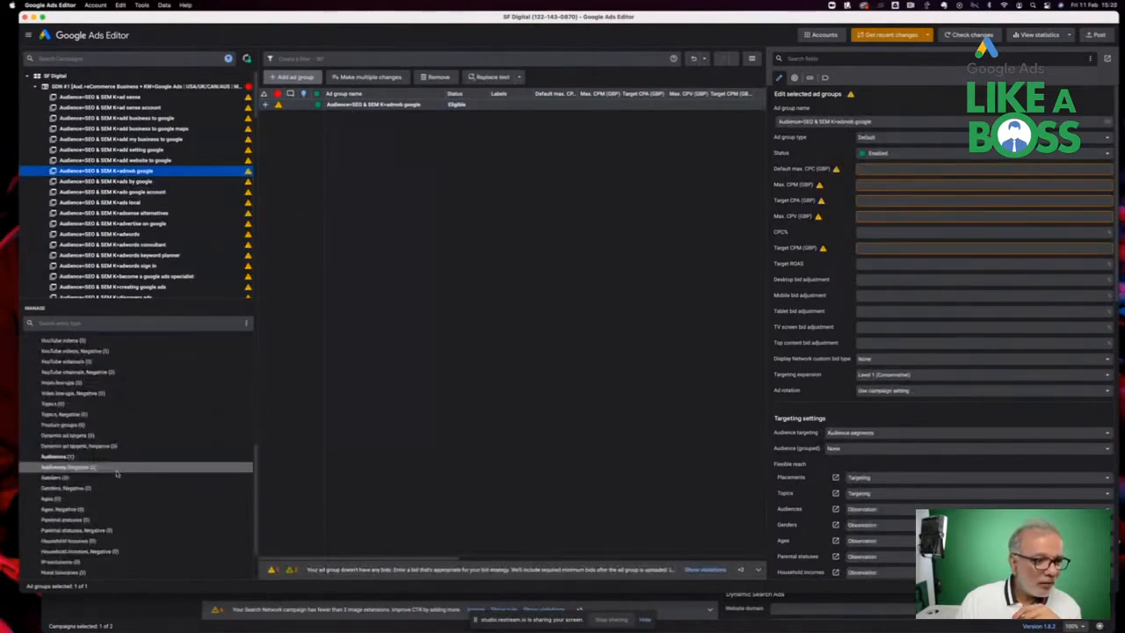
click(110, 456)
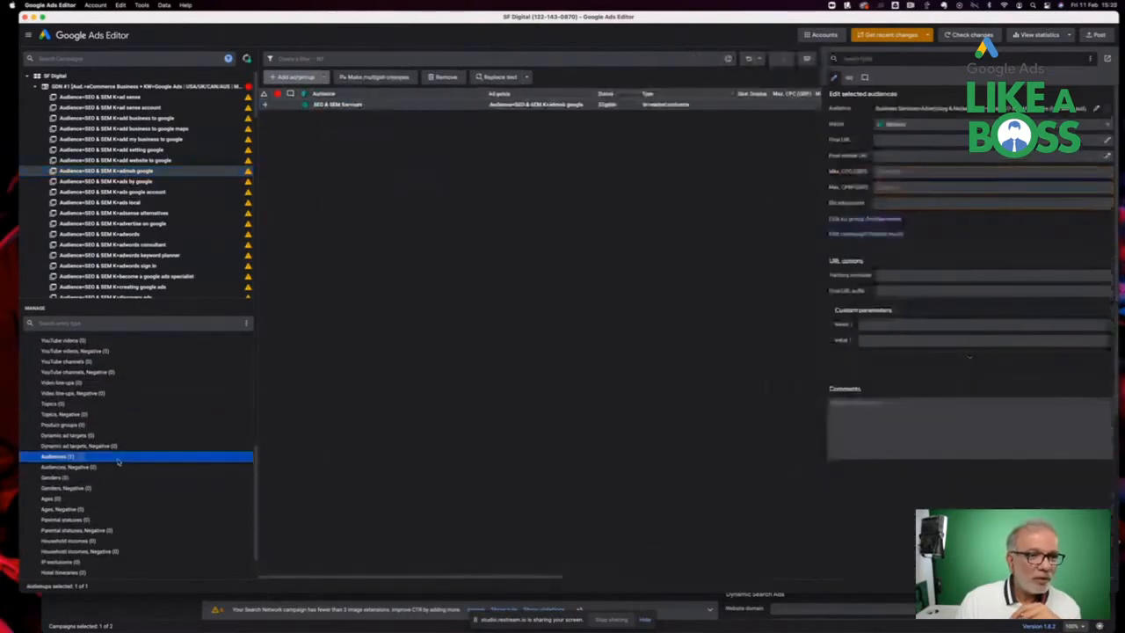
click(176, 214)
scroll(172, 221, down, 3)
click(162, 221)
scroll(161, 221, down, 1)
scroll(160, 220, down, 2)
click(162, 221)
scroll(162, 221, down, 2)
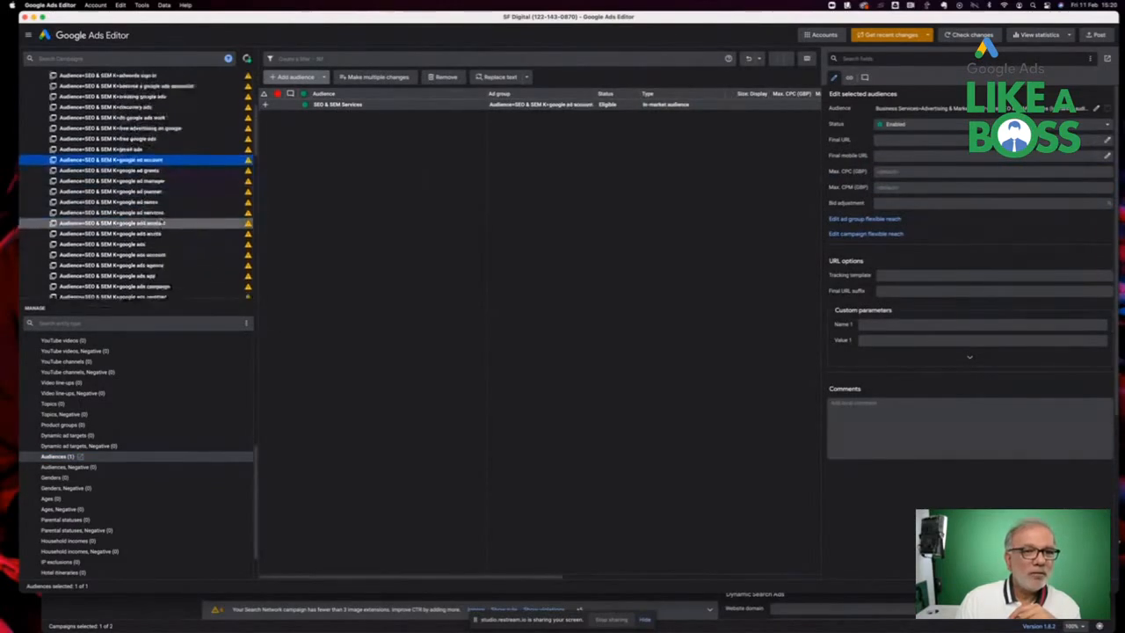
click(162, 221)
scroll(162, 220, down, 2)
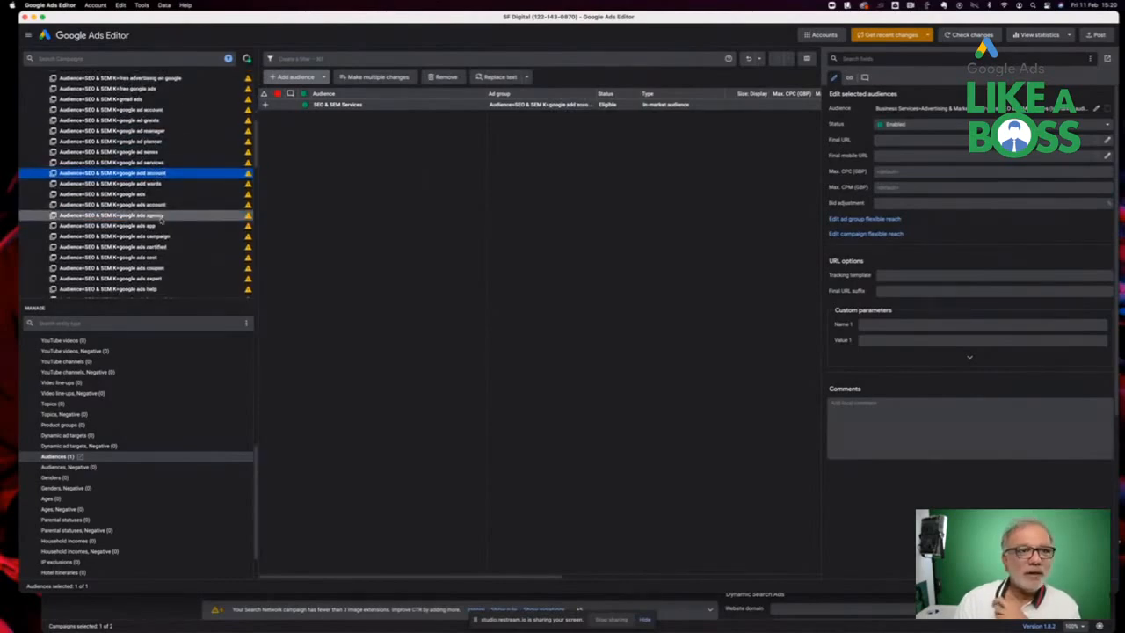
Open the campaign's settings and set its budget to 1.00
scroll(117, 396, up, 10)
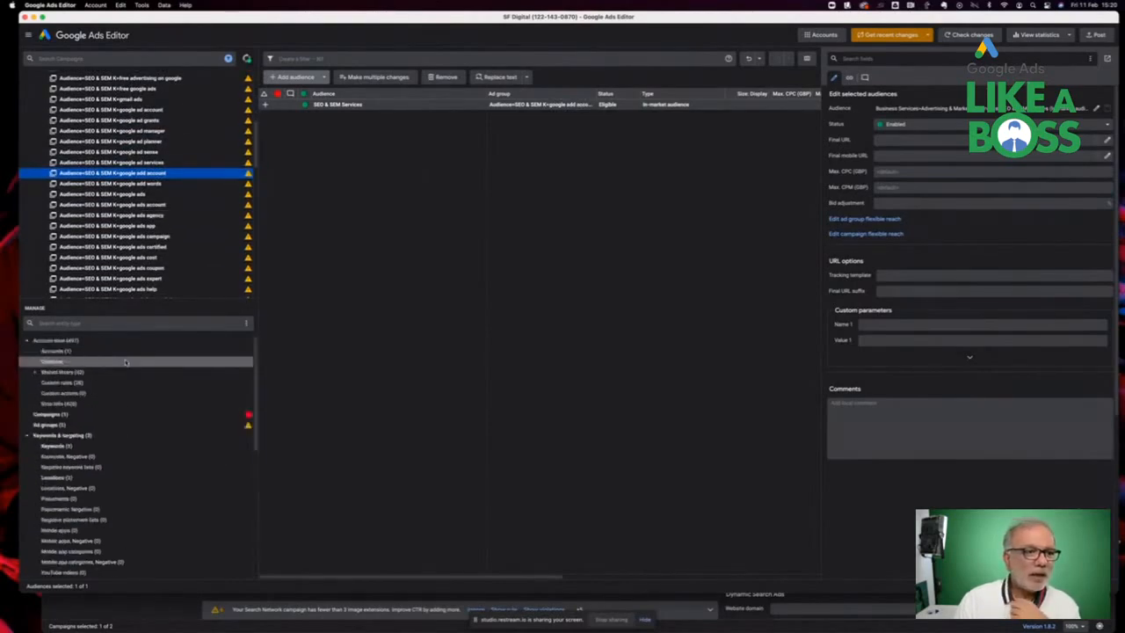
click(117, 415)
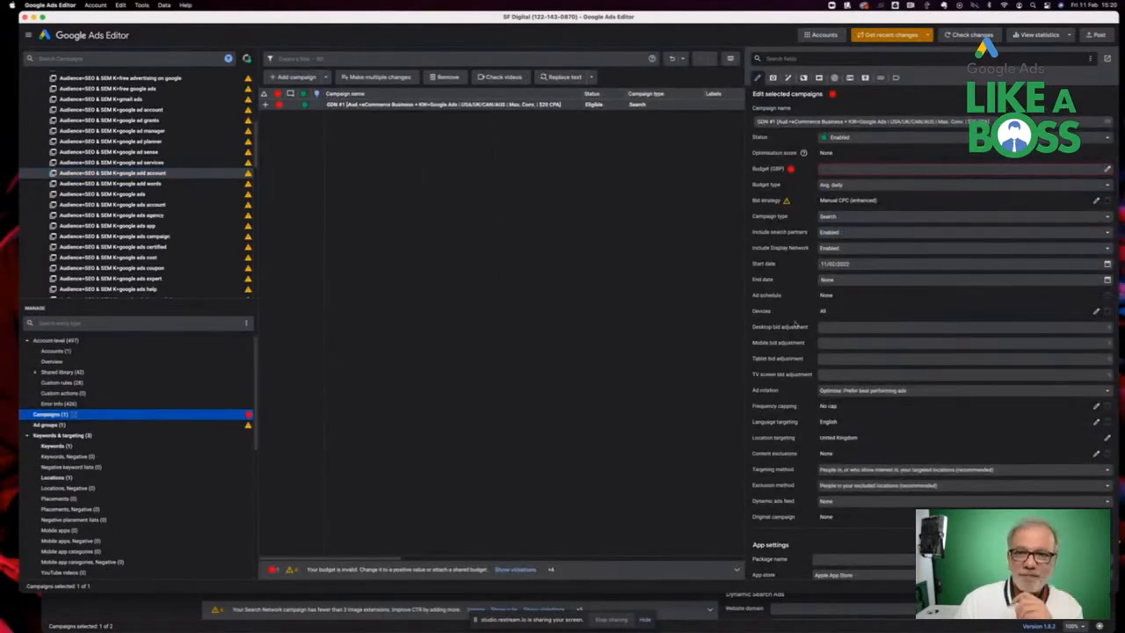
click(825, 173)
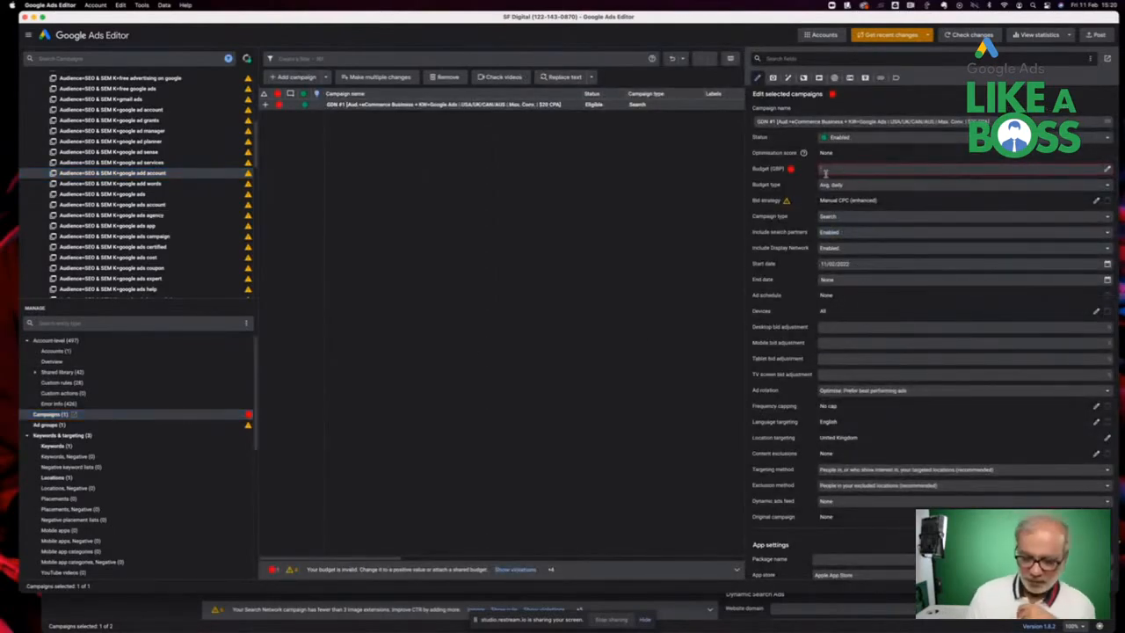
text(1)
key(Return)
Change the campaign type to Display
click(846, 217)
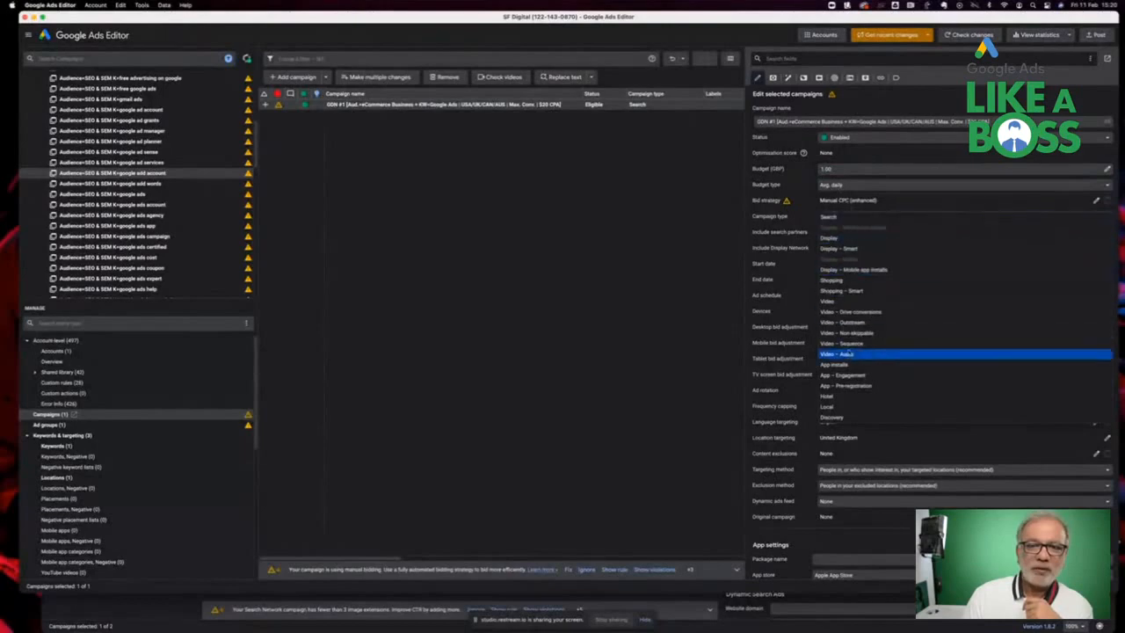
click(810, 272)
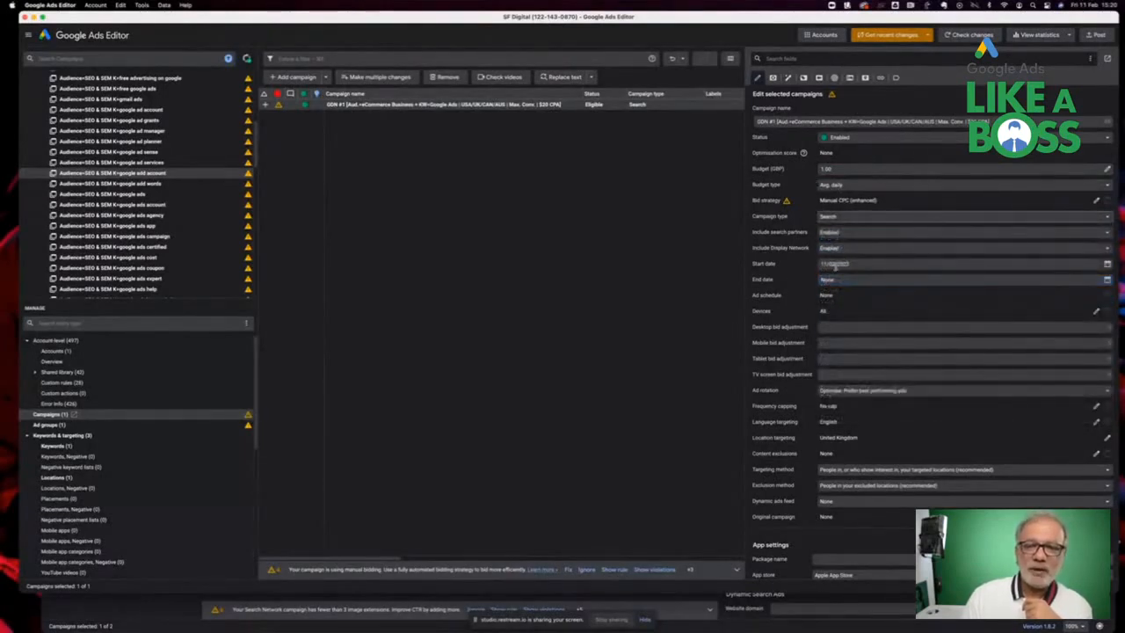
click(834, 249)
click(832, 248)
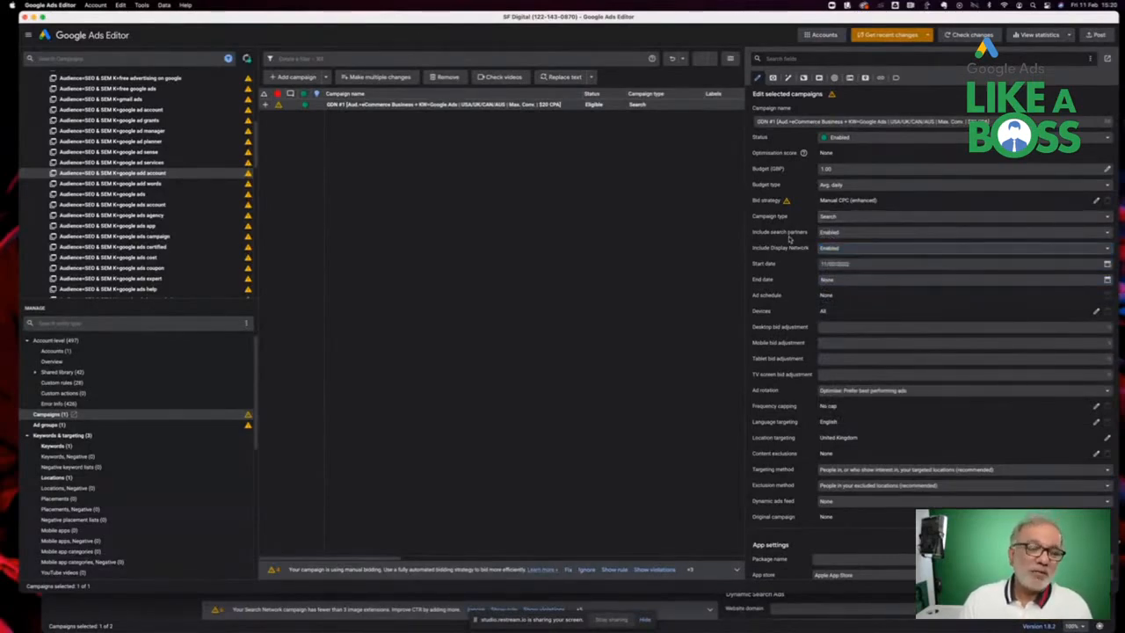
click(839, 218)
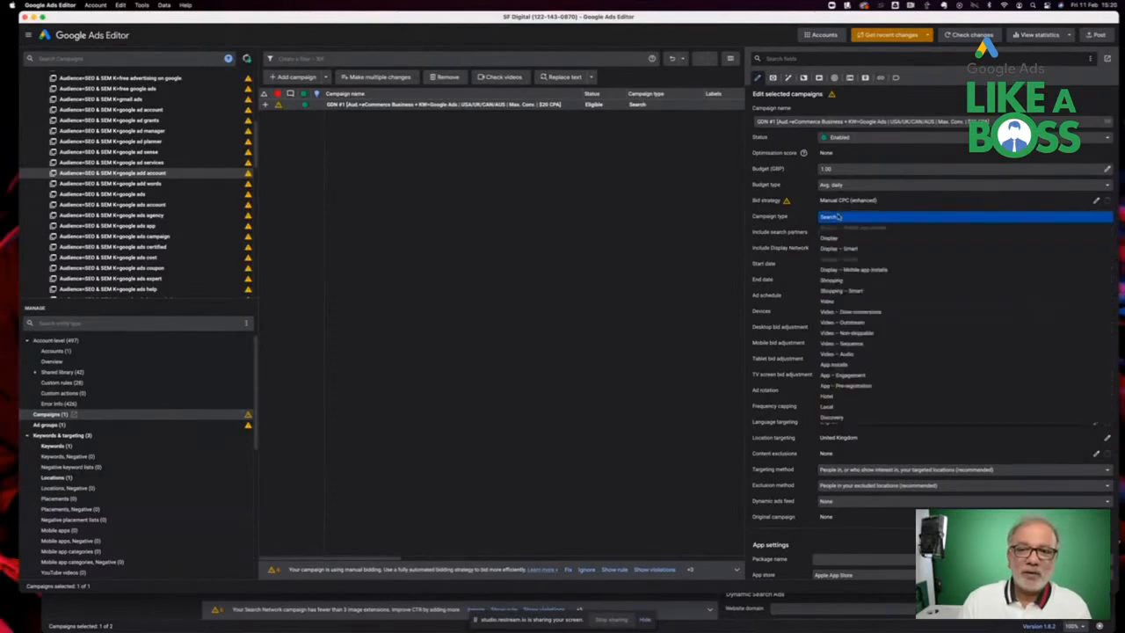
click(836, 241)
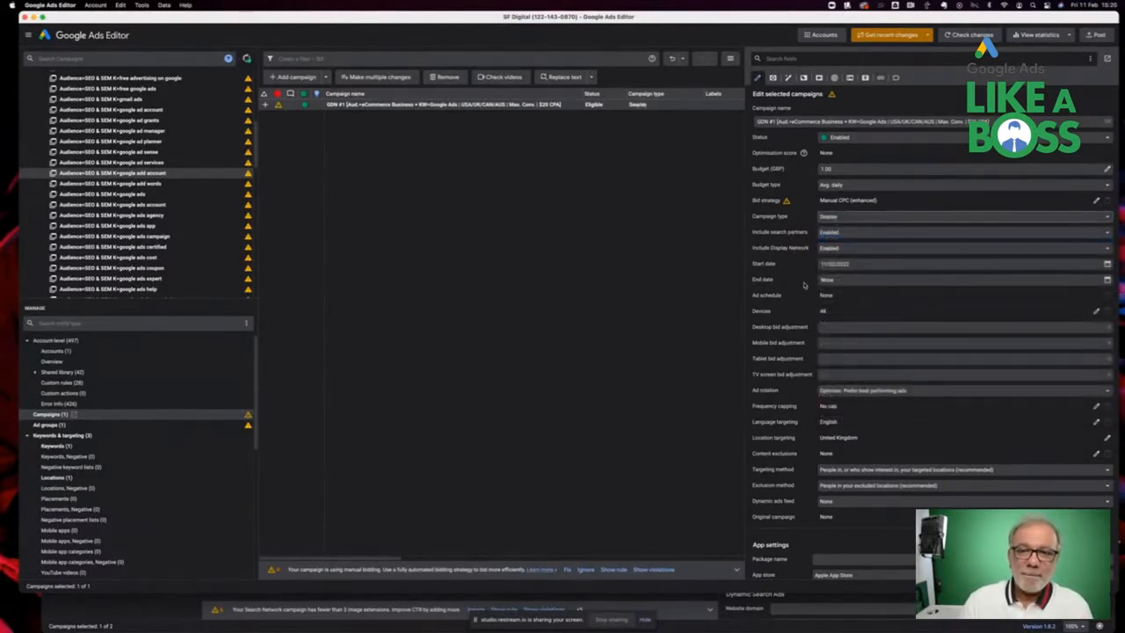
Set the desktop and tablet bid adjustments to -100%
scroll(803, 283, down, 2)
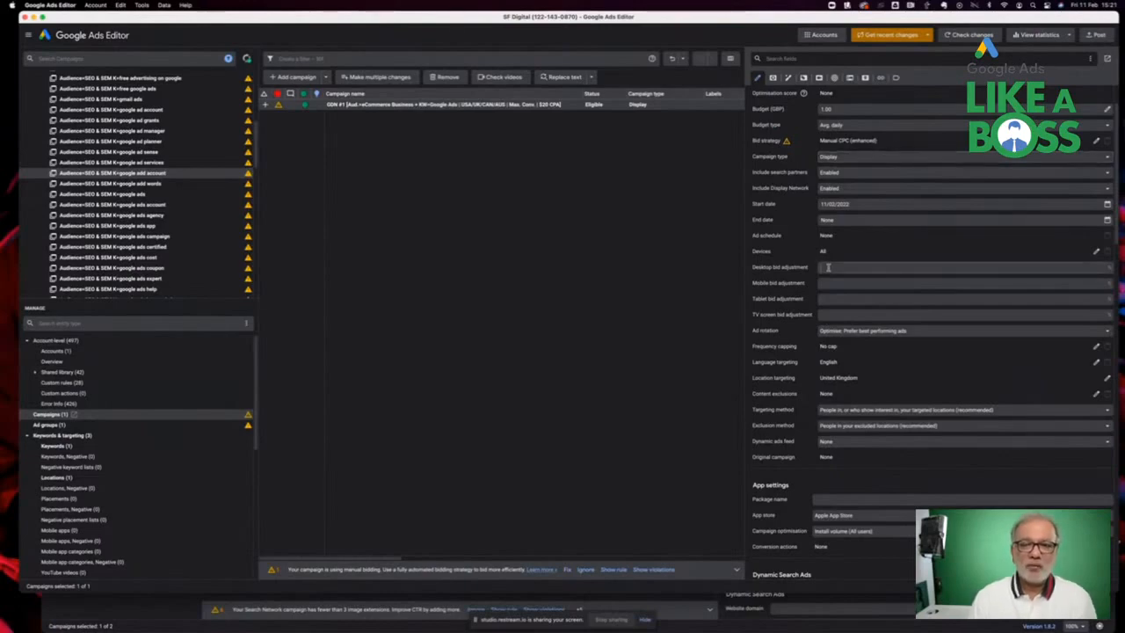
key(Tab)
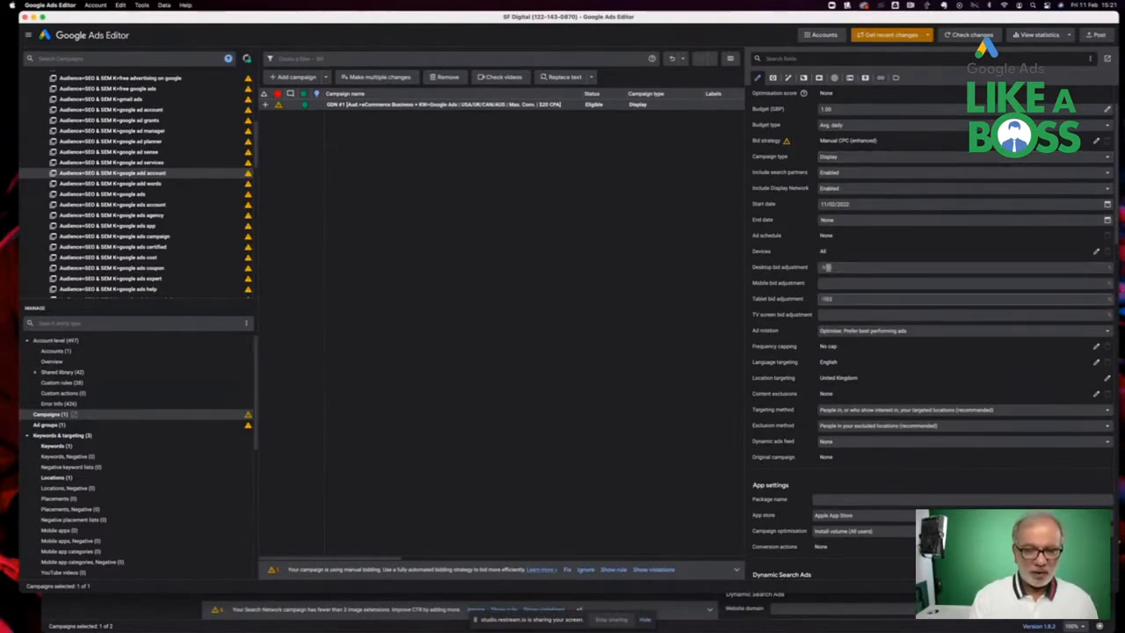
key(Tab)
Set the targeting method to People in or regularly in your targeted locations
scroll(844, 331, down, 3)
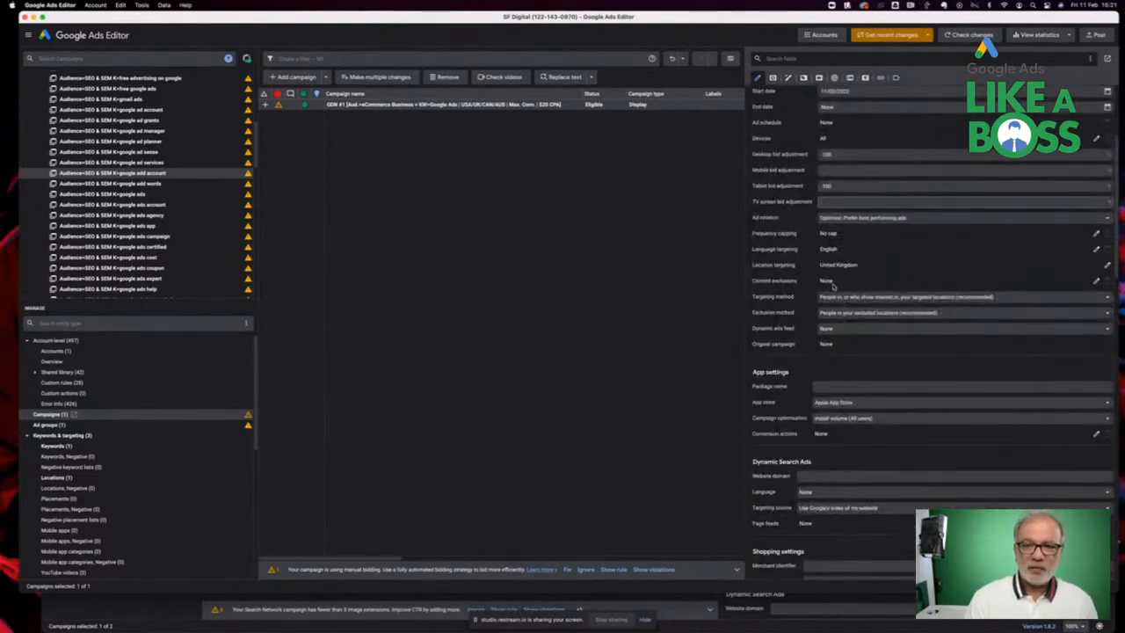
click(837, 296)
click(839, 308)
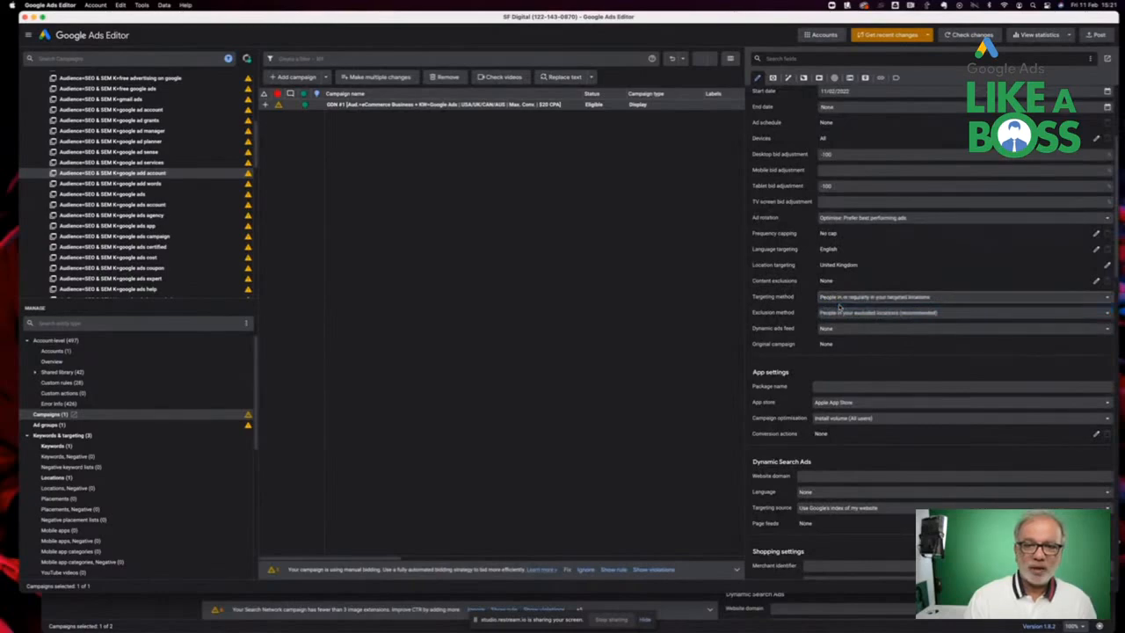
Open the campaign's responsive display ads list from the Ads section
scroll(843, 348, down, 4)
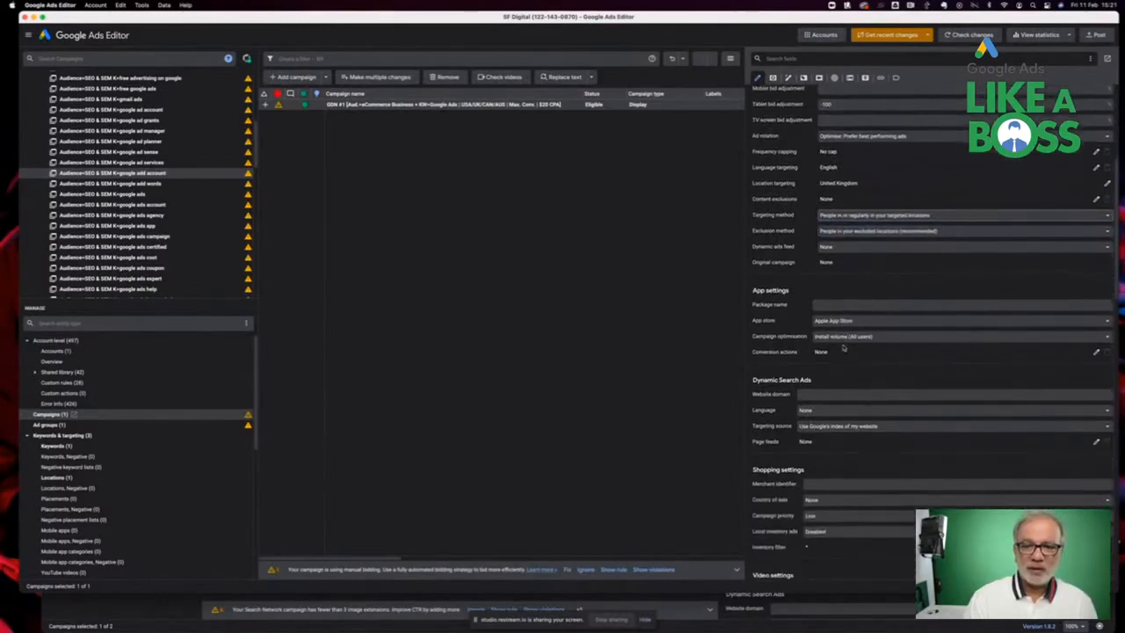
scroll(843, 347, down, 4)
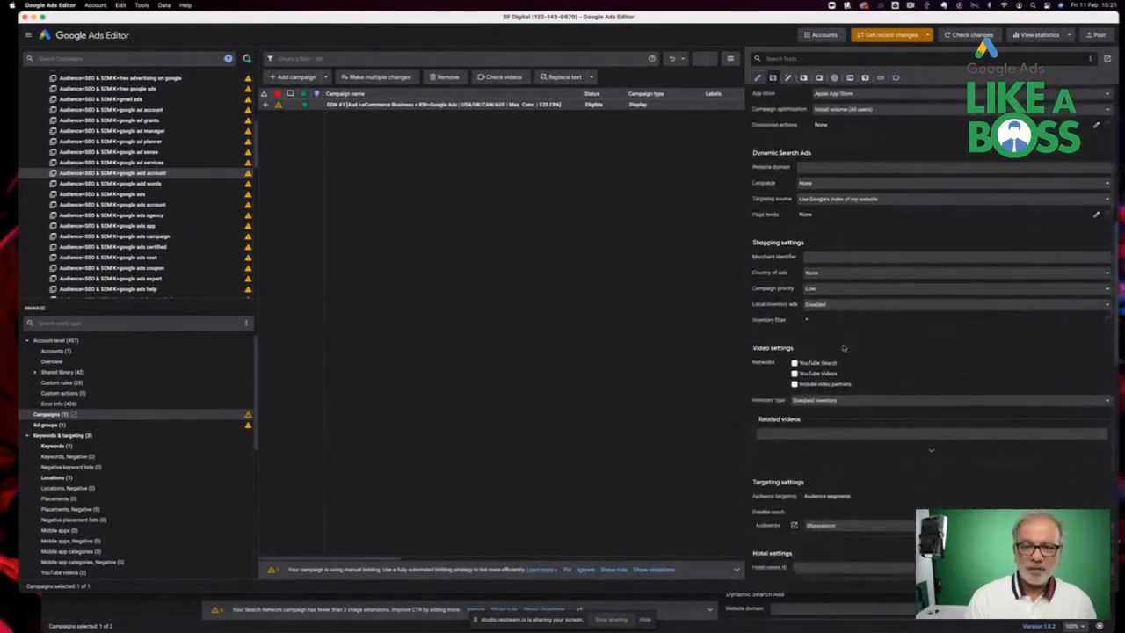
scroll(843, 348, down, 6)
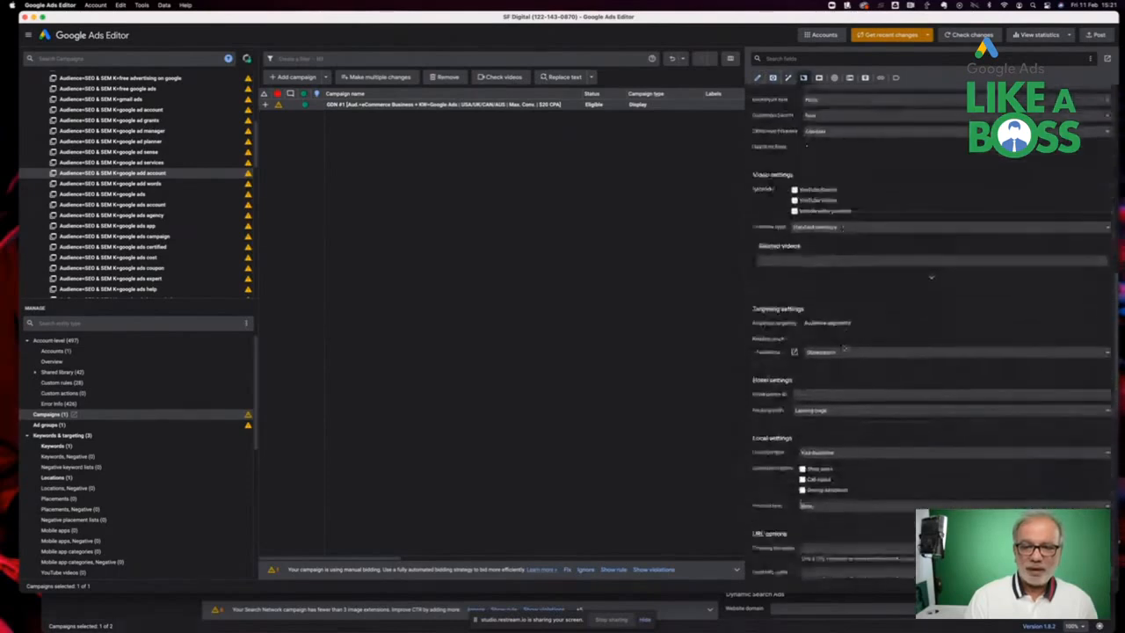
scroll(844, 347, up, 15)
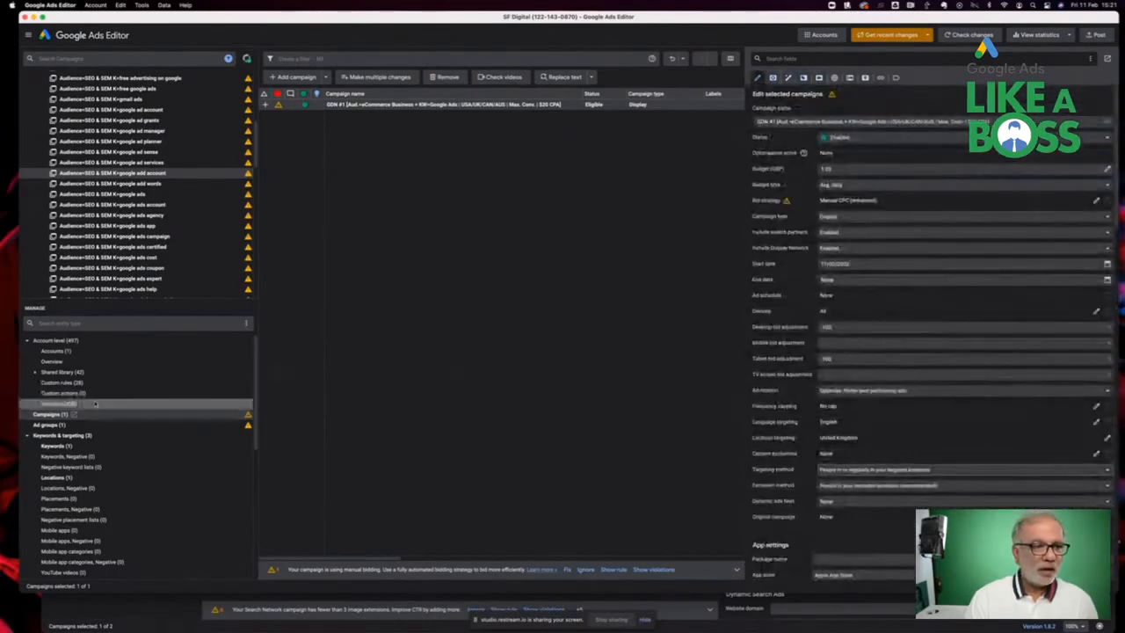
scroll(81, 458, down, 2)
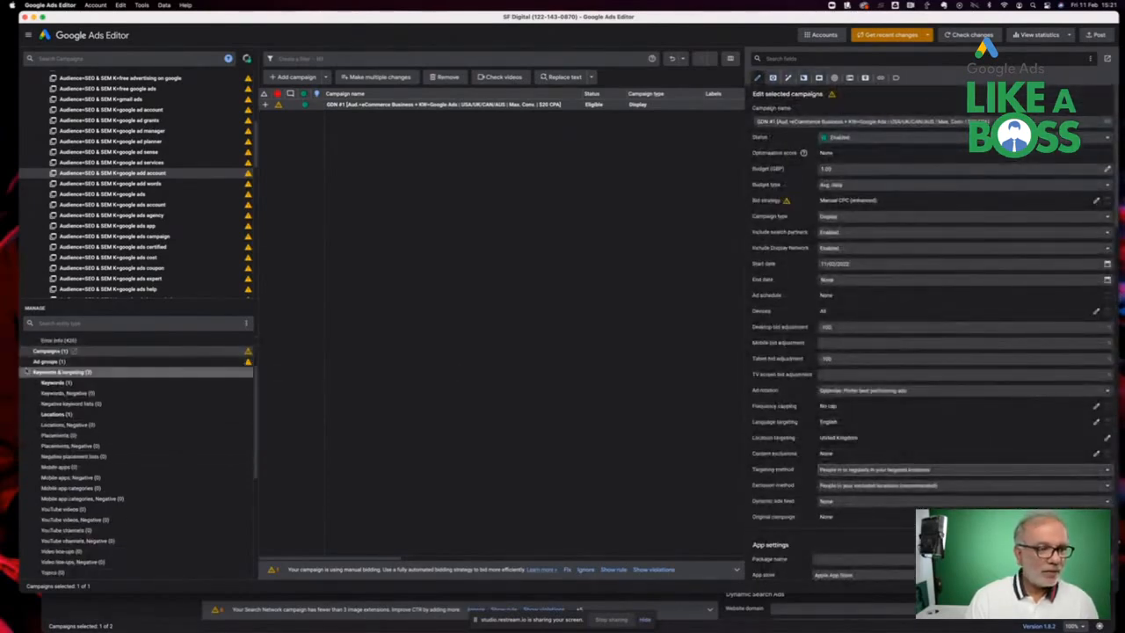
click(28, 372)
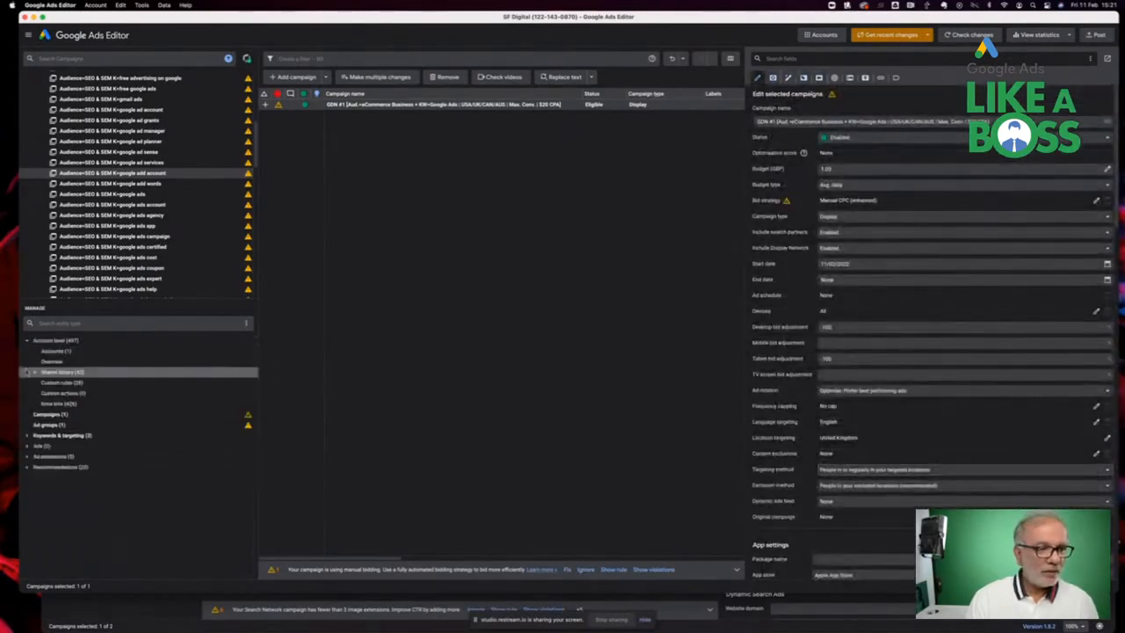
click(27, 447)
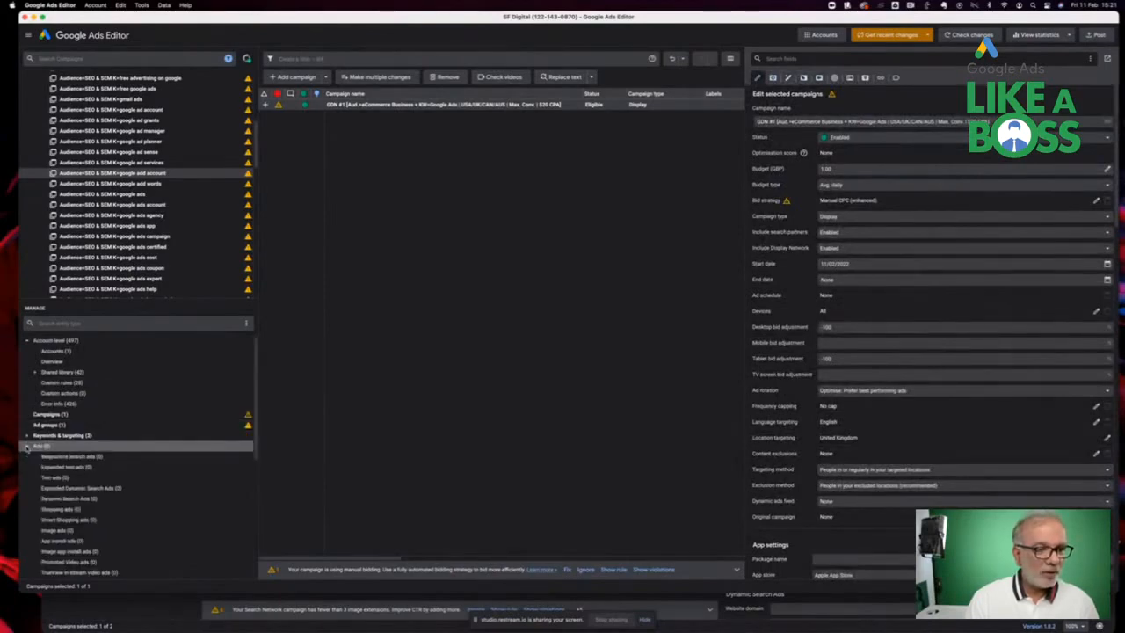
scroll(62, 462, down, 5)
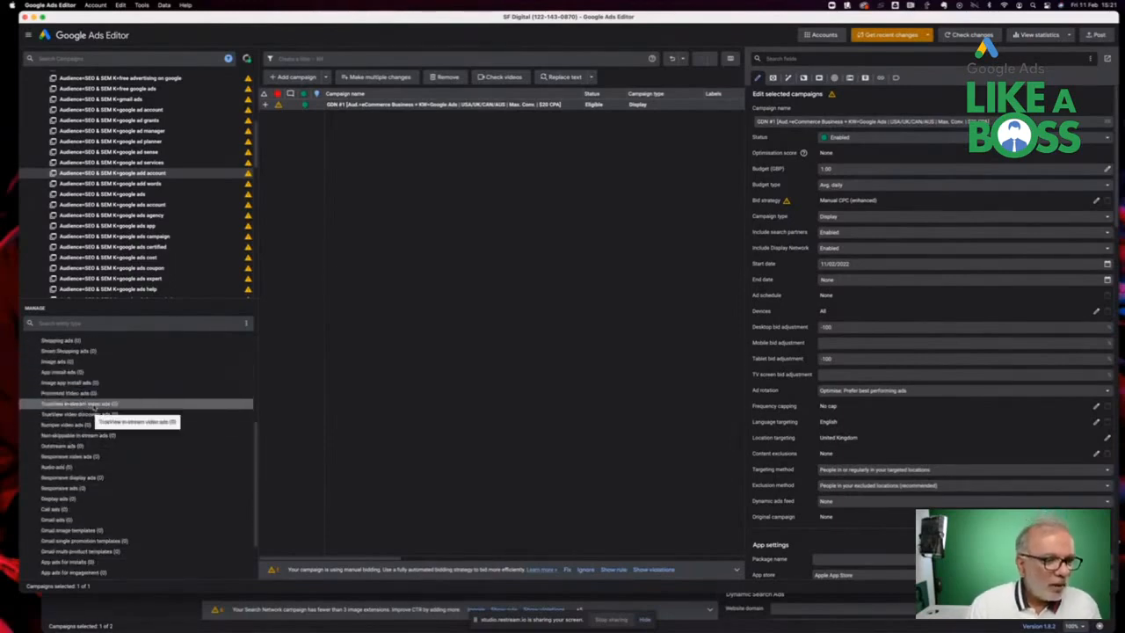
scroll(112, 456, down, 1)
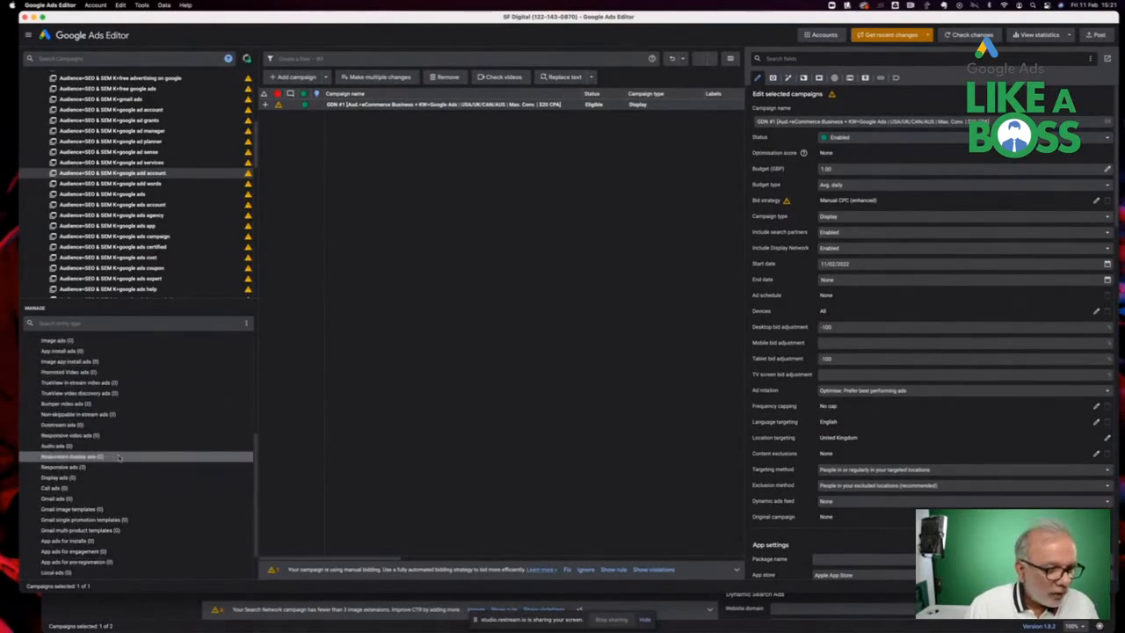
click(97, 457)
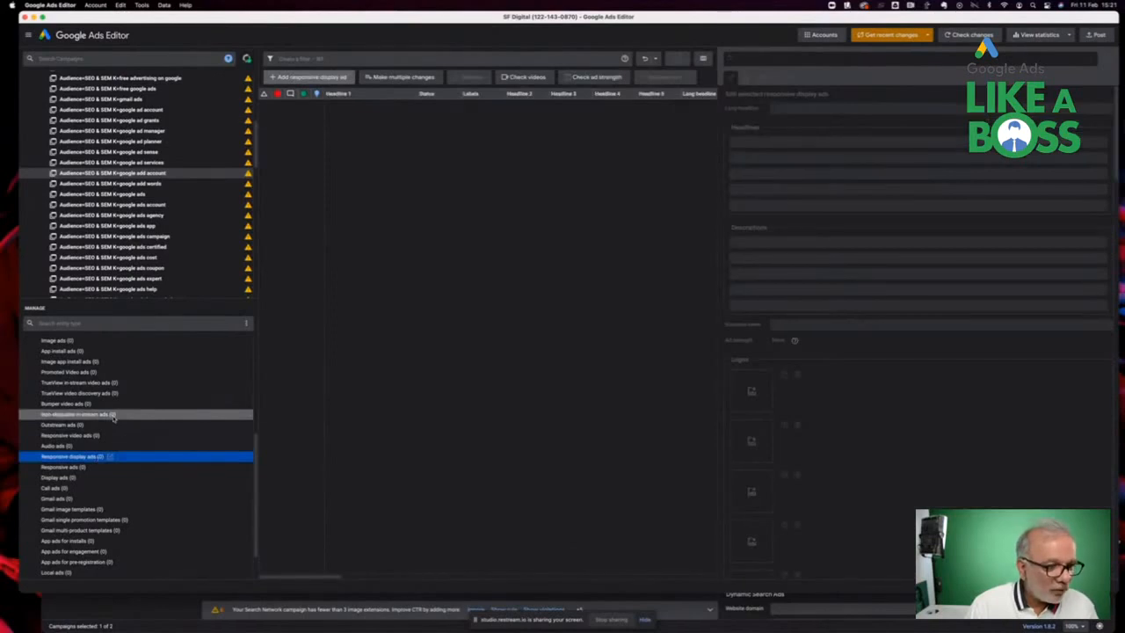
Add a new responsive display ad to the first ad group of the GDN #1 campaign
scroll(137, 235, up, 10)
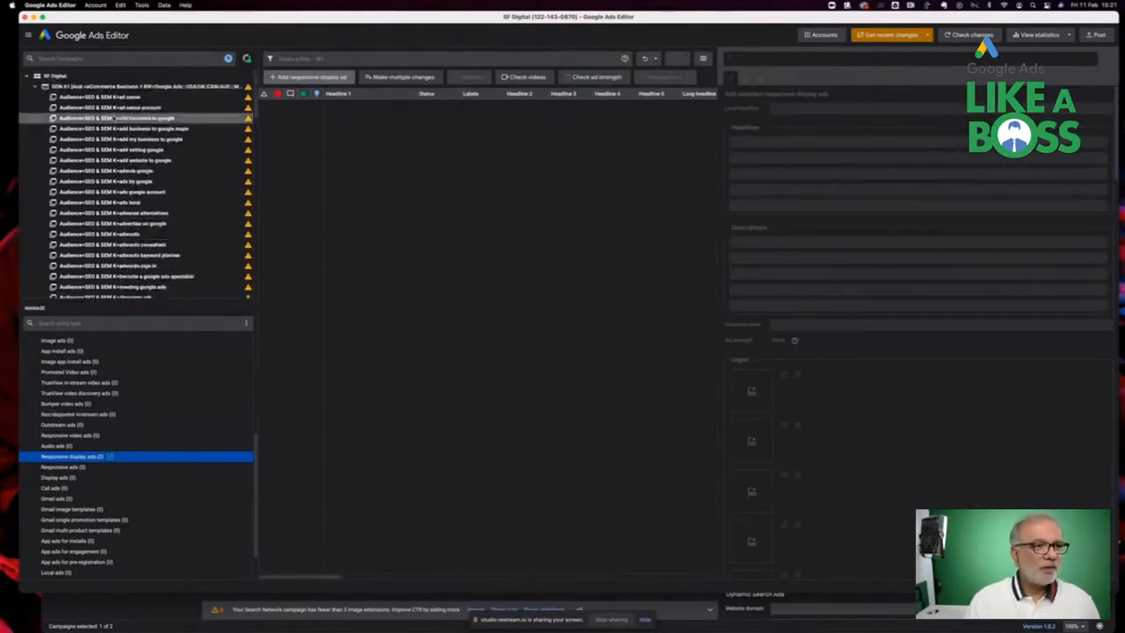
click(114, 86)
click(109, 97)
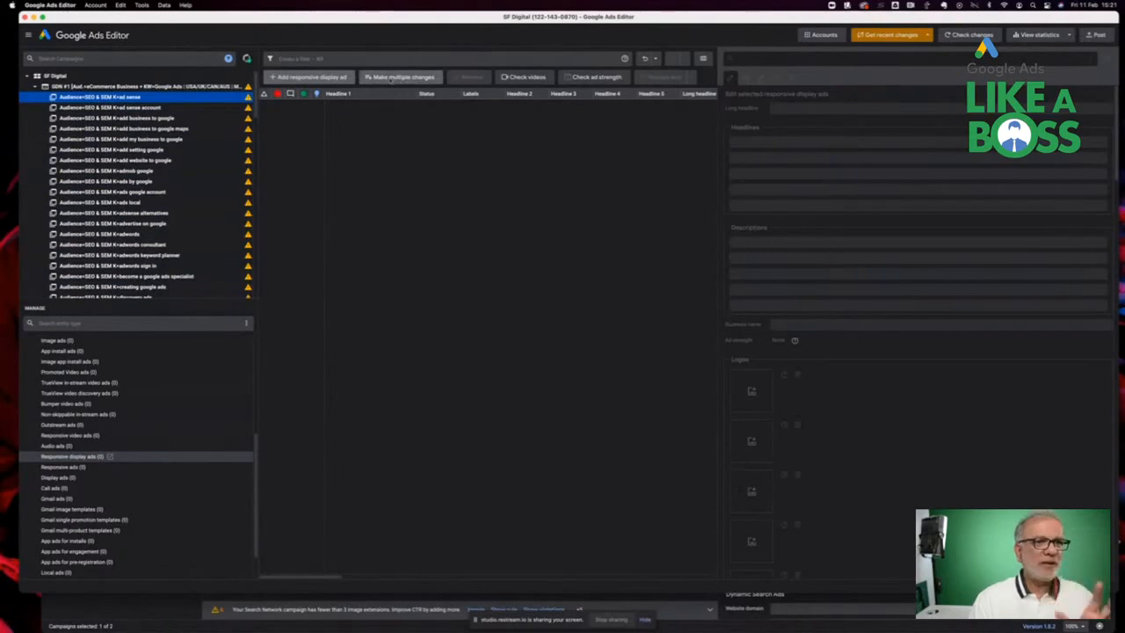
click(323, 78)
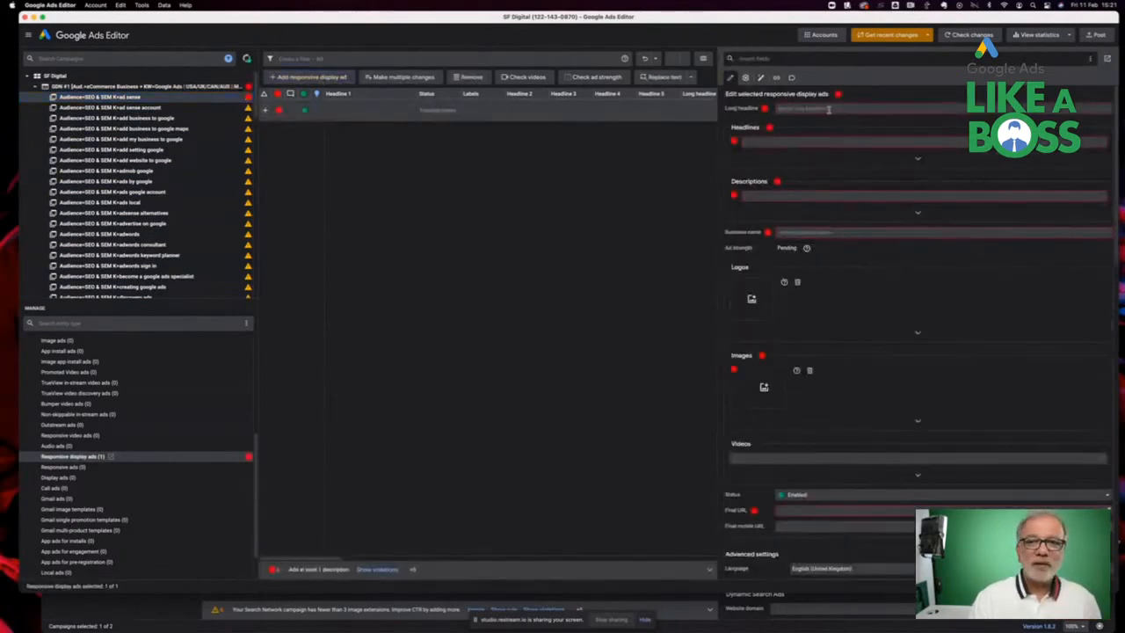
Enter placeholder text for the ad's long headline and first headline
text(sdsfsdsf)
key(Tab)
text(sd)
key(Tab)
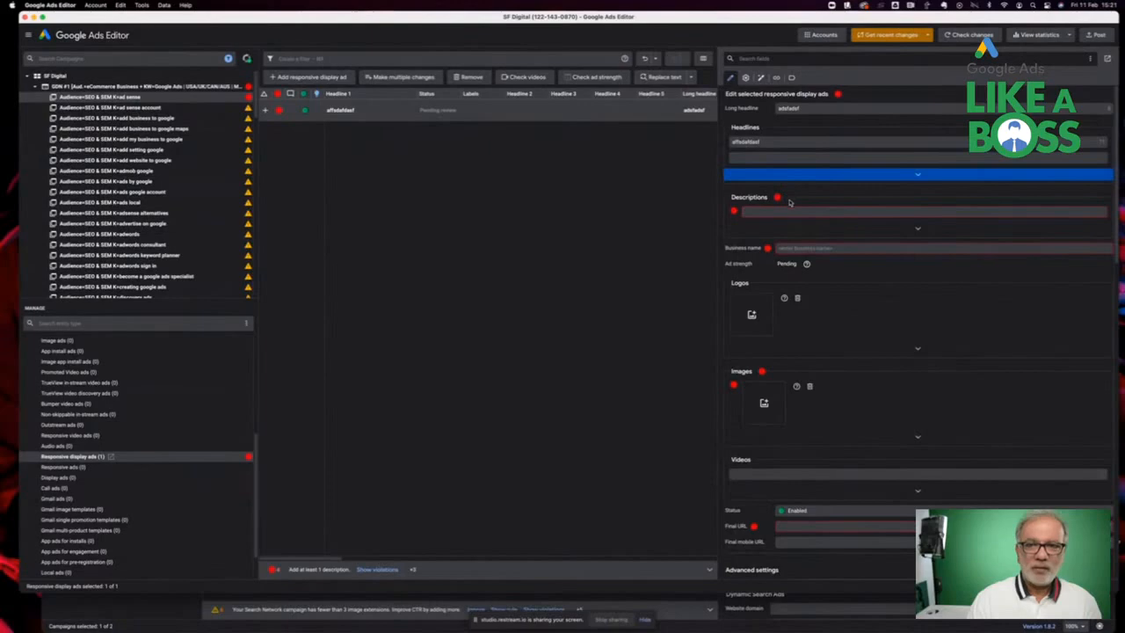
Enter placeholder text for the ad's description and business name
click(790, 209)
text(asdf)
key(Tab)
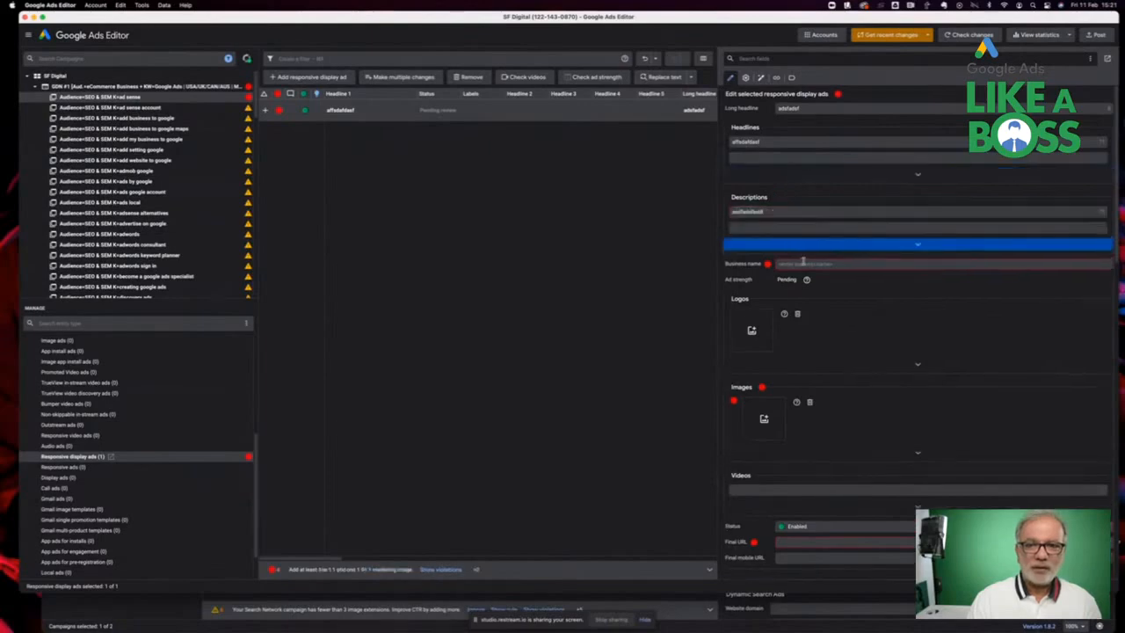
click(805, 264)
text(sadfadsf)
Add three images from the image library to the ad's image slots
scroll(820, 349, down, 5)
click(764, 211)
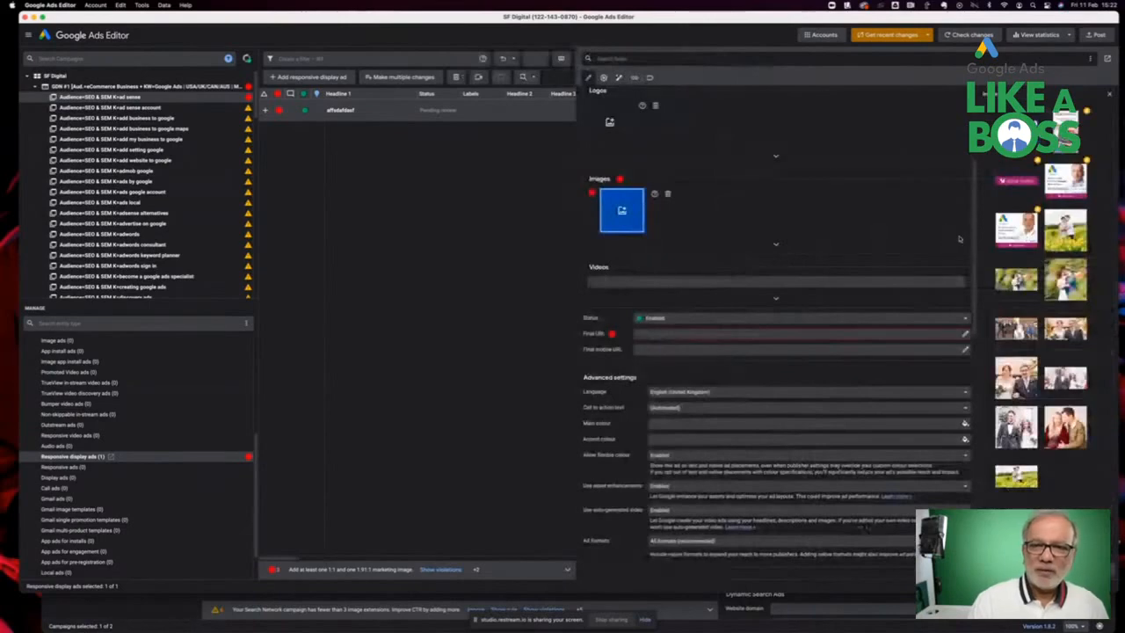
click(1016, 131)
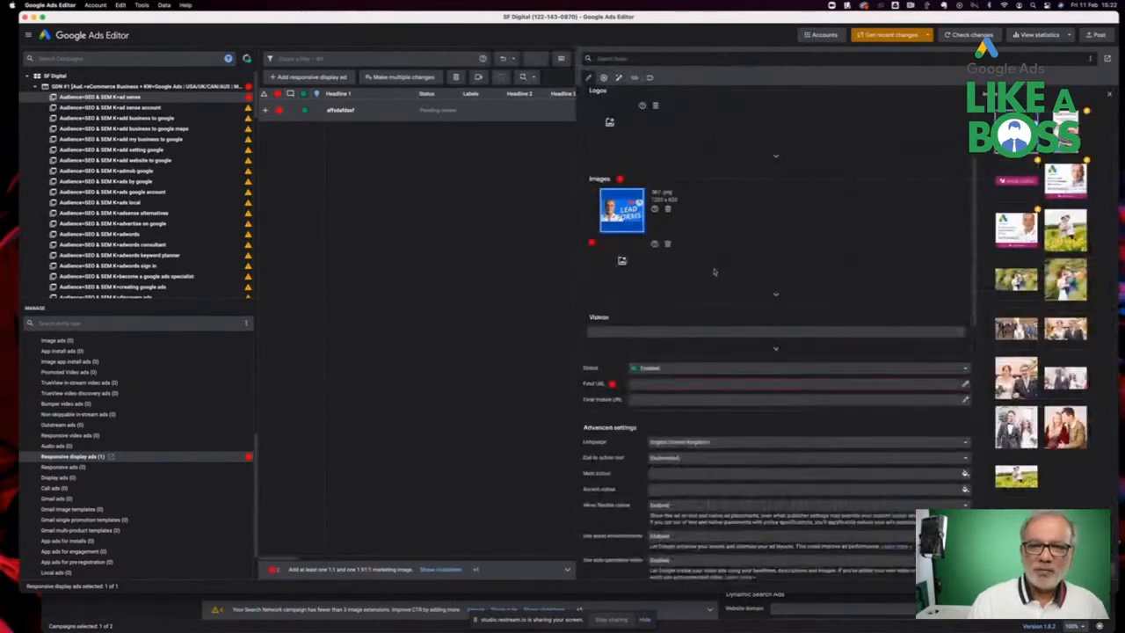
click(620, 267)
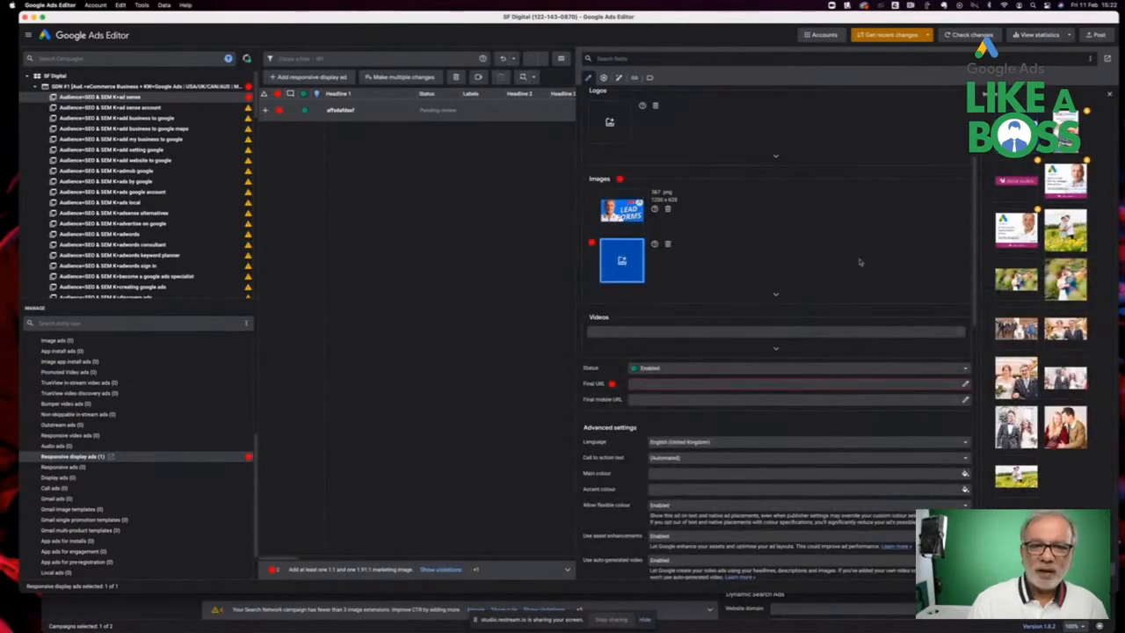
click(1009, 181)
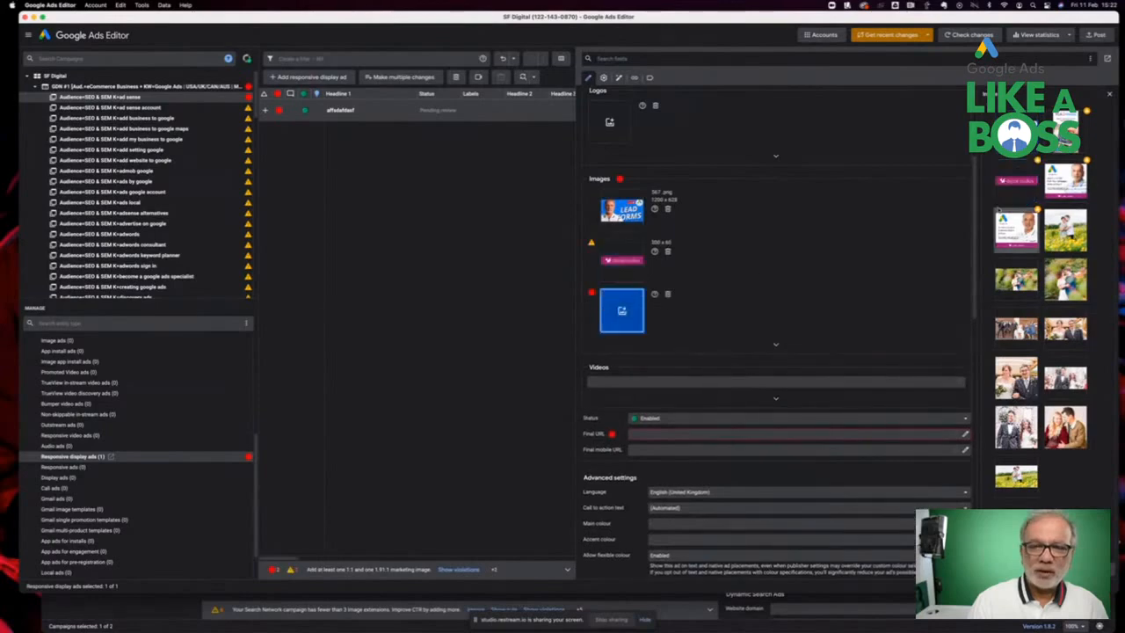
click(1063, 180)
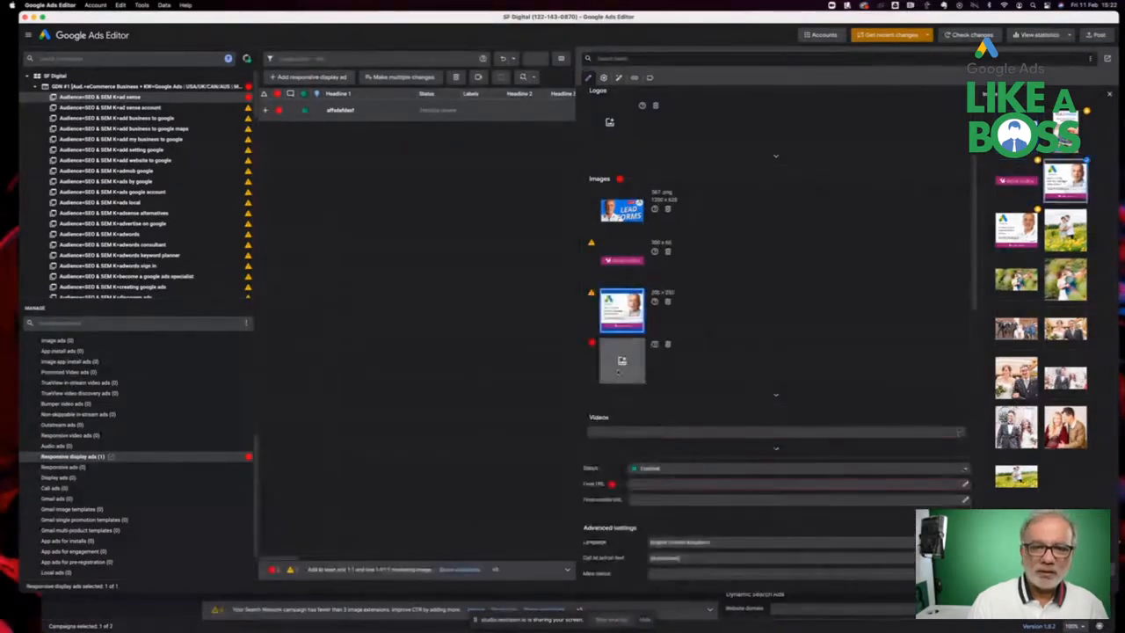
click(620, 365)
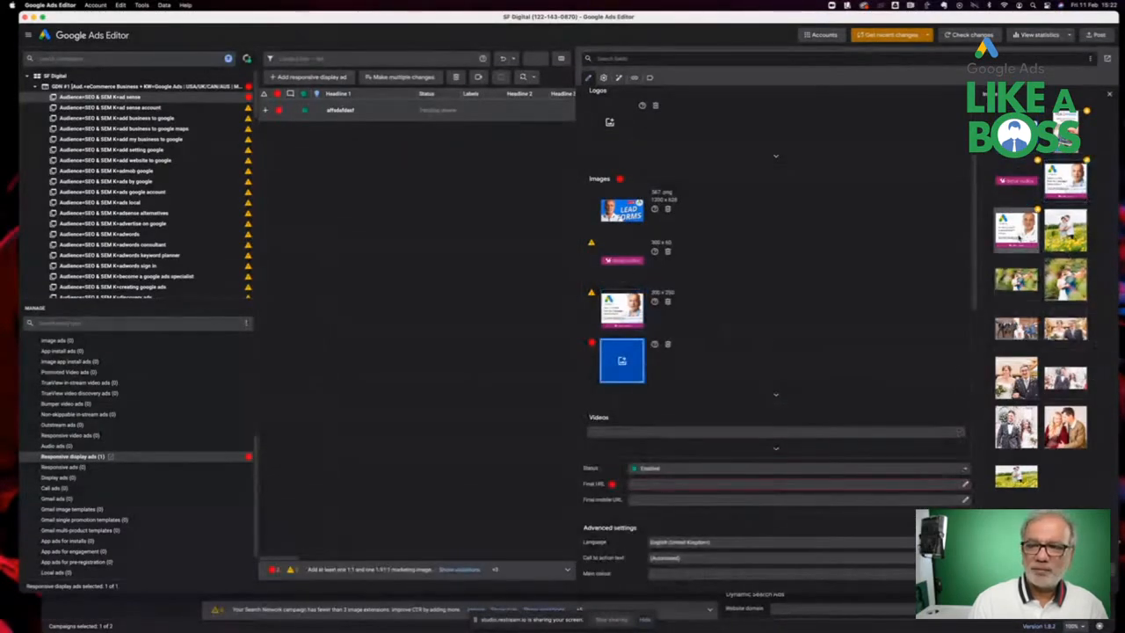
scroll(646, 332, down, 3)
click(652, 321)
text(www.sfdig)
key(Return)
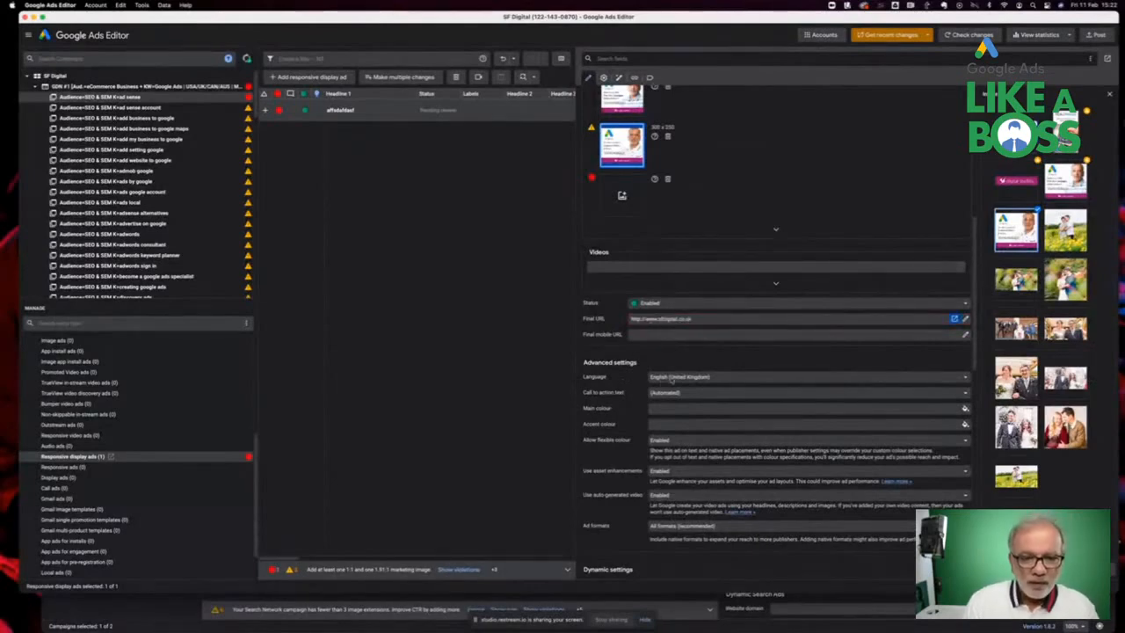
Set the ad's call to action text to Learn more
scroll(671, 379, down, 1)
click(688, 344)
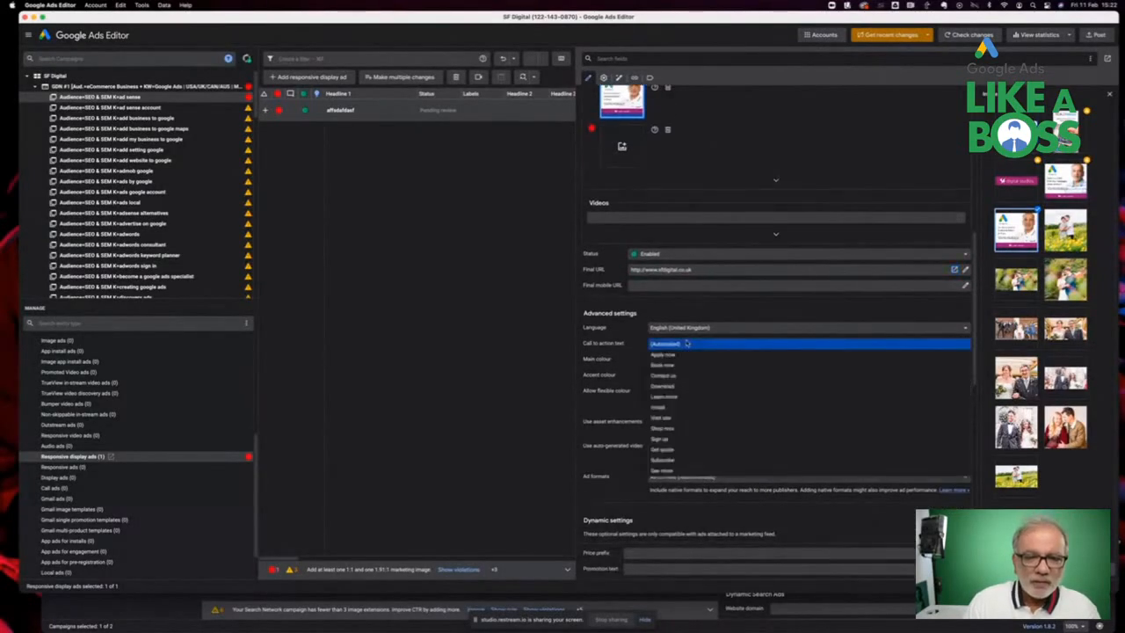
click(674, 396)
click(669, 359)
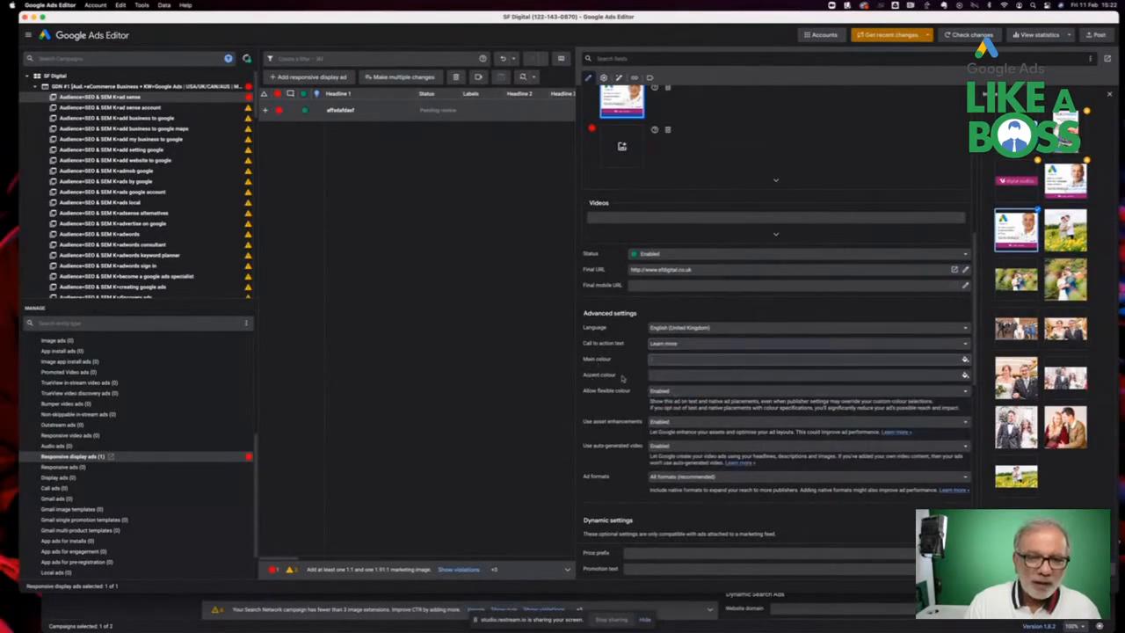
Set the ad formats option to All formats (recommended)
scroll(679, 369, down, 5)
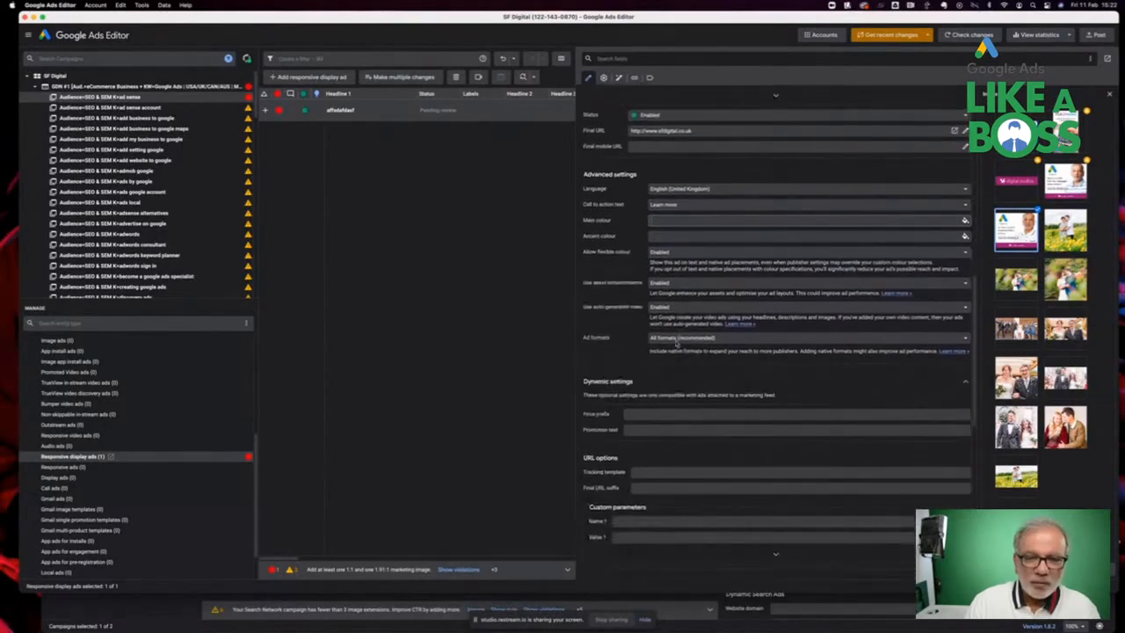
click(677, 344)
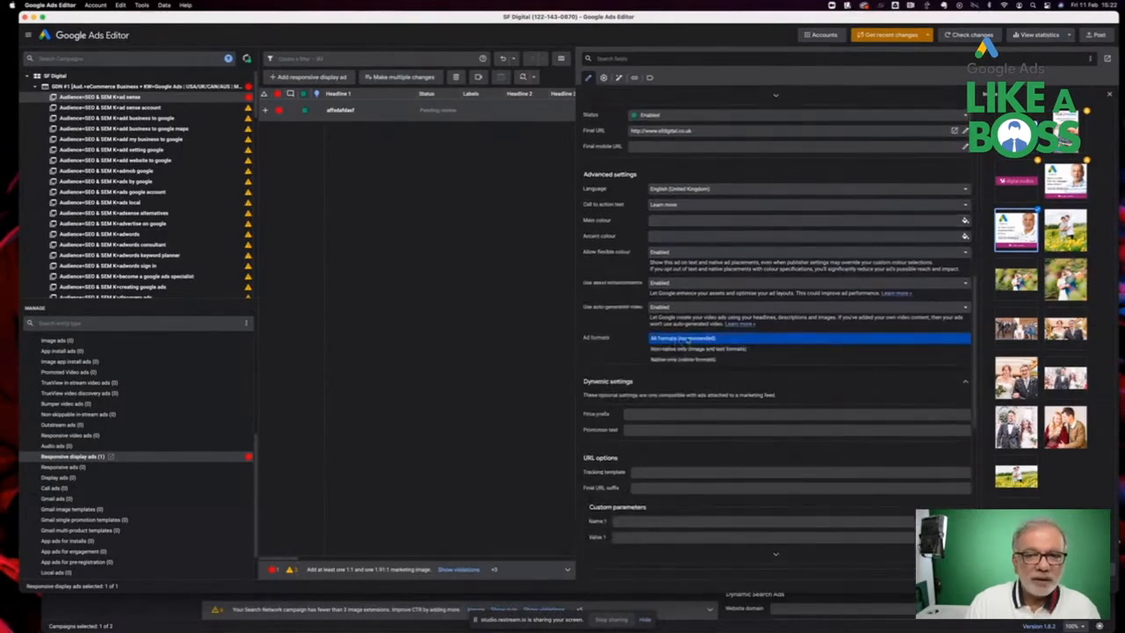
click(688, 339)
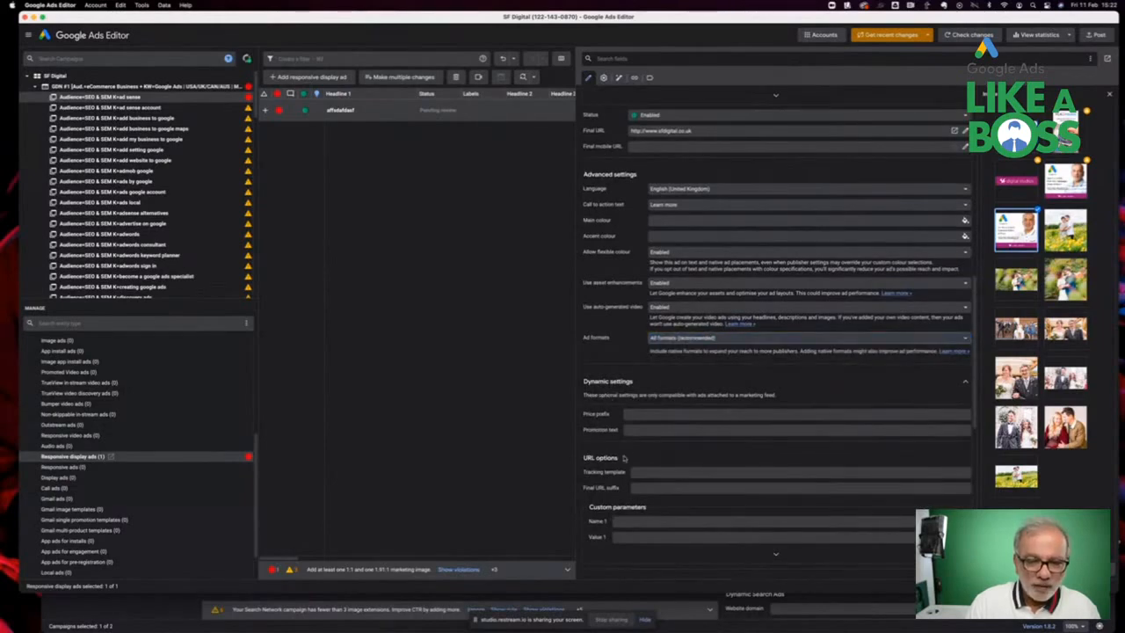
Remove the 300 x 60 image and both 300 x 250 images from the ad's image slots
scroll(624, 458, down, 9)
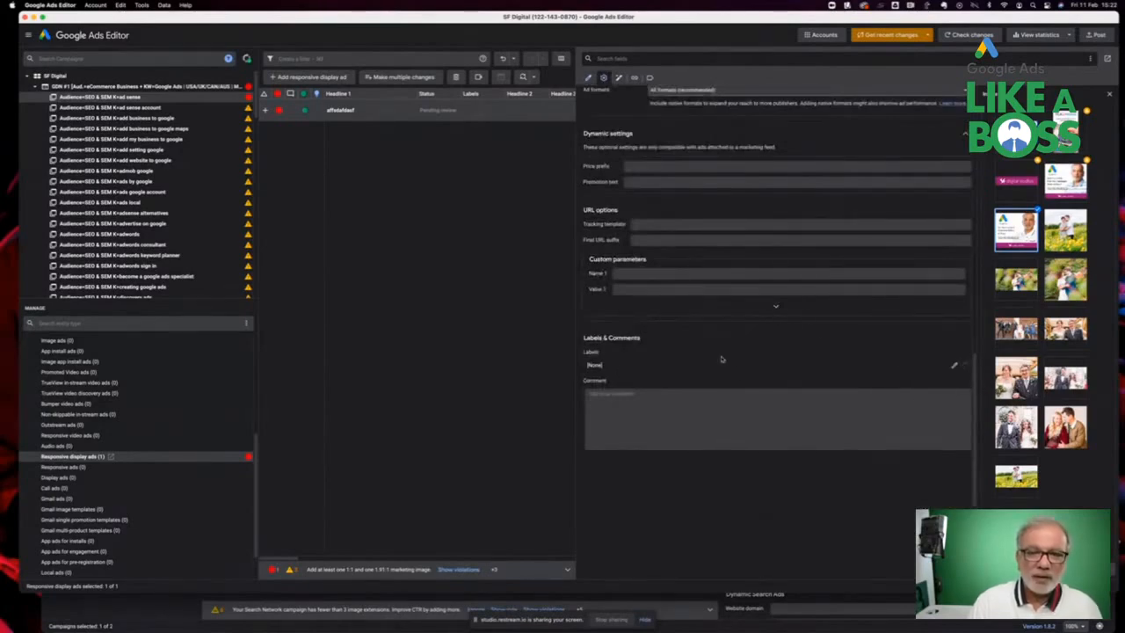
scroll(722, 359, up, 5)
scroll(722, 358, up, 9)
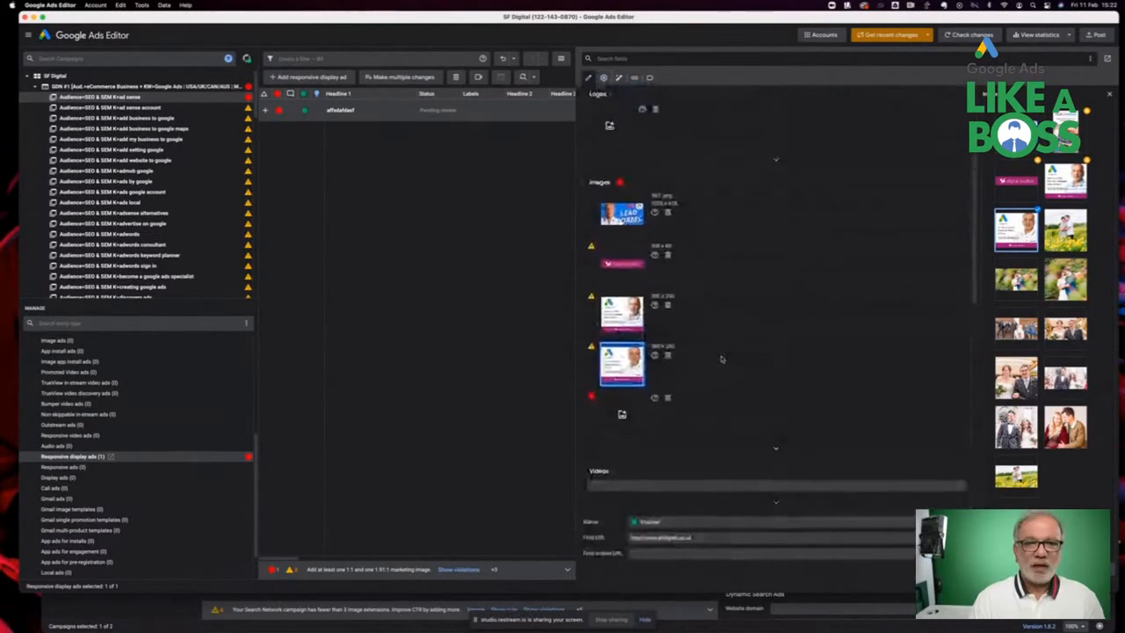
click(610, 428)
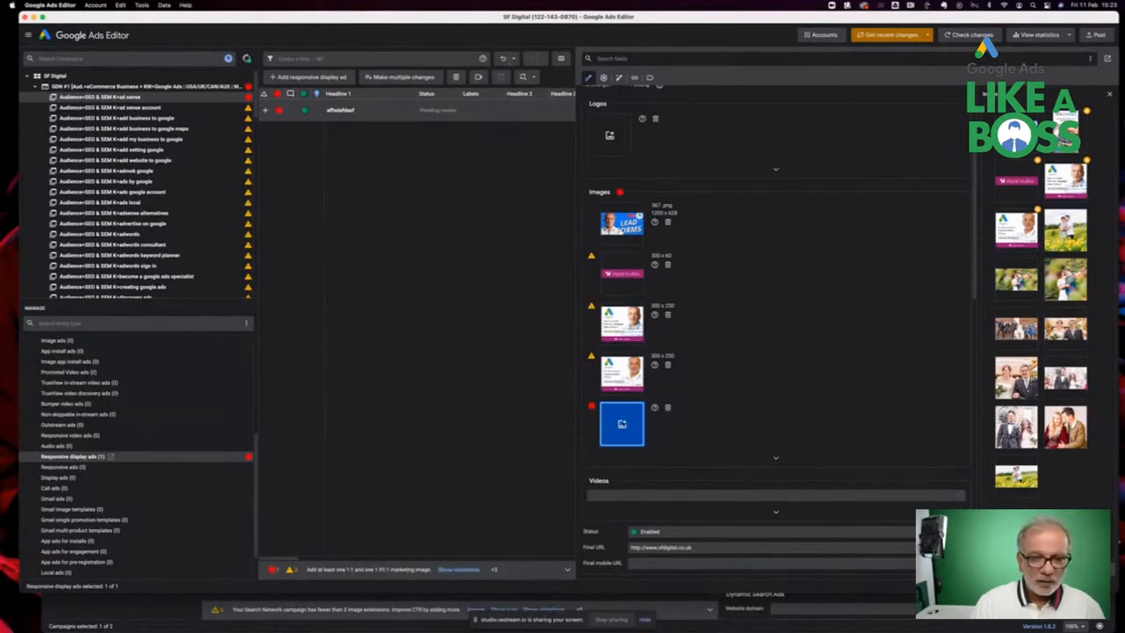
scroll(648, 361, down, 3)
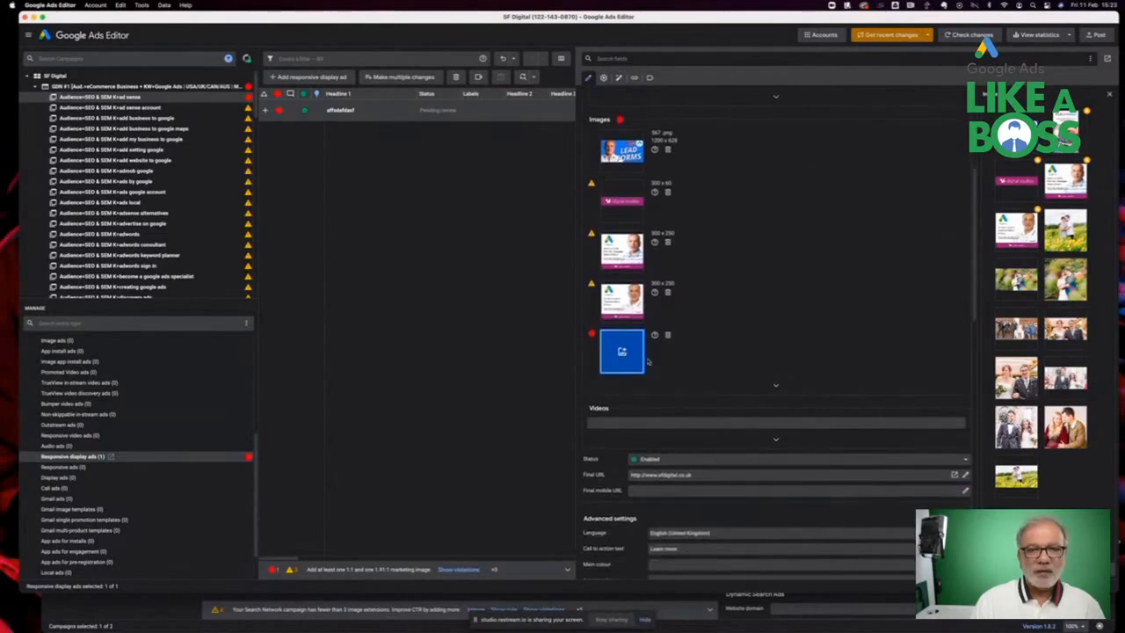
scroll(648, 362, up, 1)
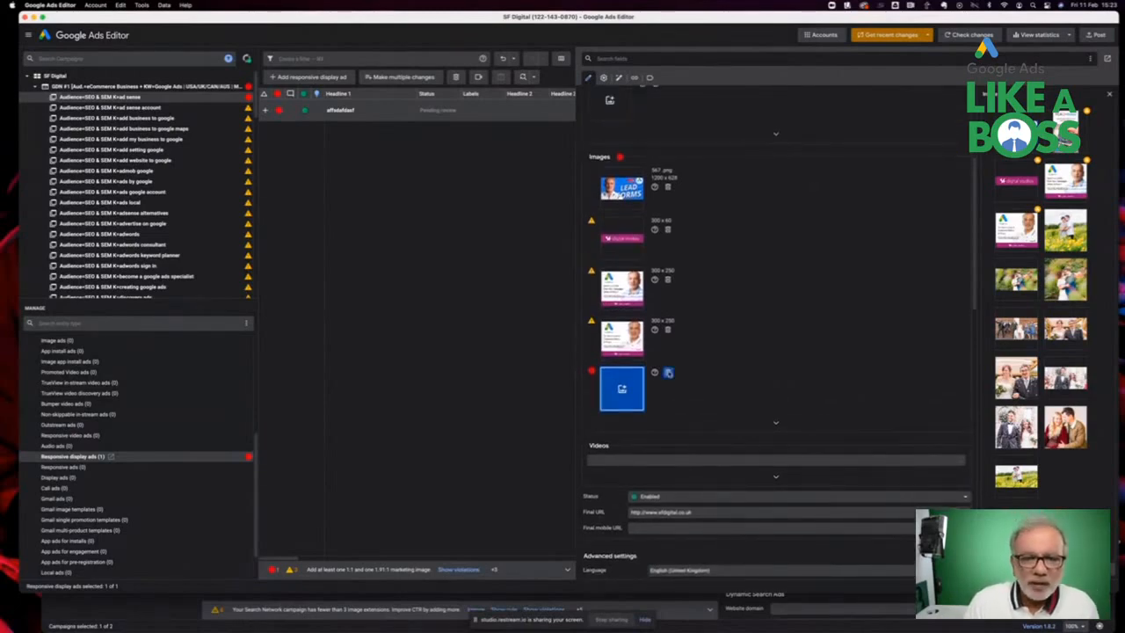
click(668, 329)
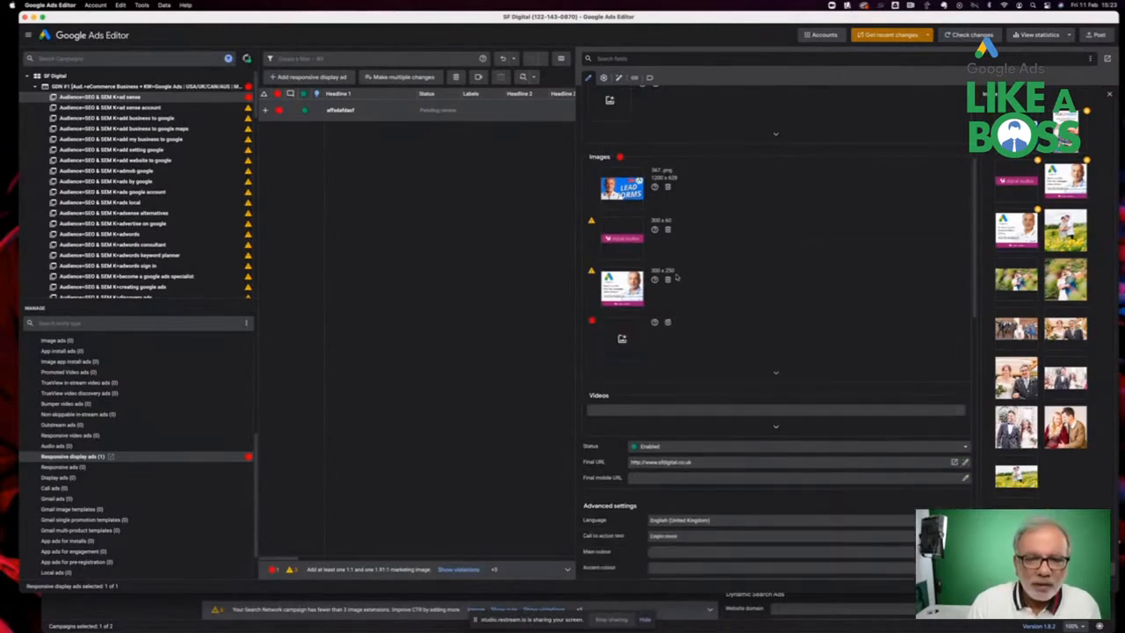
click(667, 280)
click(669, 225)
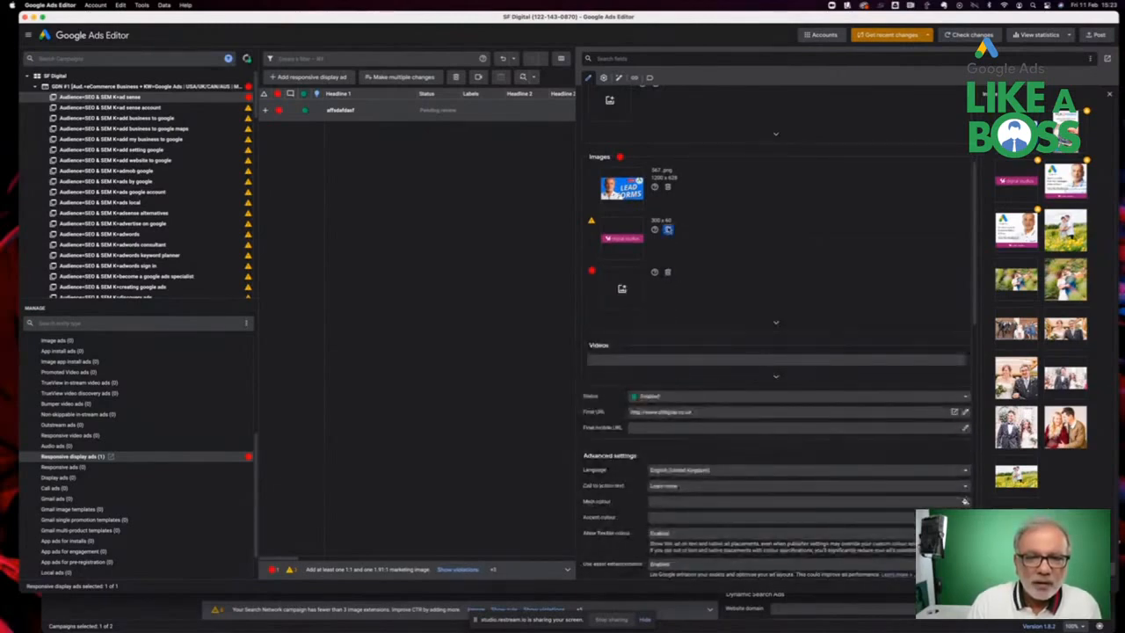
click(622, 236)
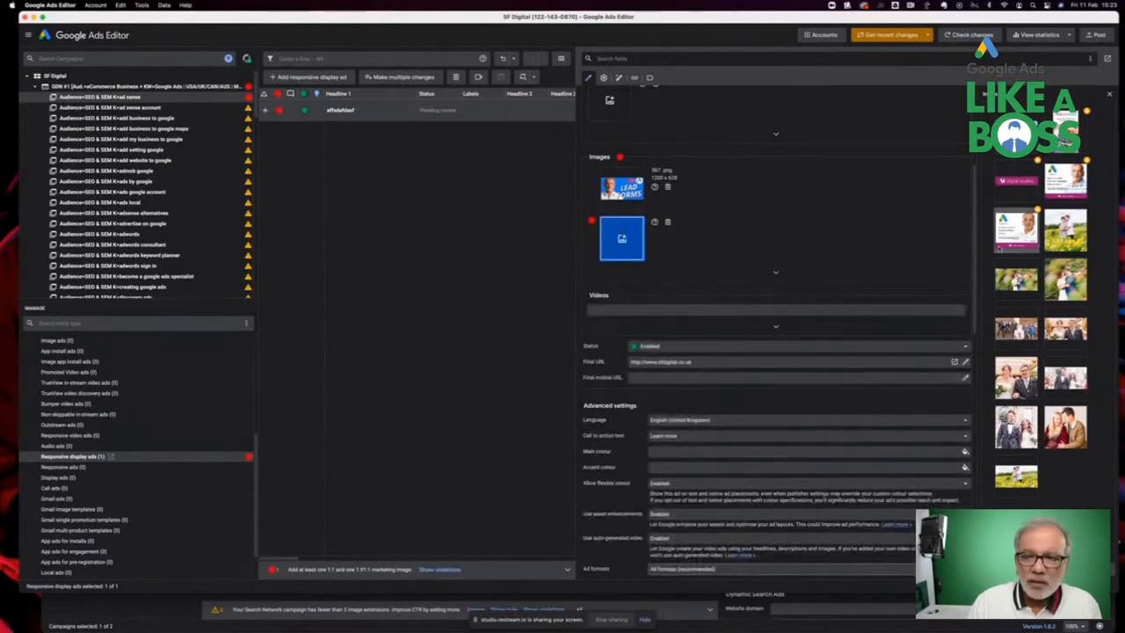
Add the square wedding photo from the image library as the ad's second image
click(1066, 128)
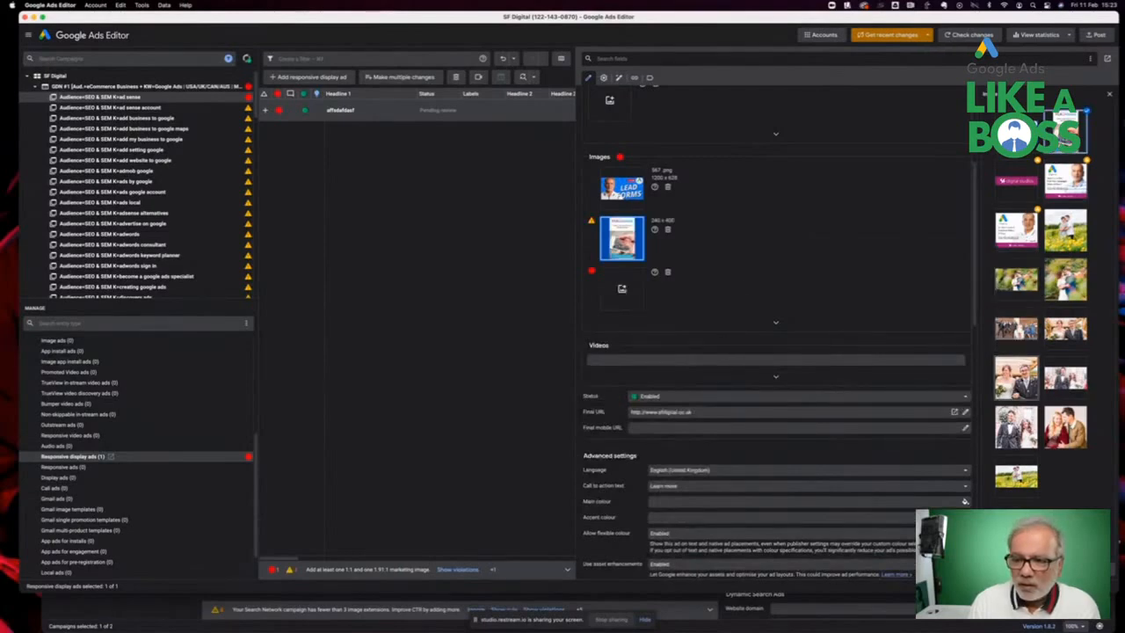
click(1016, 378)
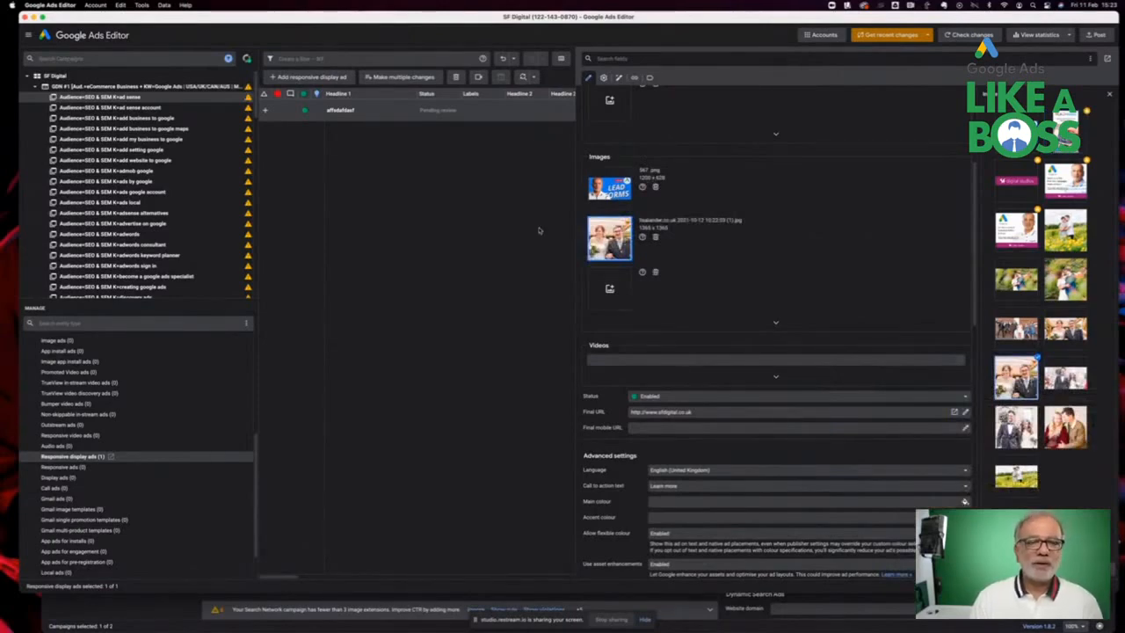
scroll(667, 226, up, 5)
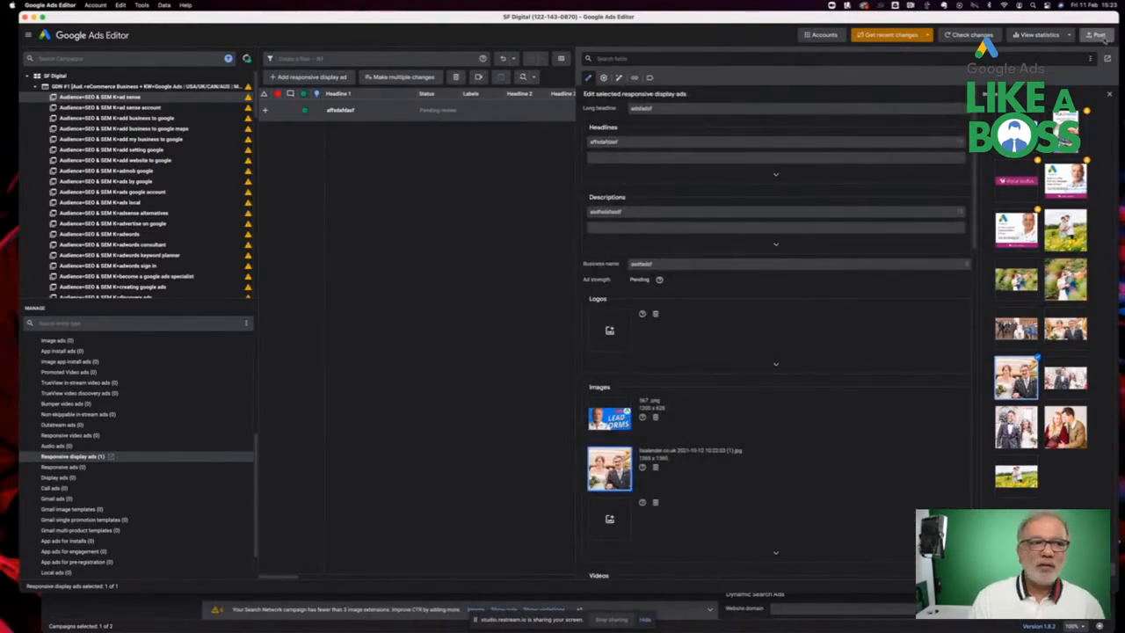
click(1099, 35)
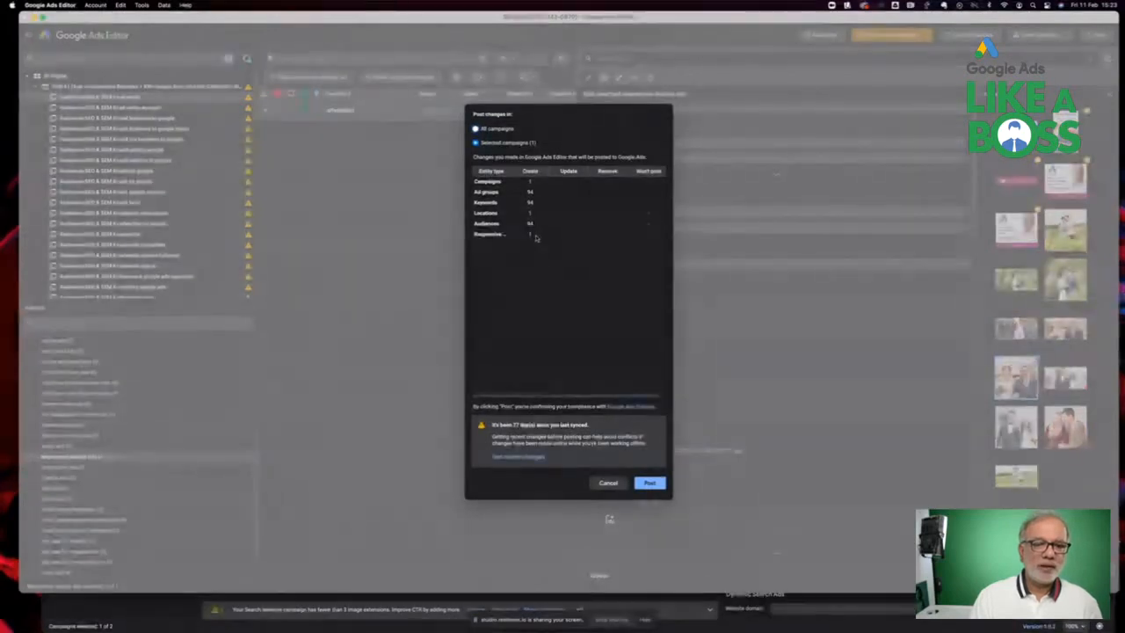
click(649, 482)
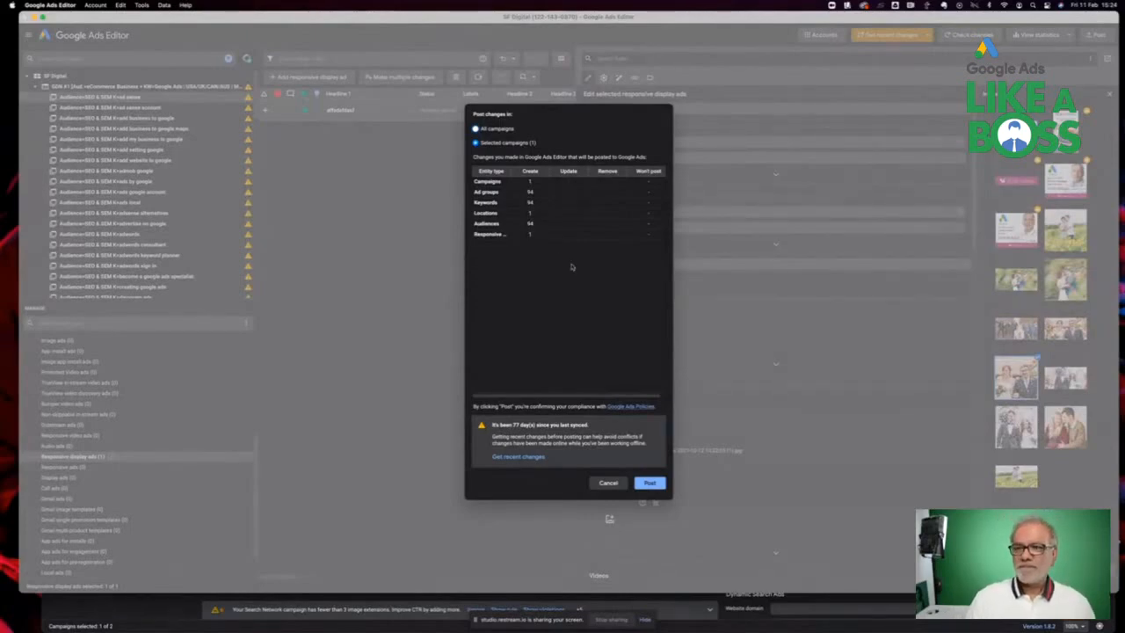
click(613, 483)
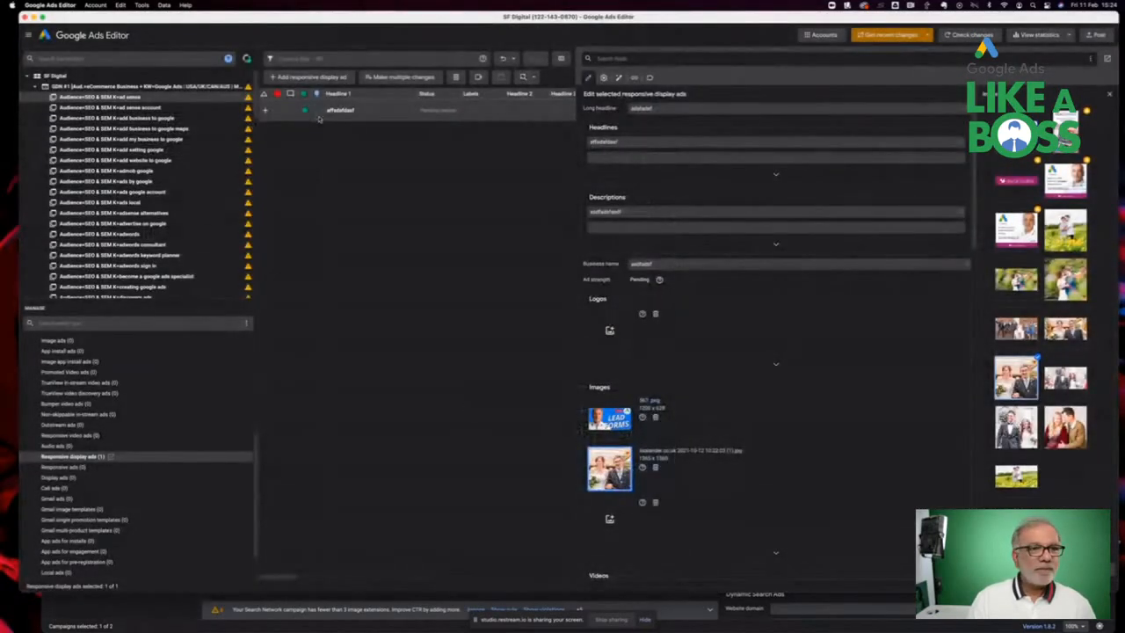
Copy the responsive display ad and paste it into every ad group of the GDN campaign
click(286, 114)
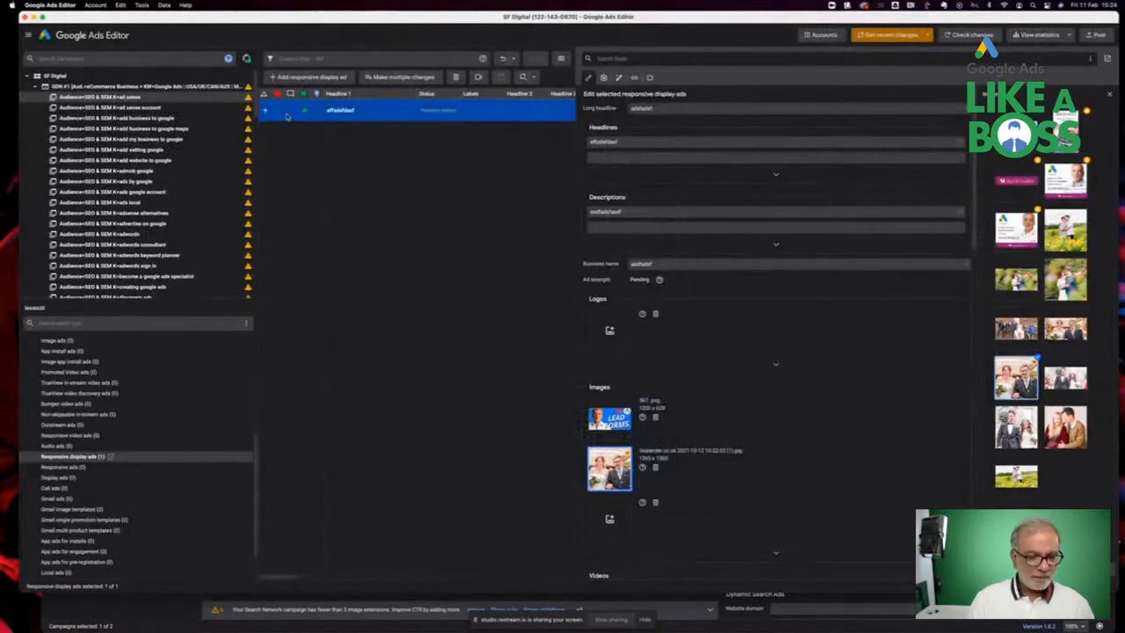
key(super+c)
click(204, 108)
scroll(182, 195, down, 1)
scroll(182, 195, down, 10)
scroll(182, 197, down, 10)
scroll(182, 197, down, 8)
shift+click(175, 227)
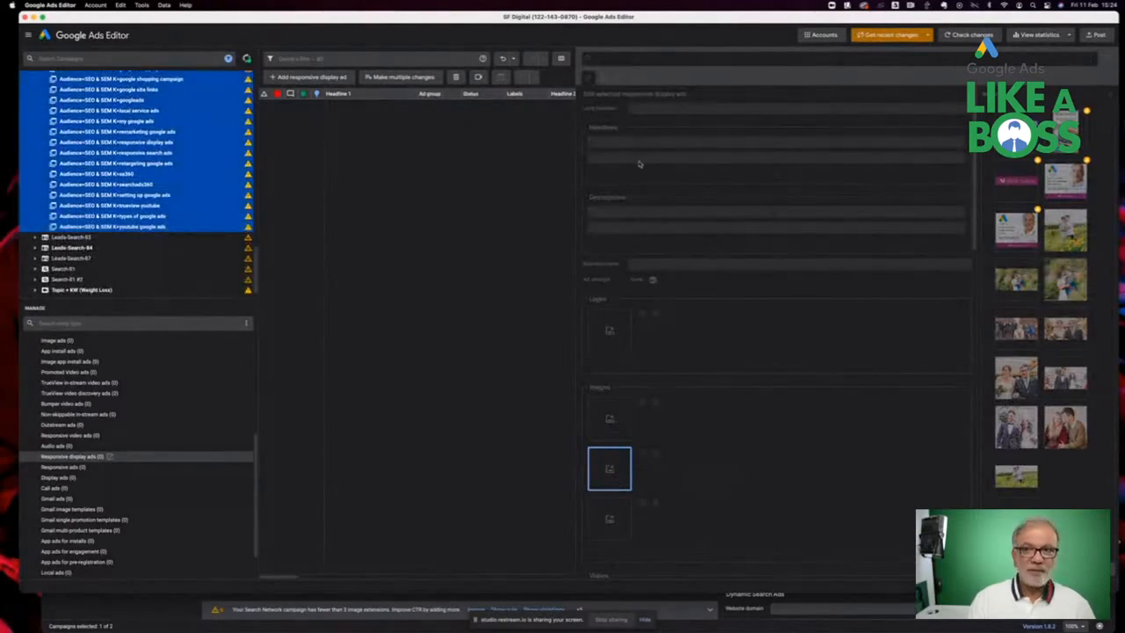
drag(574, 186, 747, 184)
click(572, 215)
key(super+v)
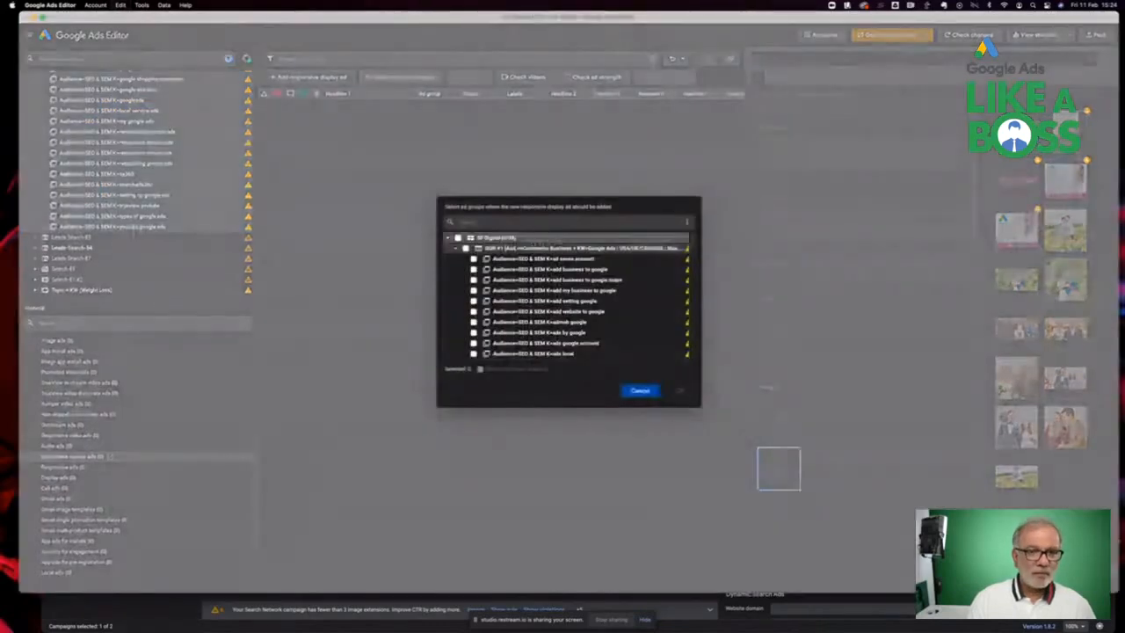
click(466, 248)
click(678, 390)
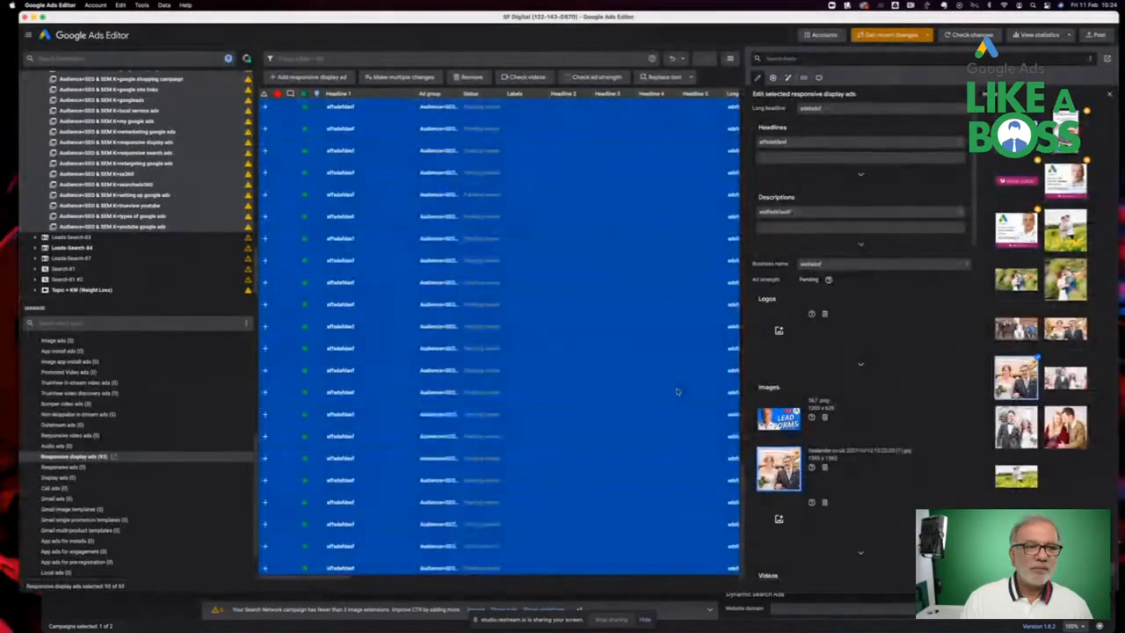
Review the pasted responsive display ads across the campaign's ad groups
scroll(92, 423, up, 5)
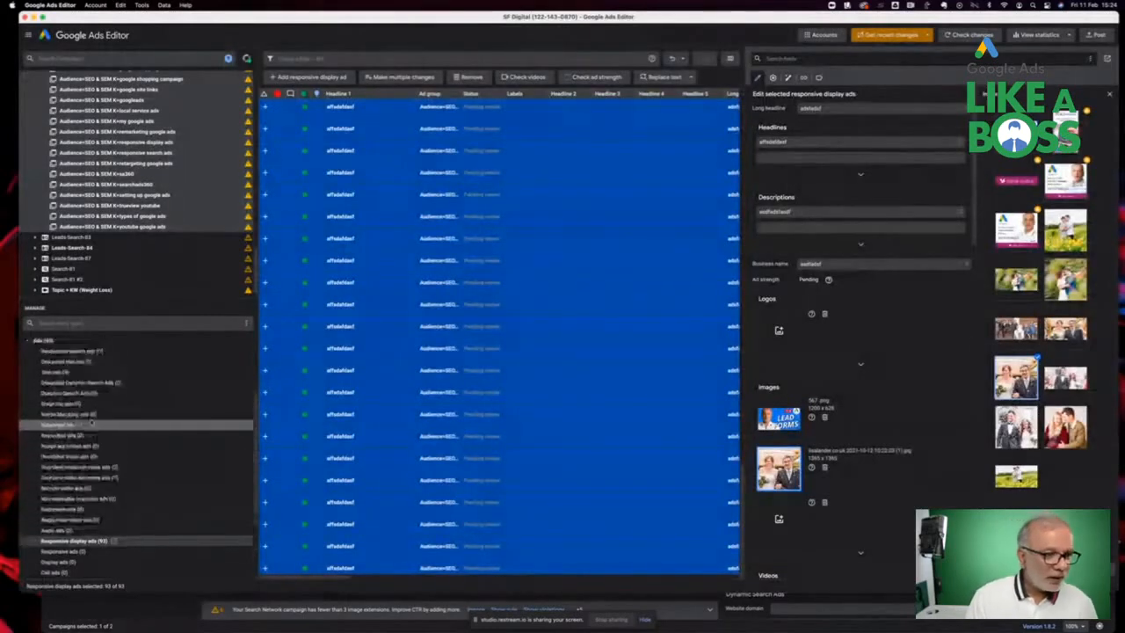
scroll(92, 413, up, 2)
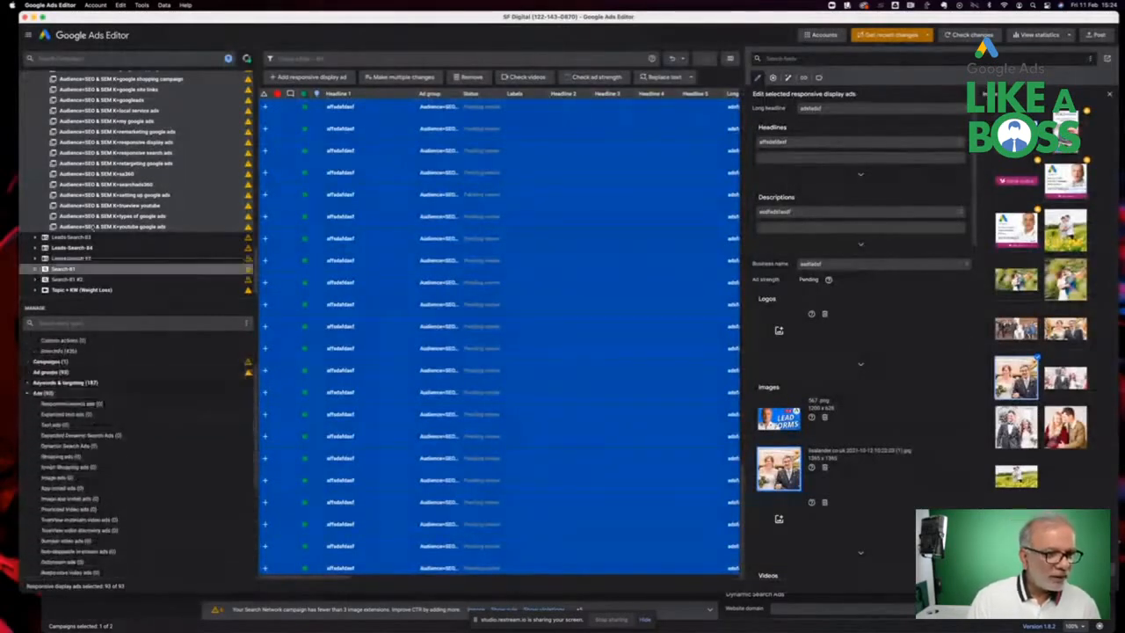
scroll(114, 116, up, 1)
scroll(114, 115, up, 10)
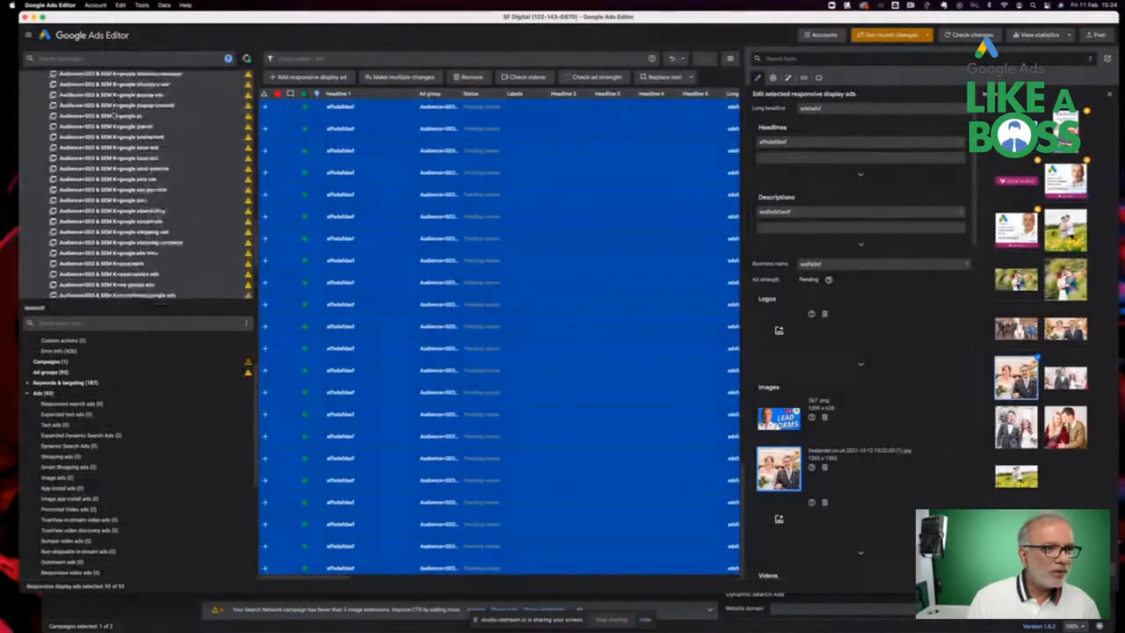
scroll(114, 115, up, 10)
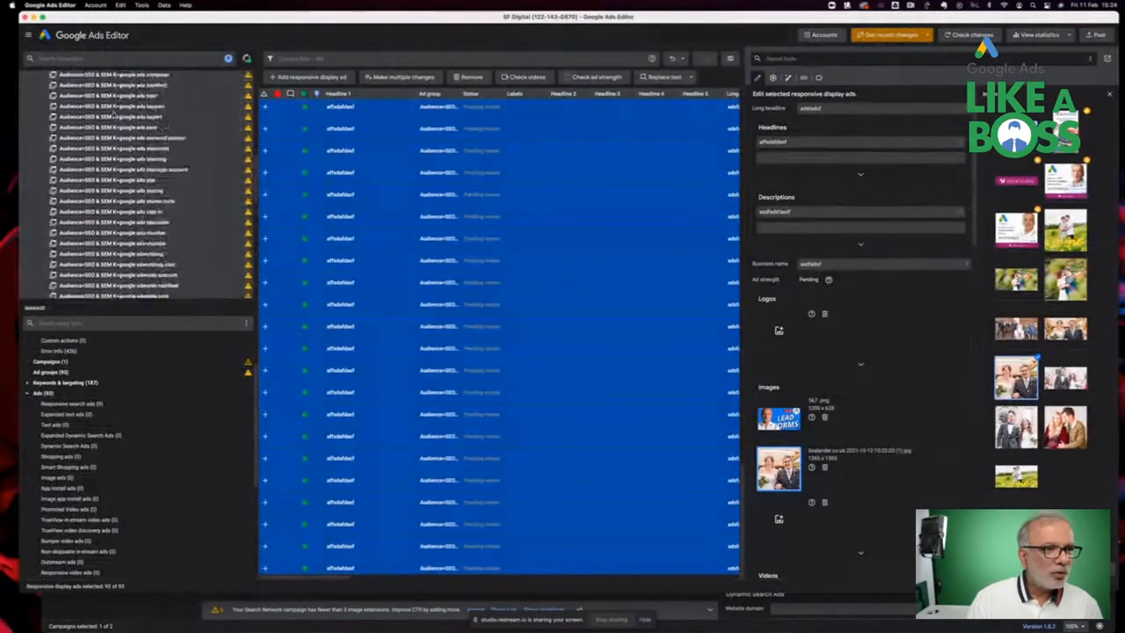
scroll(114, 115, up, 10)
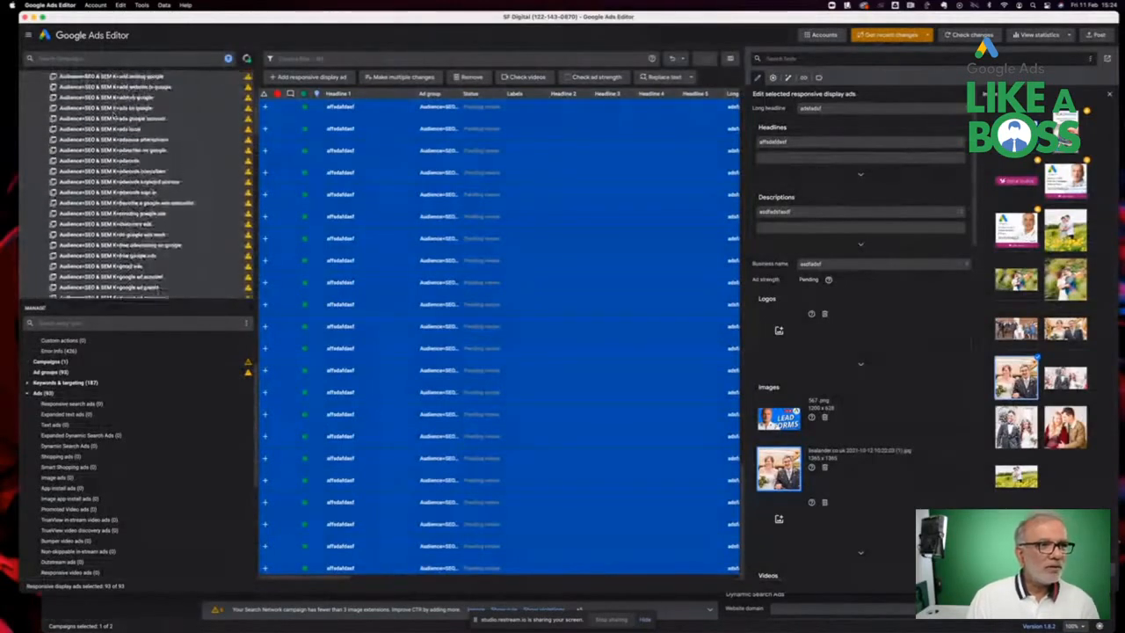
click(95, 87)
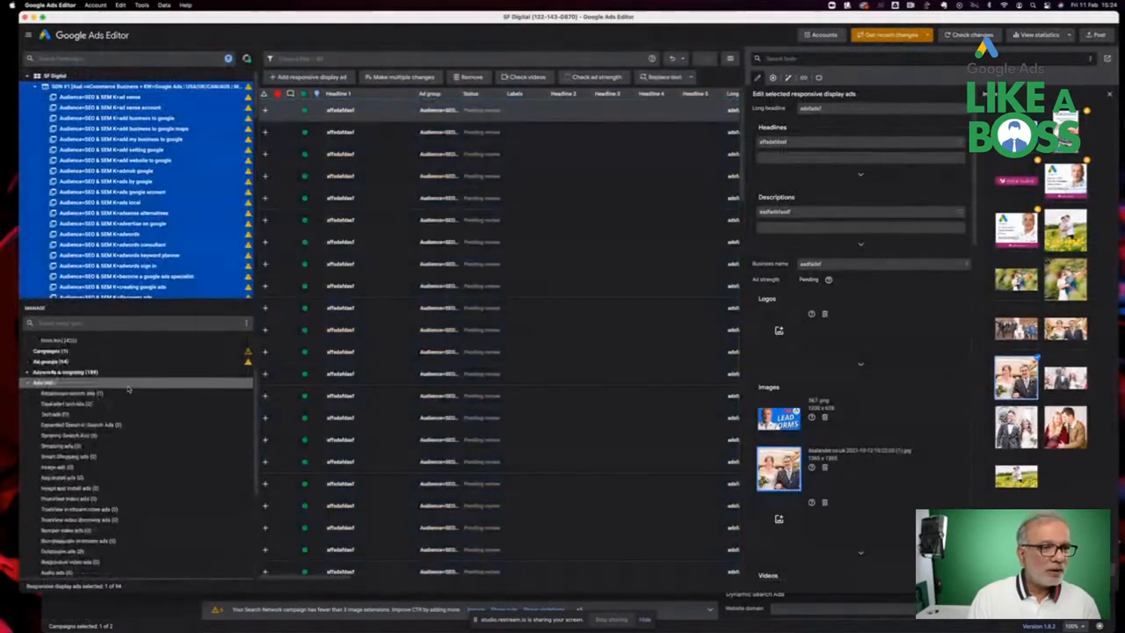
scroll(53, 400, down, 5)
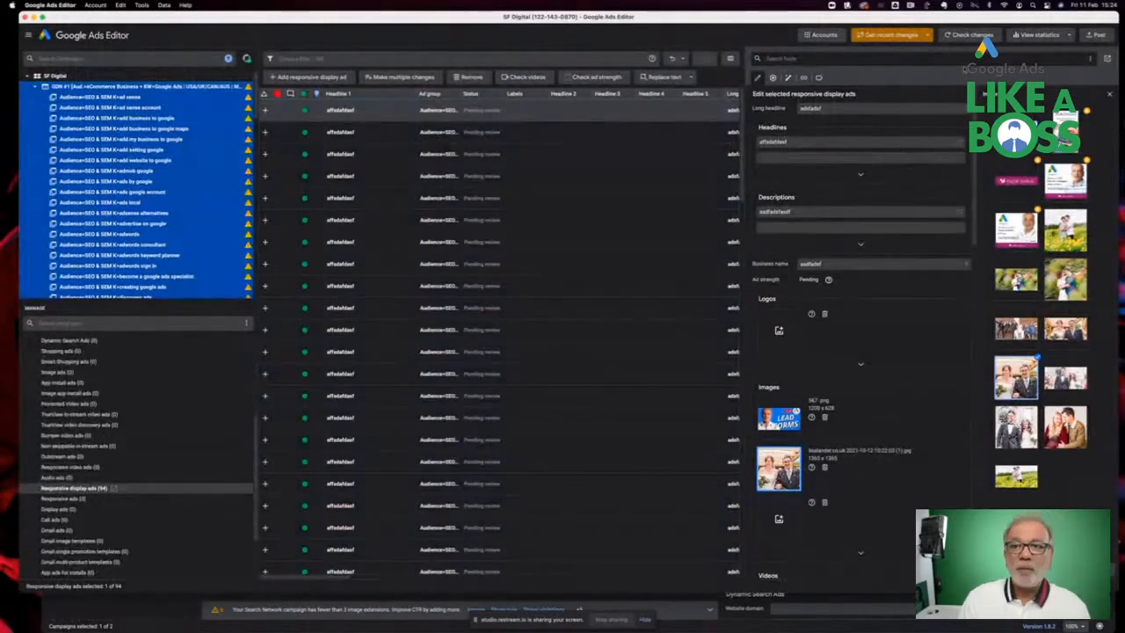
Post the selected campaign's changes to Google Ads and close the posting summary
click(1096, 35)
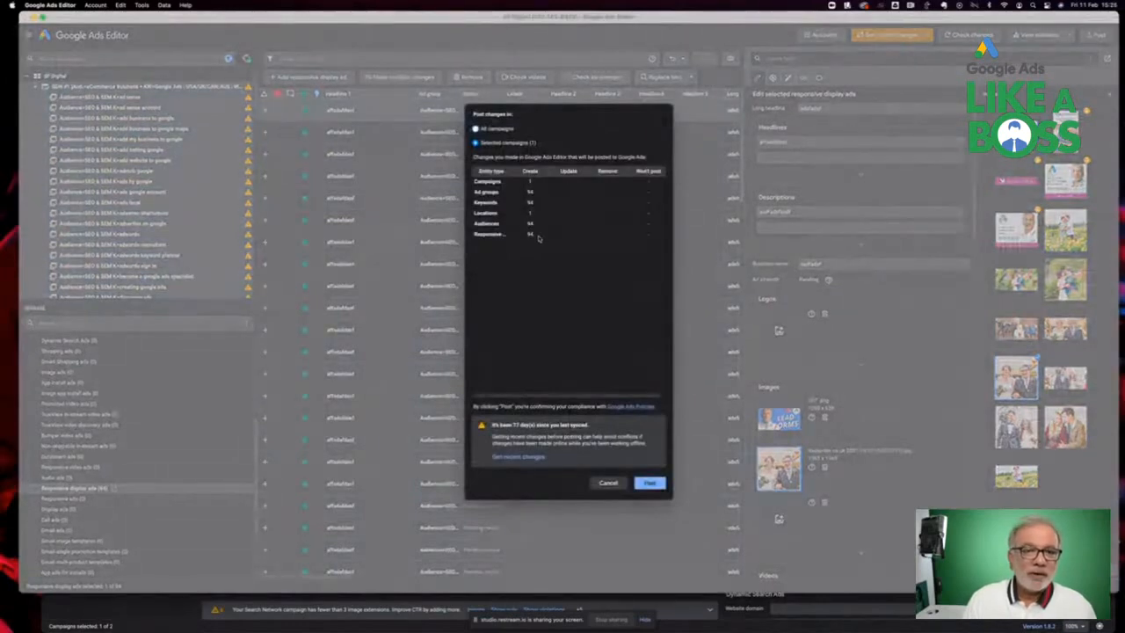
click(655, 488)
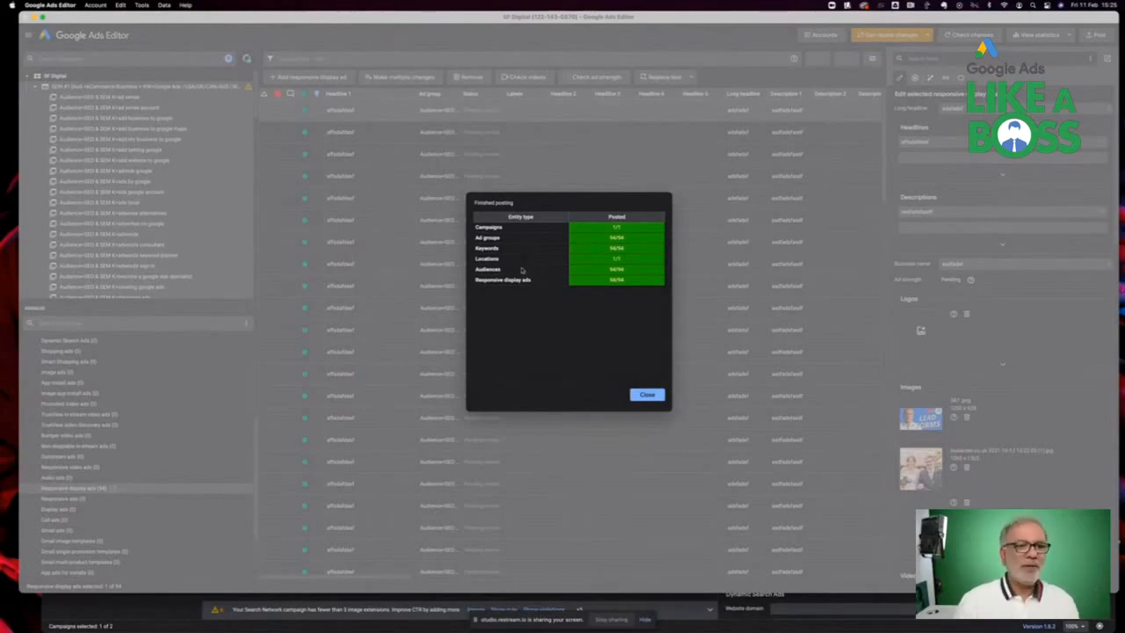
click(647, 395)
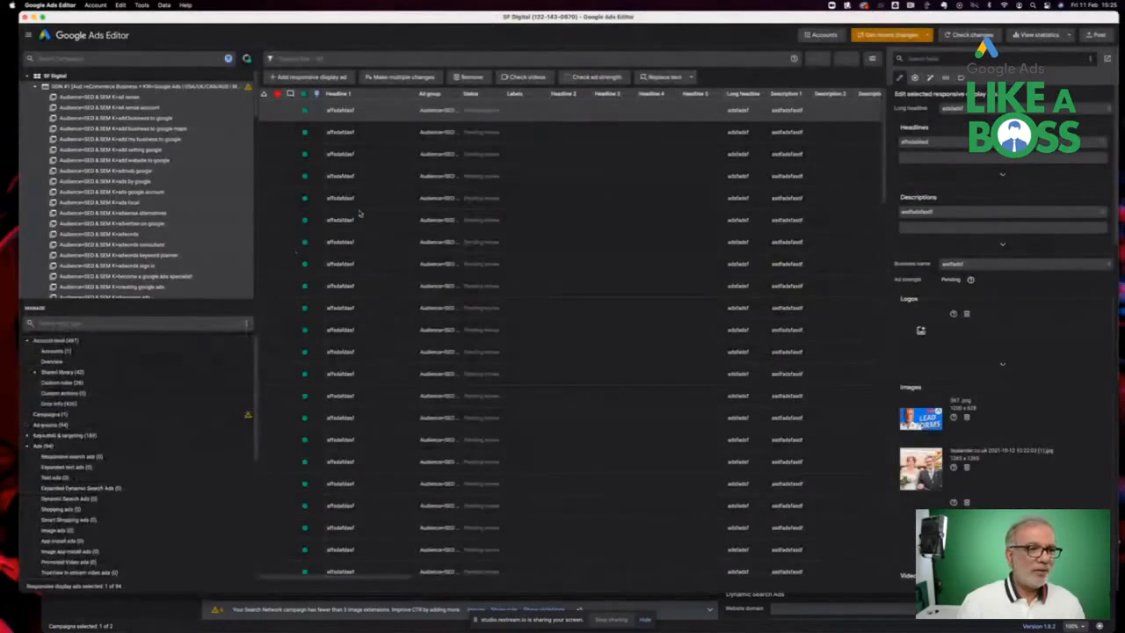
Switch to Chrome and open the Google Ads Keyword plan tab
key(ctrl+Left)
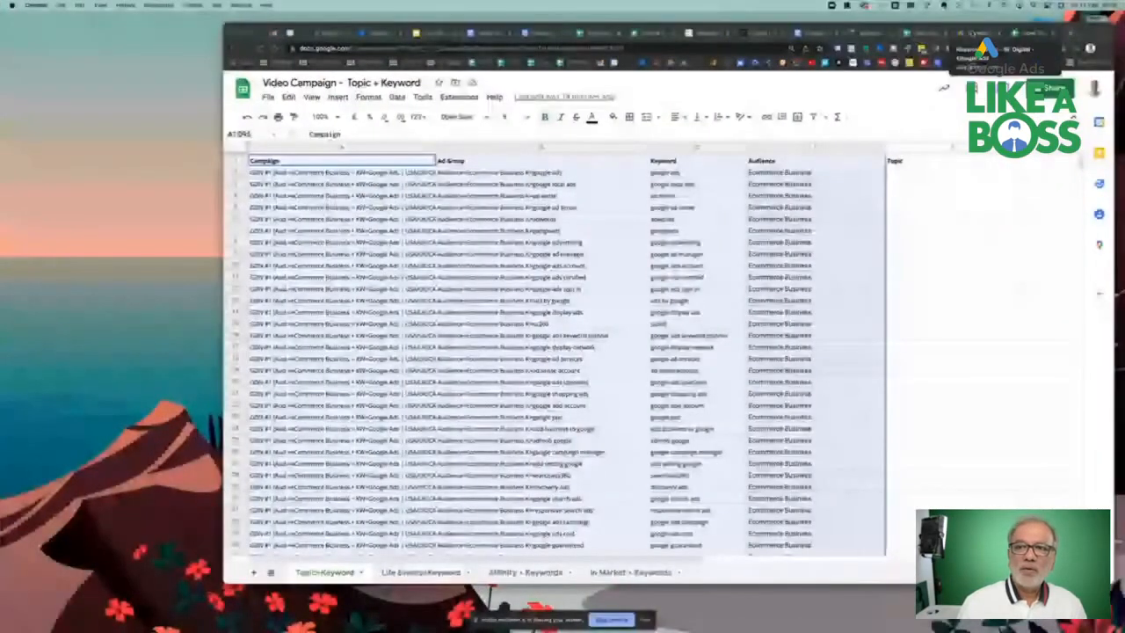
click(979, 33)
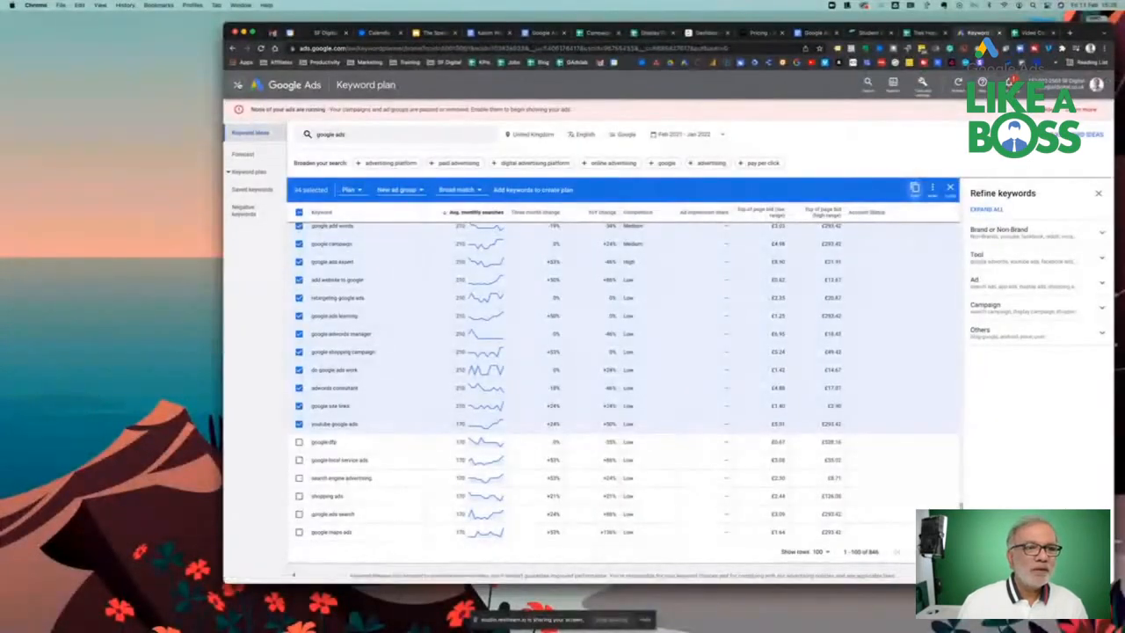
Open the enabled GDN #1 campaign's ad groups in the Google Ads web interface
click(238, 84)
click(237, 85)
drag(223, 164, 16, 163)
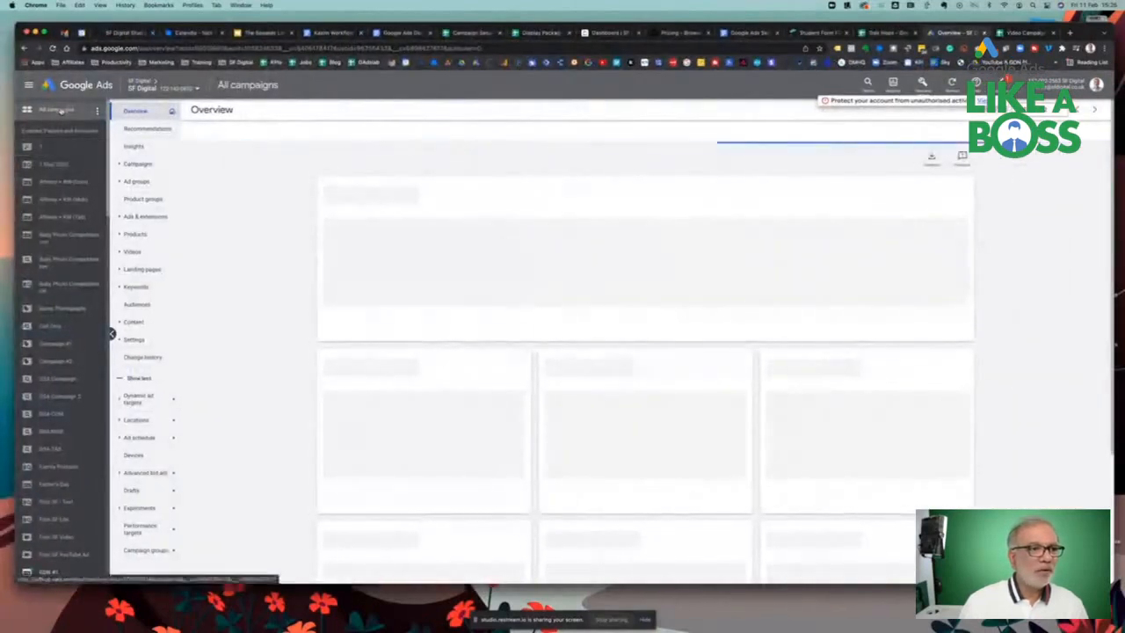
click(137, 163)
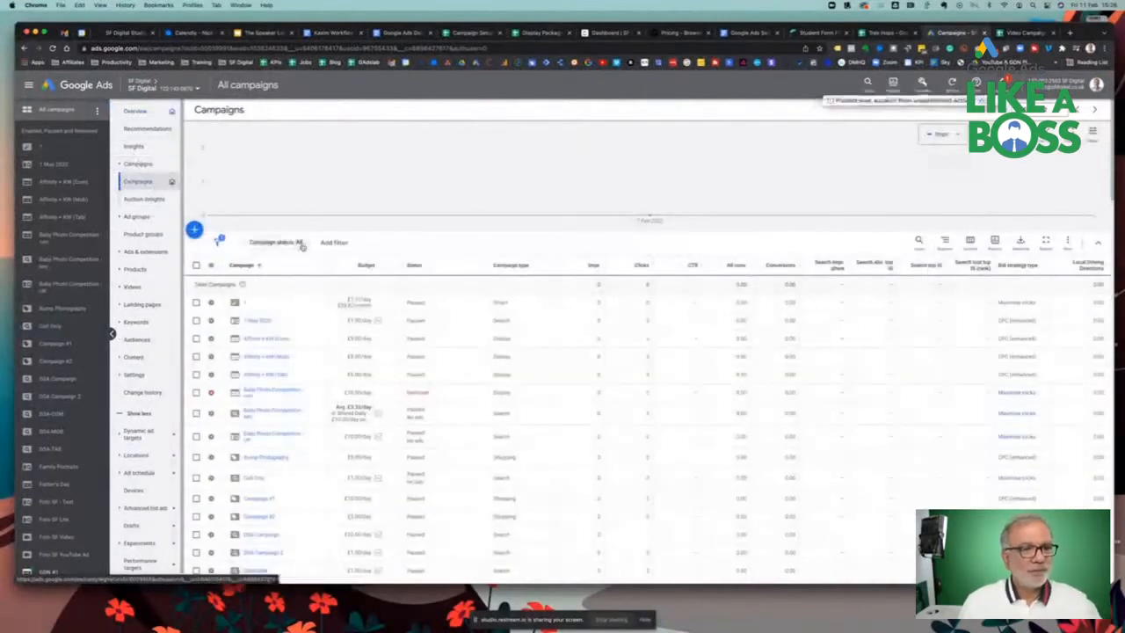
click(300, 244)
click(275, 296)
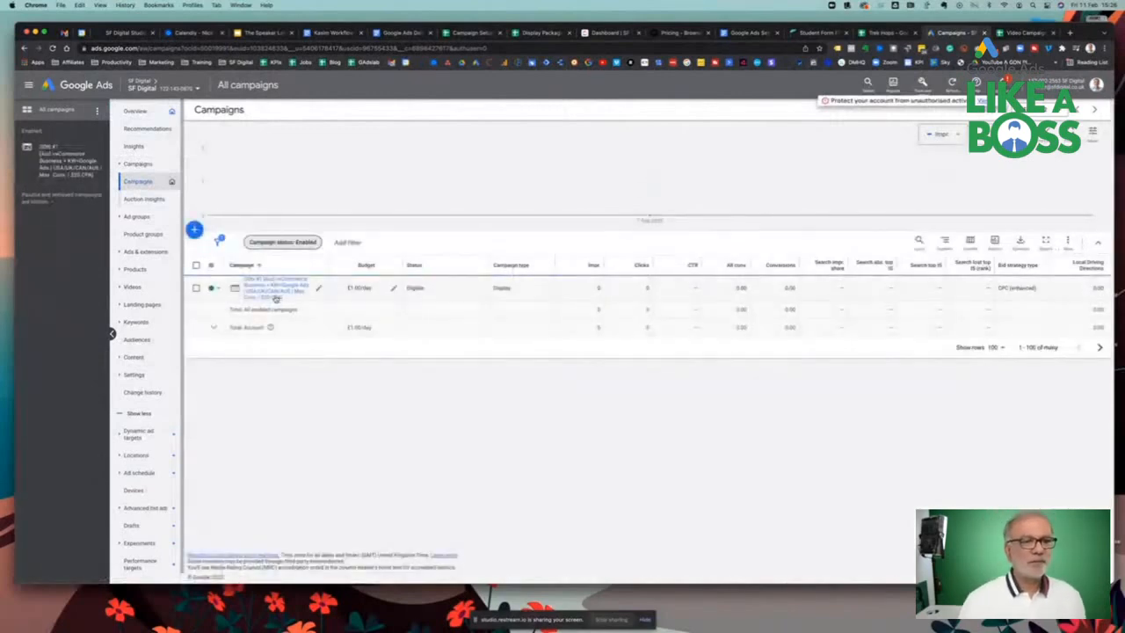
click(265, 292)
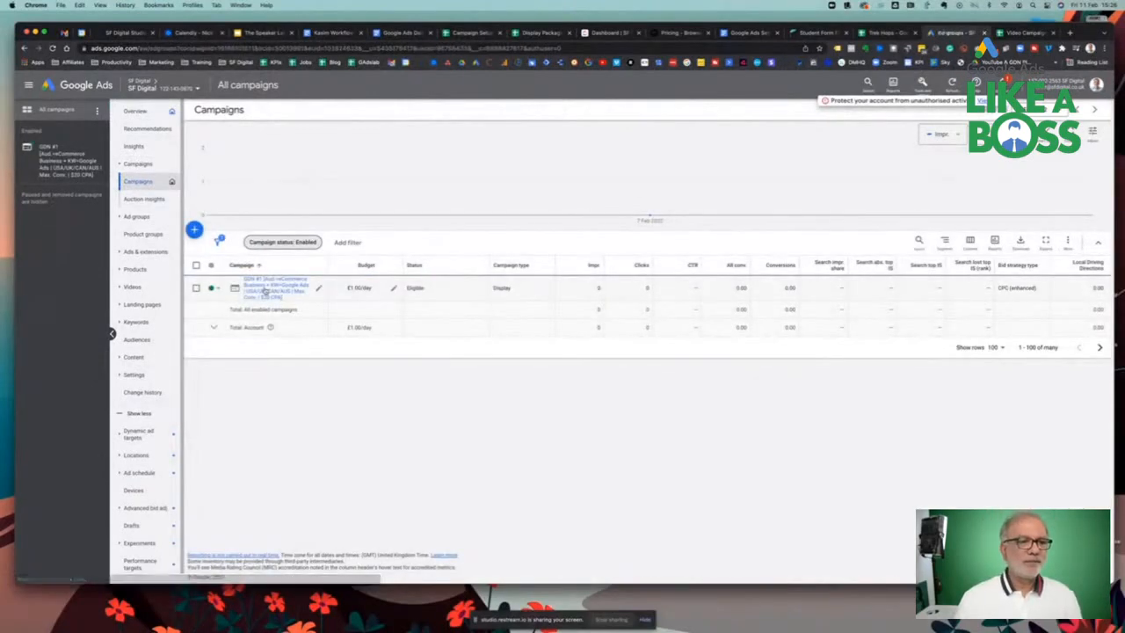
click(193, 283)
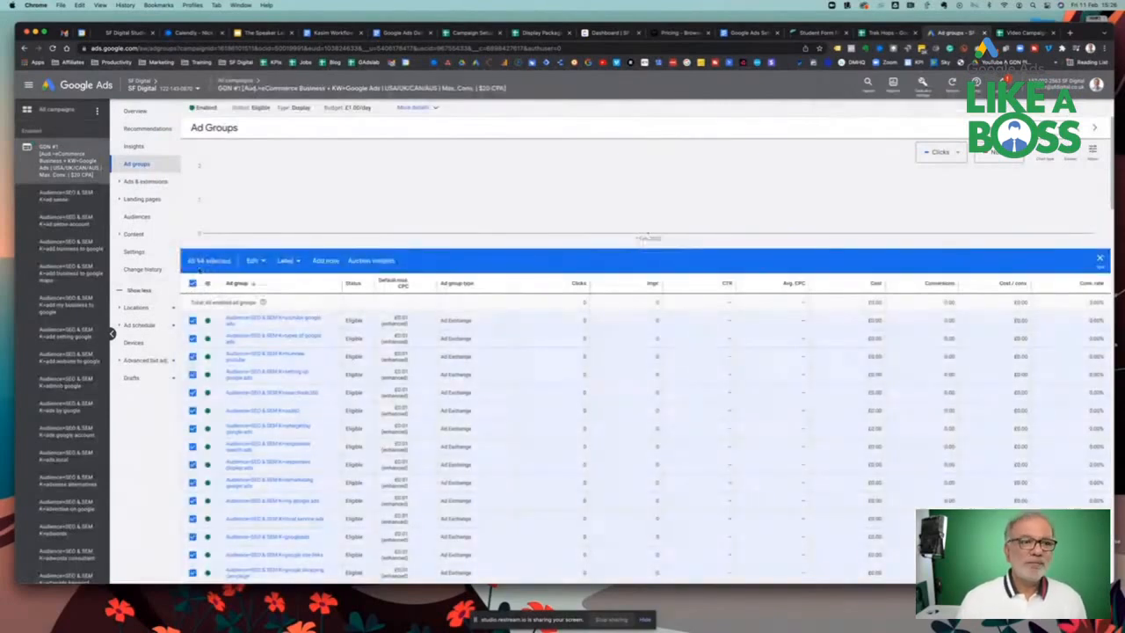
Open the youtube google ads ad group's responsive display ad, inspect its assets and leave without saving
click(256, 319)
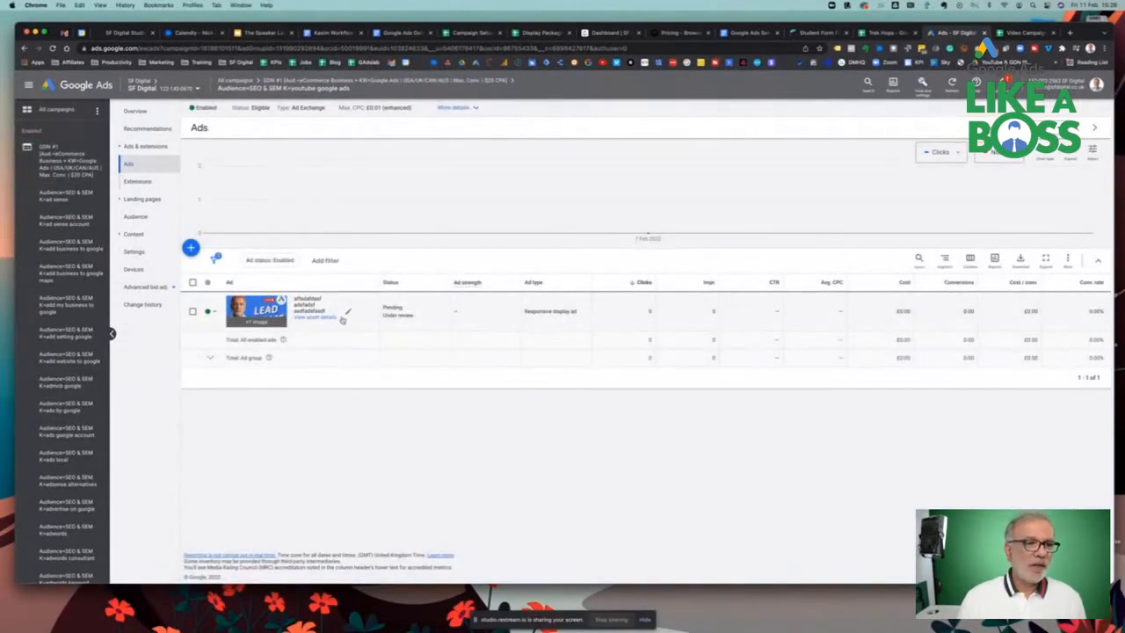
click(347, 314)
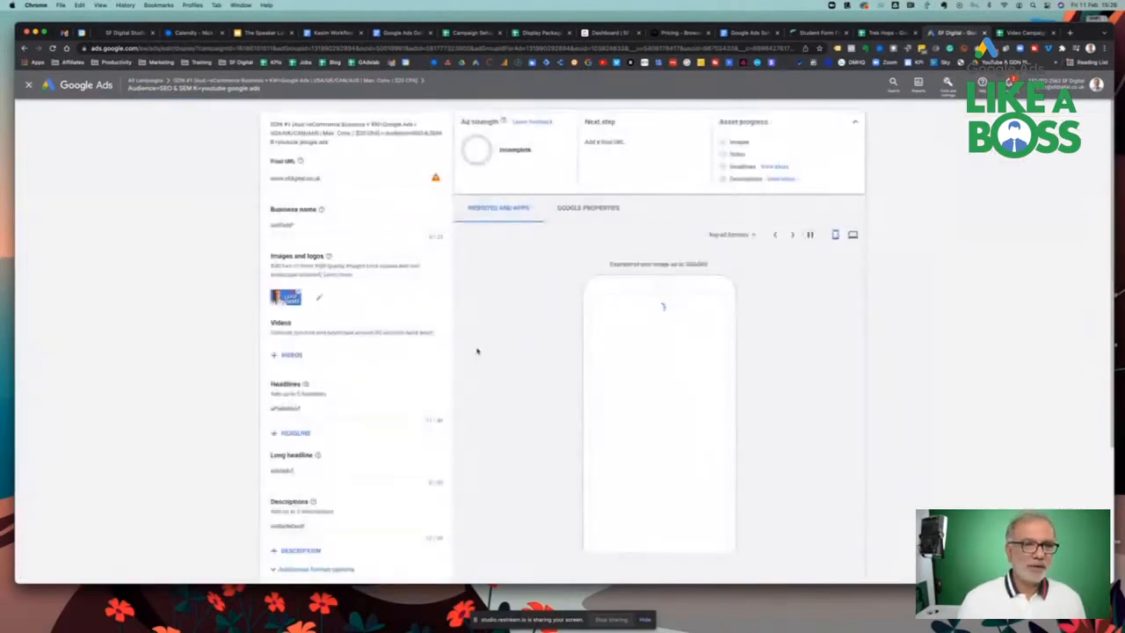
scroll(339, 390, down, 3)
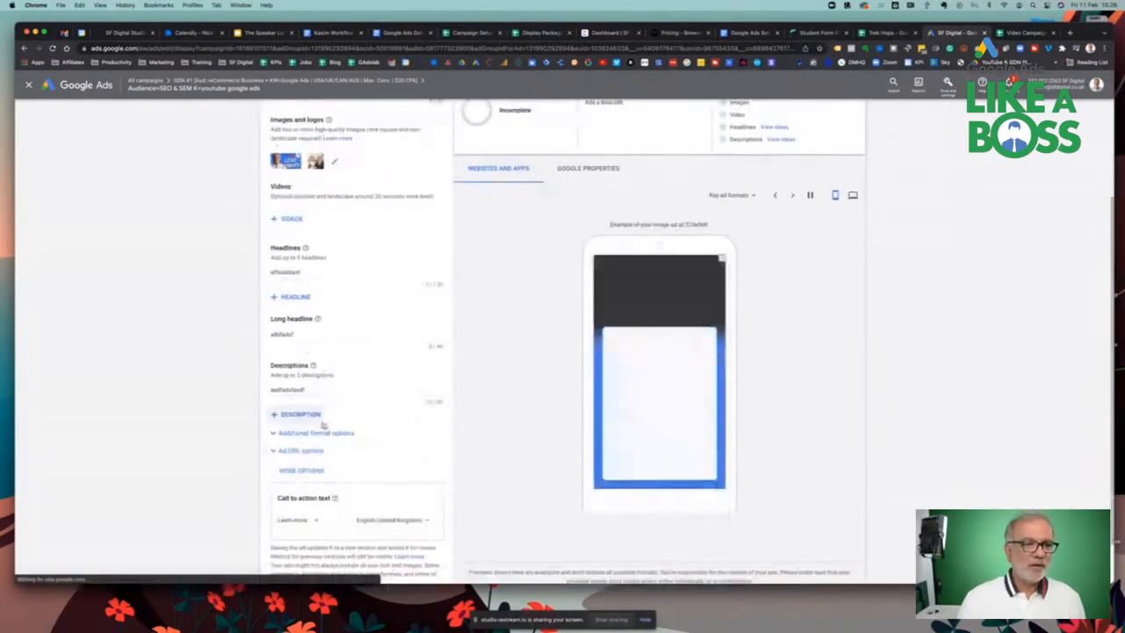
scroll(317, 492, down, 1)
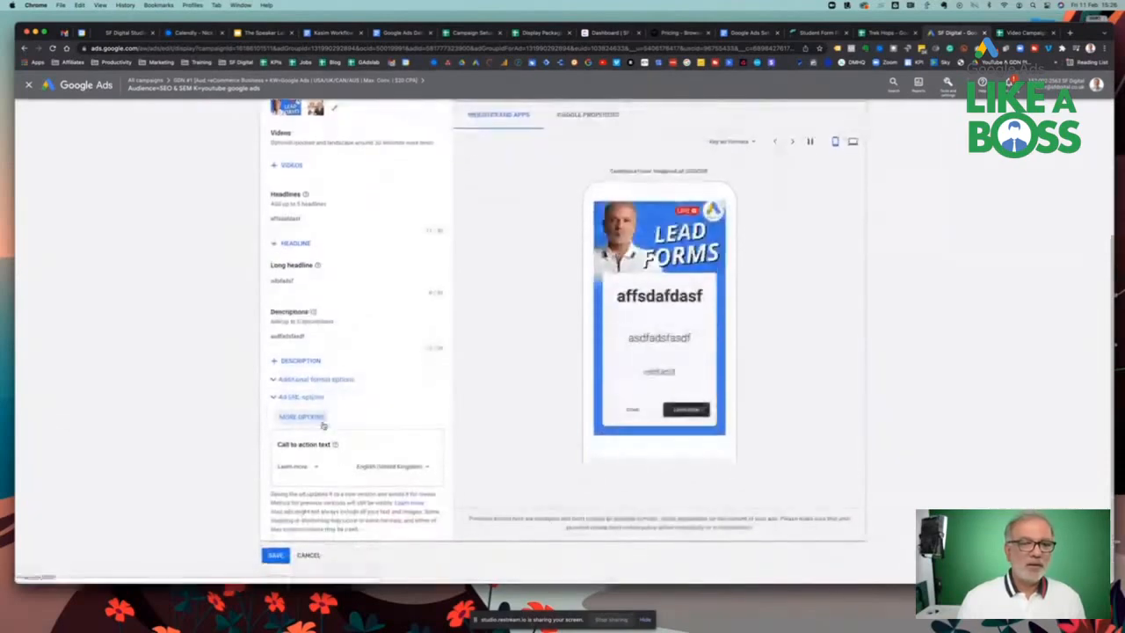
click(308, 555)
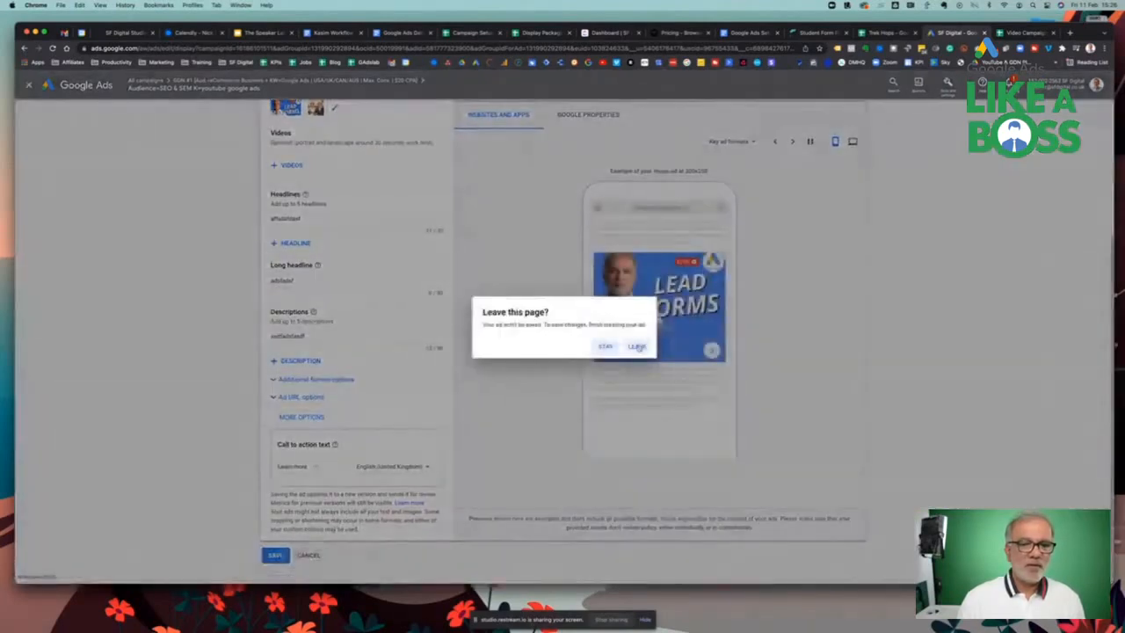
click(636, 346)
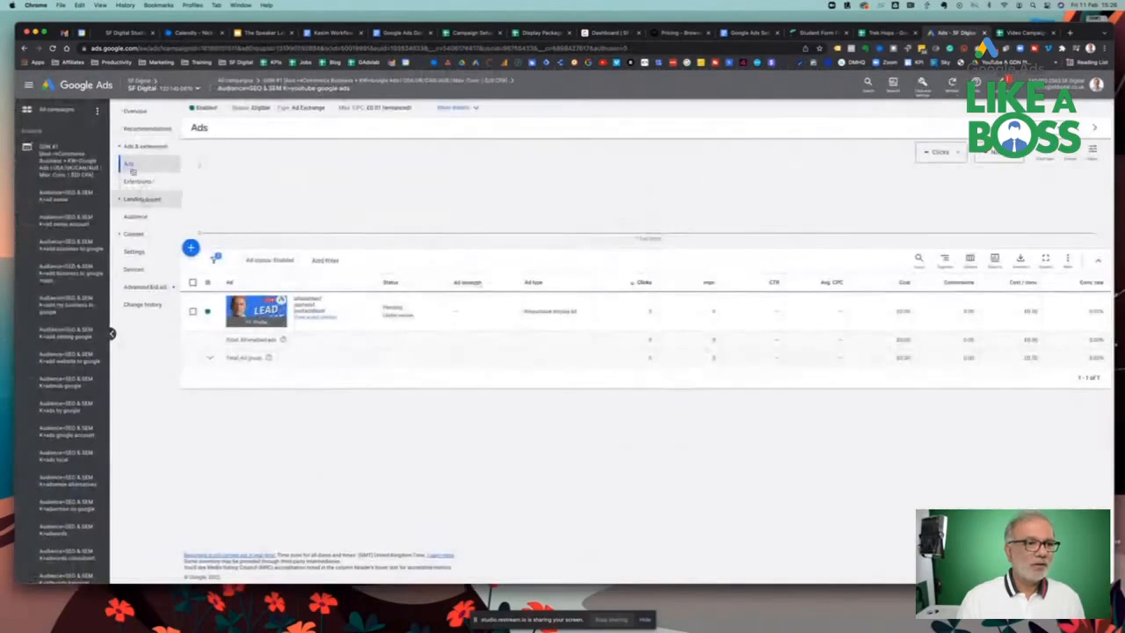
Show the ad group's audience segments table
click(120, 148)
click(132, 182)
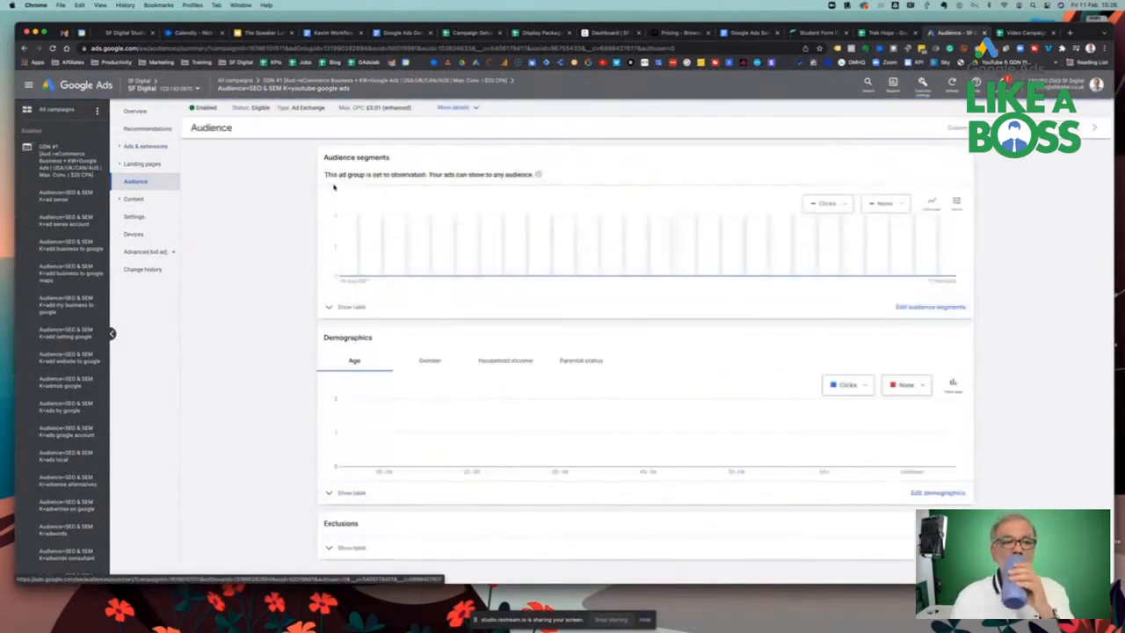
click(331, 310)
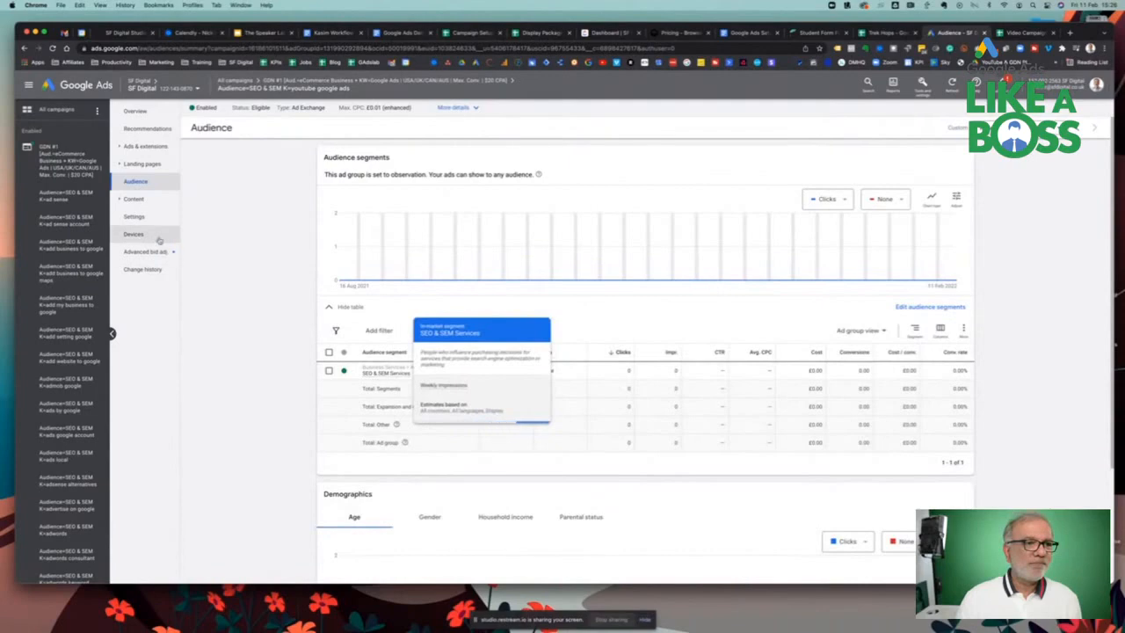
Review the ad group's settings including additional settings, and return to the campaign's ad groups
click(135, 216)
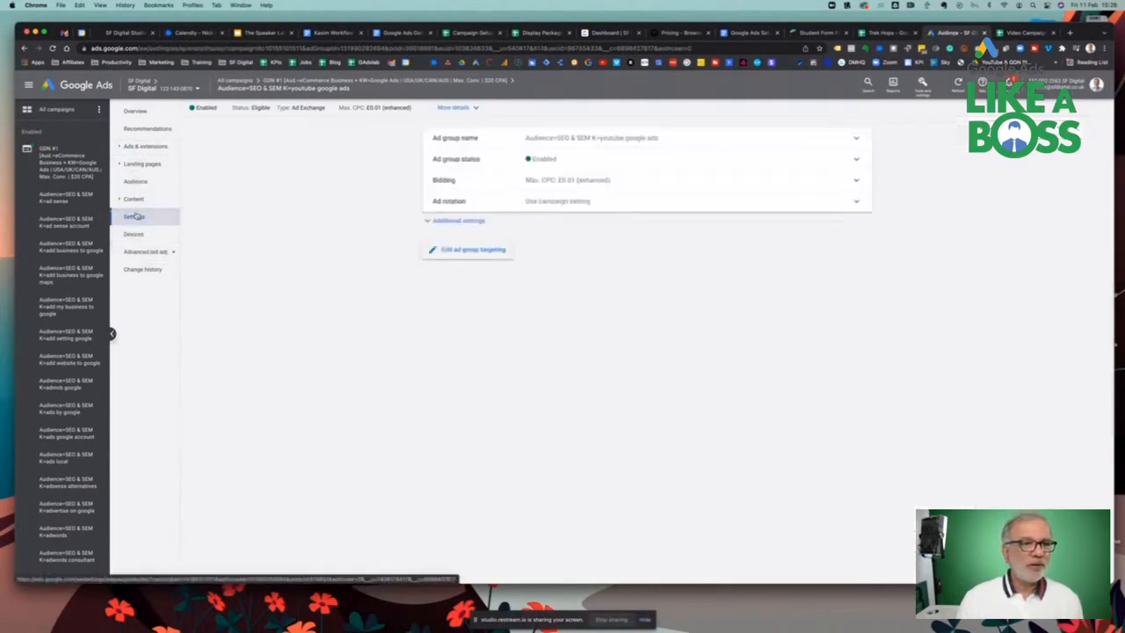
click(472, 221)
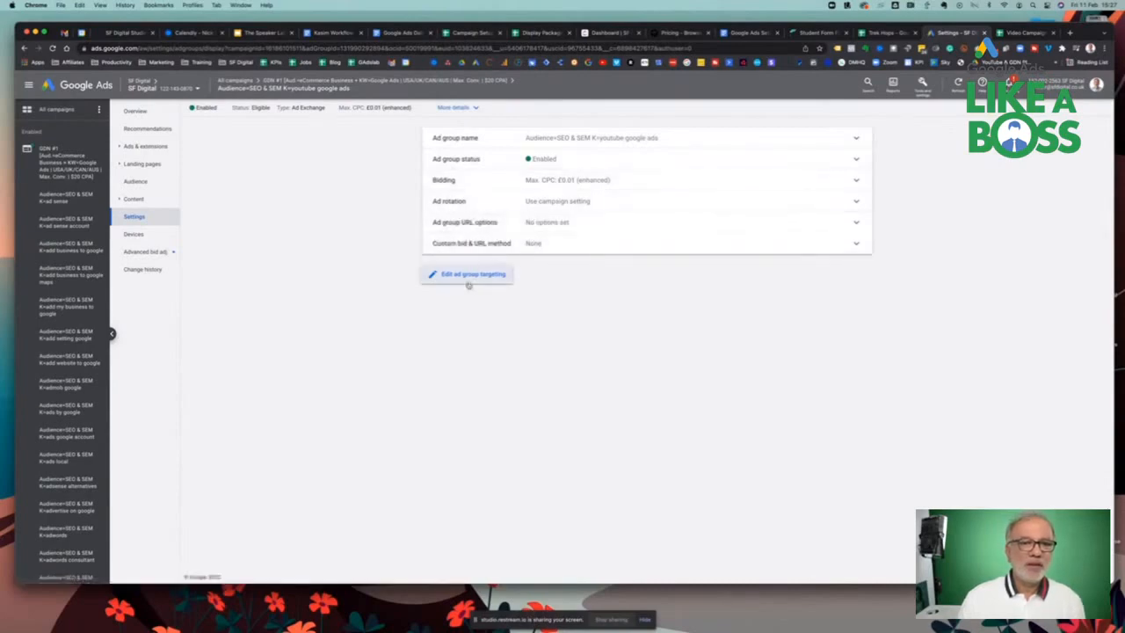
click(55, 163)
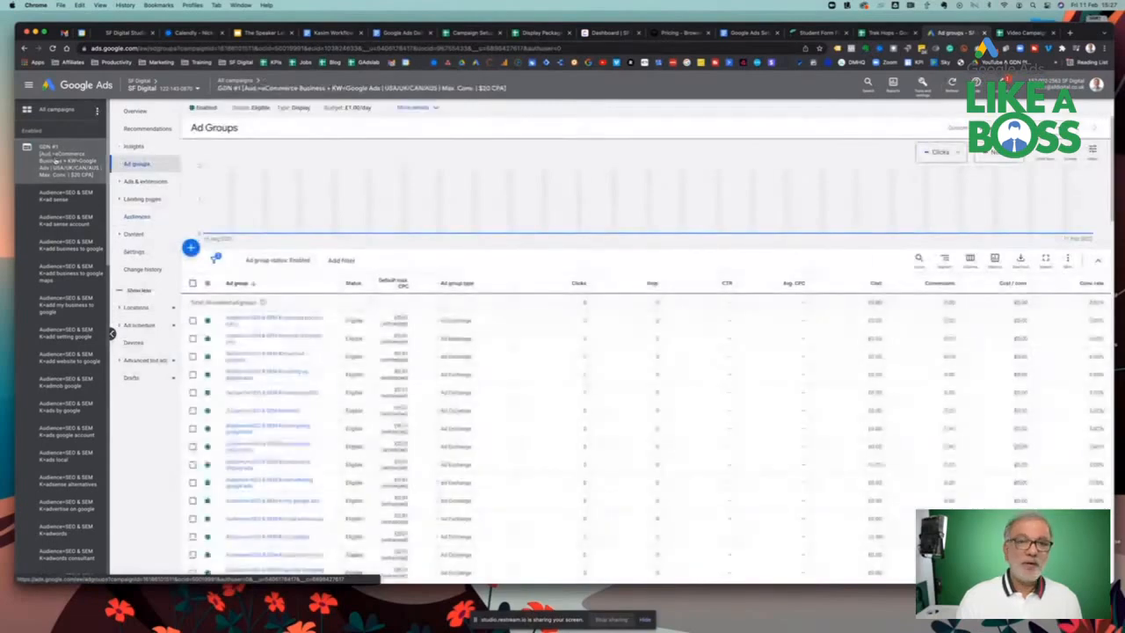